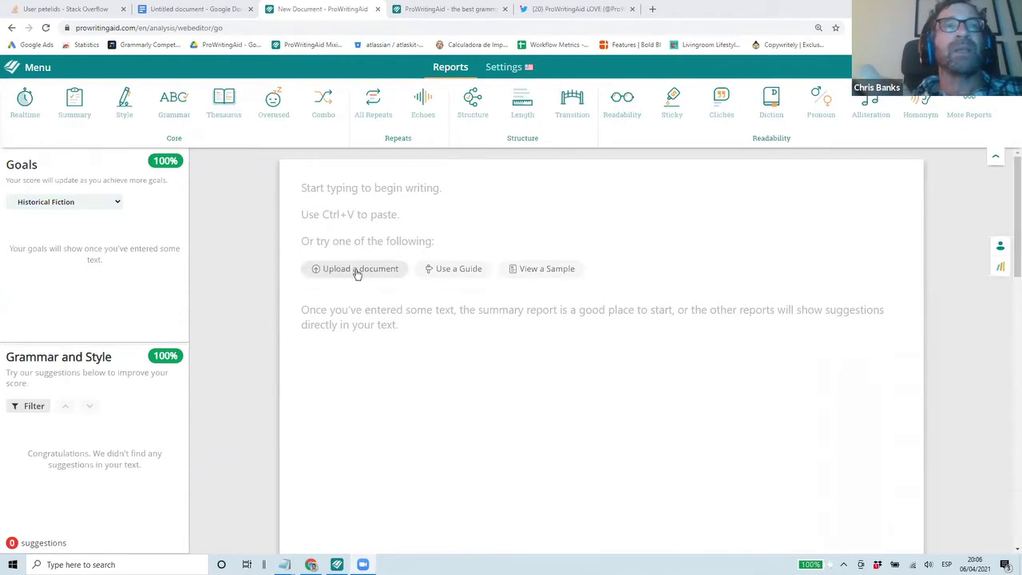
{"action": "left_click", "coordinate": [19, 70]}
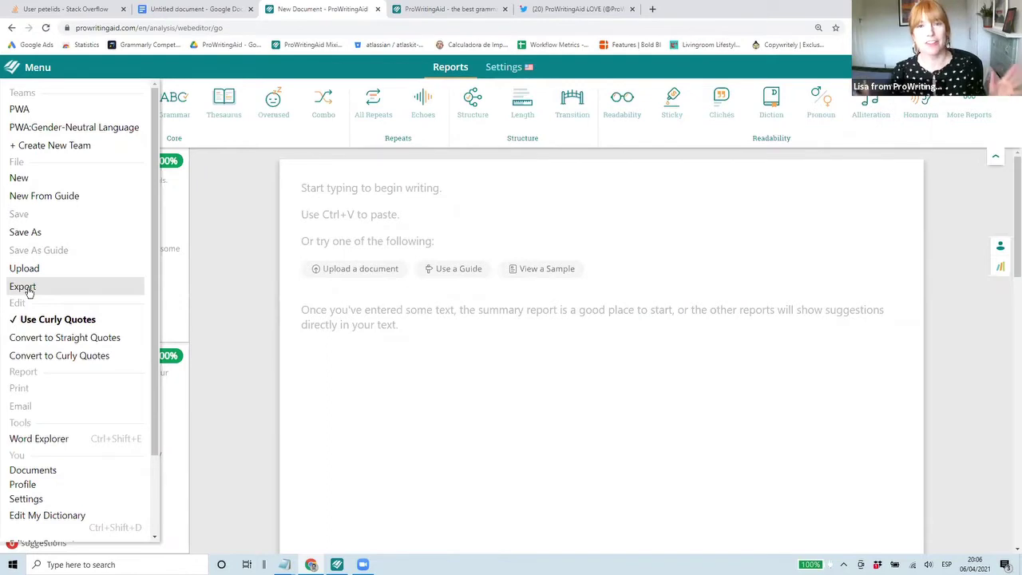
{"action": "right_click", "coordinate": [363, 214]}
{"action": "left_click", "coordinate": [325, 190]}
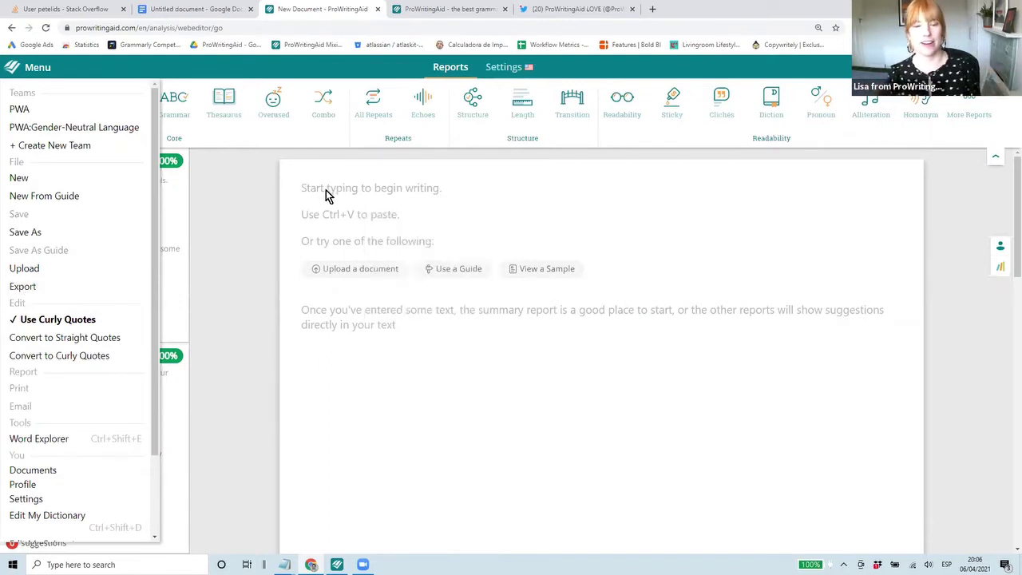
{"action": "right_click", "coordinate": [326, 190]}
{"action": "left_click", "coordinate": [308, 183]}
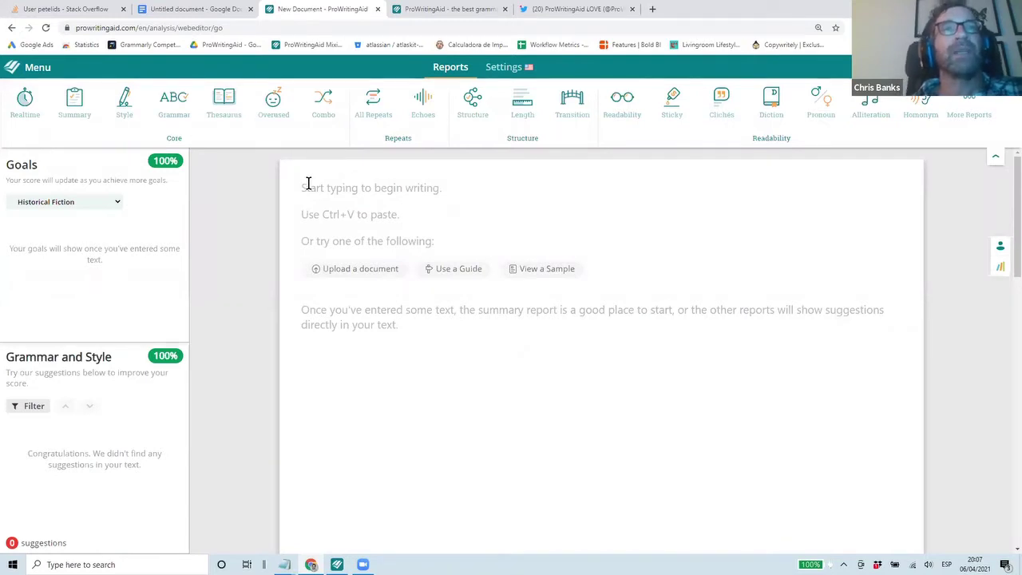
Upload the document Sample text.docx from the Desktop into the web editor.
{"action": "left_click", "coordinate": [349, 270]}
{"action": "left_click", "coordinate": [48, 62]}
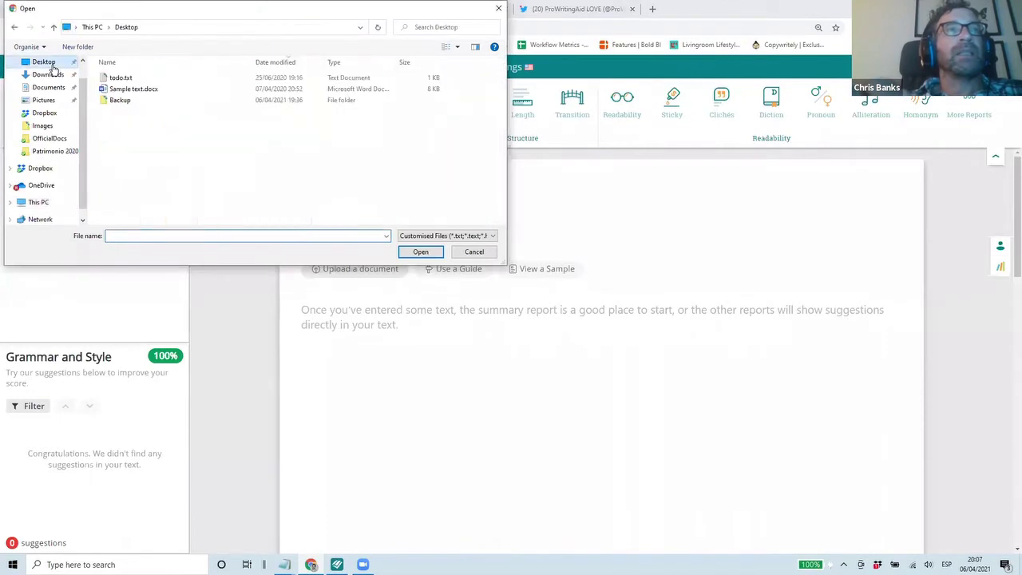
{"action": "left_click", "coordinate": [121, 89]}
{"action": "left_click", "coordinate": [122, 89]}
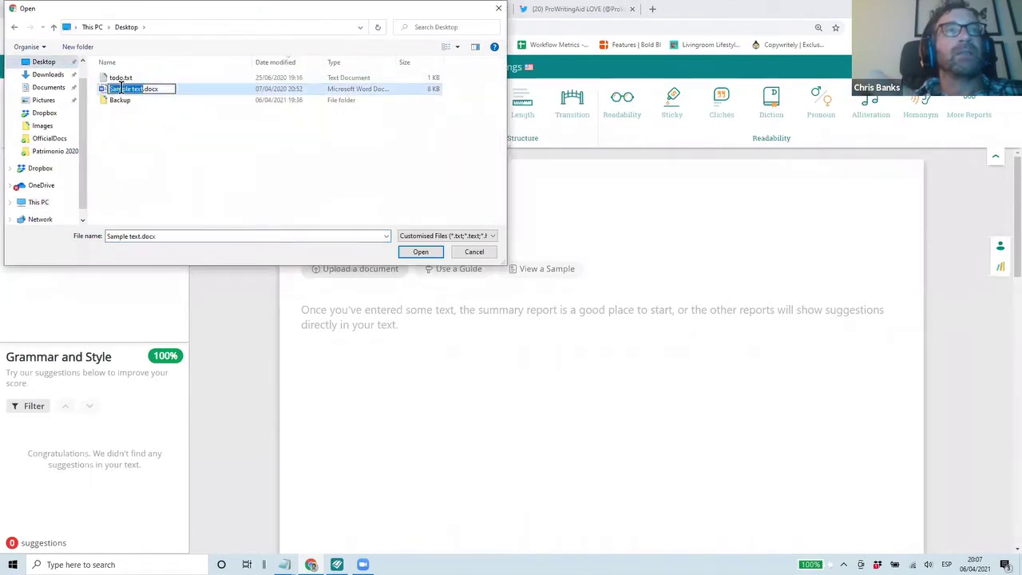
{"action": "double_click", "coordinate": [205, 86]}
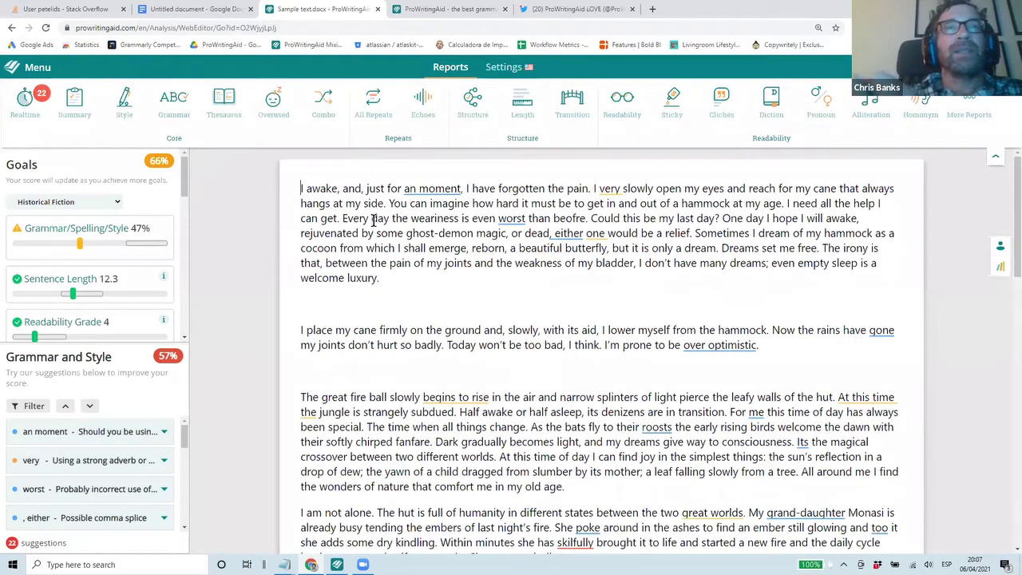
Turn Realtime checking of the document off and back on.
{"action": "mouse_move", "coordinate": [440, 186]}
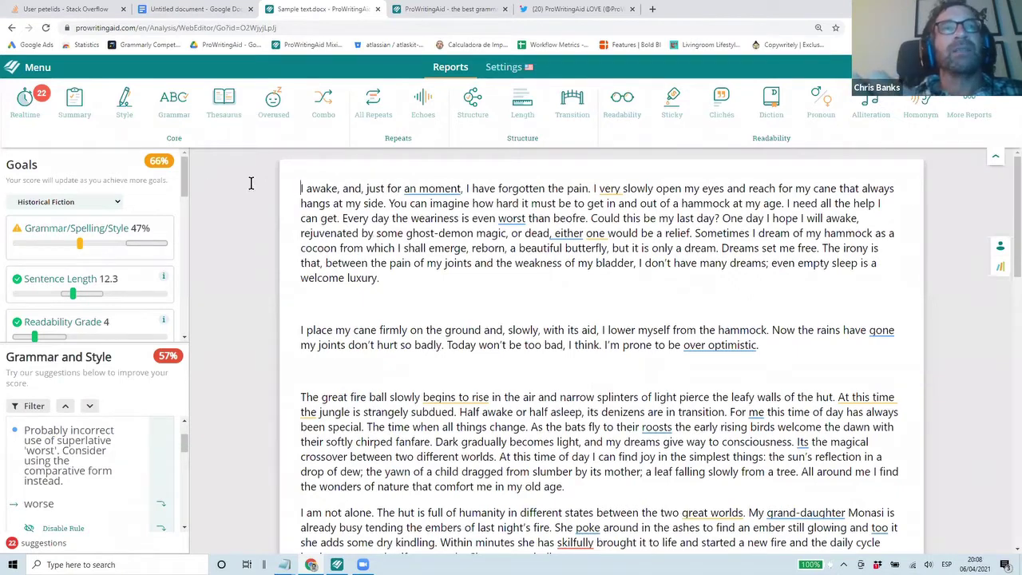
{"action": "left_click", "coordinate": [23, 111]}
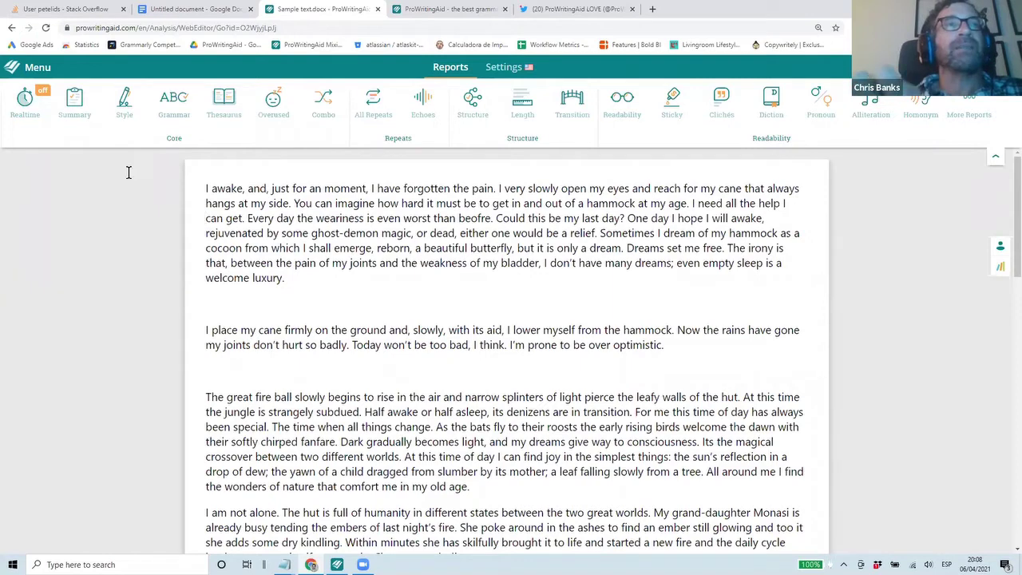
{"action": "left_click", "coordinate": [24, 103]}
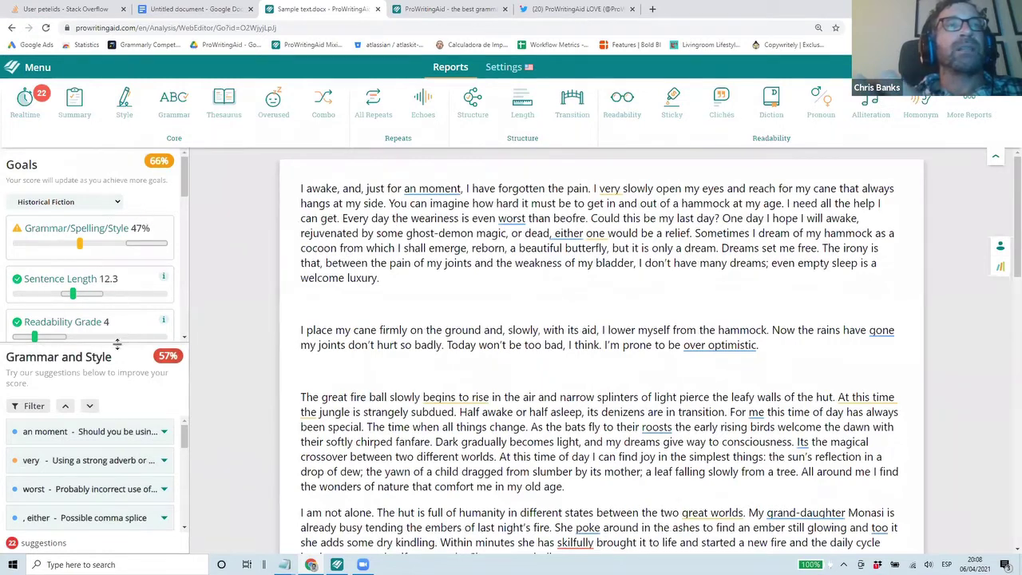
Enlarge the Grammar and Style section and look through its list of suggestions.
{"action": "left_click_drag", "start_coordinate": [117, 341], "coordinate": [119, 406]}
{"action": "left_click_drag", "start_coordinate": [125, 264], "coordinate": [124, 254]}
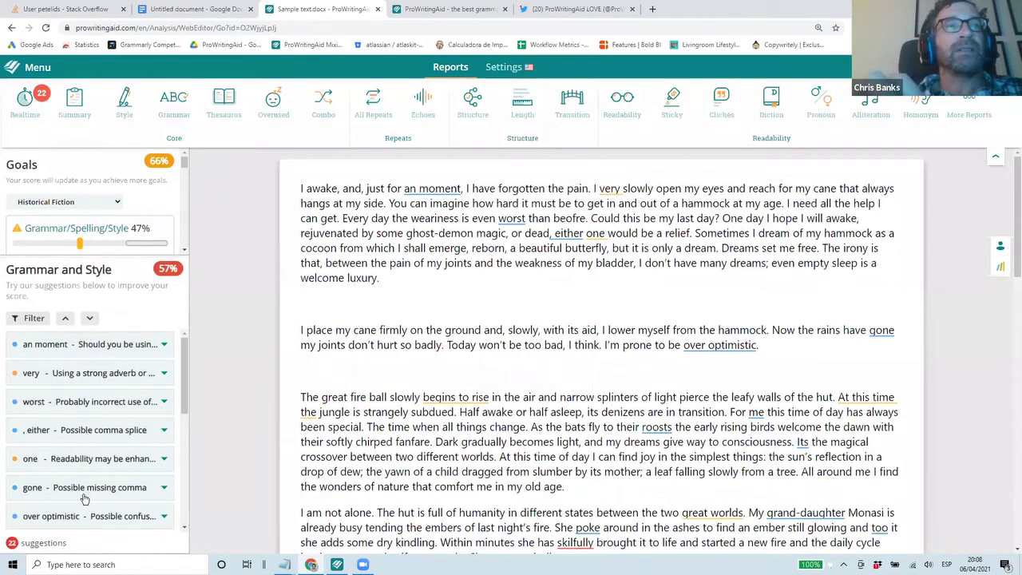
{"action": "scroll", "coordinate": [88, 443], "scroll_direction": "down", "scroll_amount": 3}
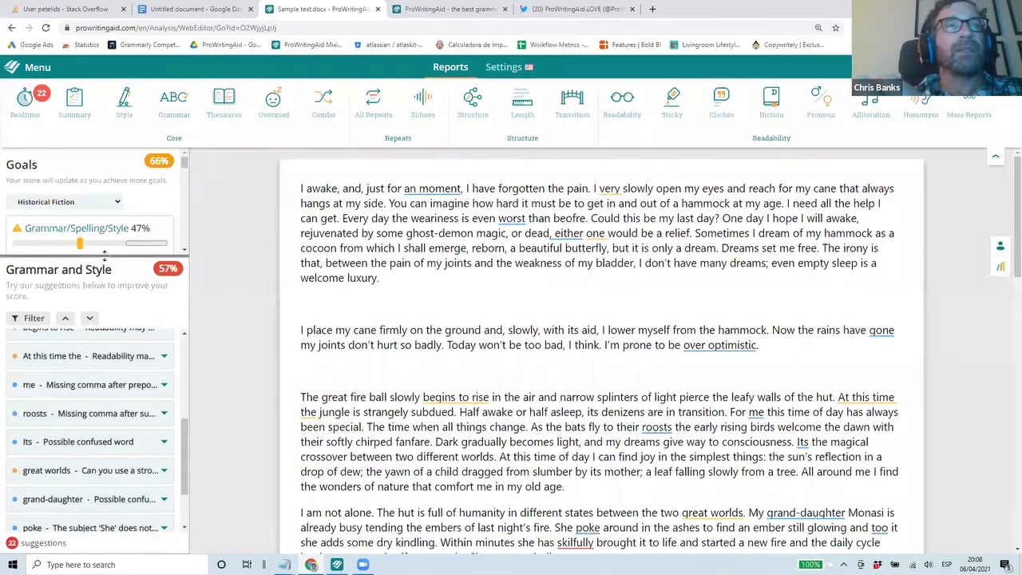
{"action": "scroll", "coordinate": [99, 359], "scroll_direction": "up", "scroll_amount": 4}
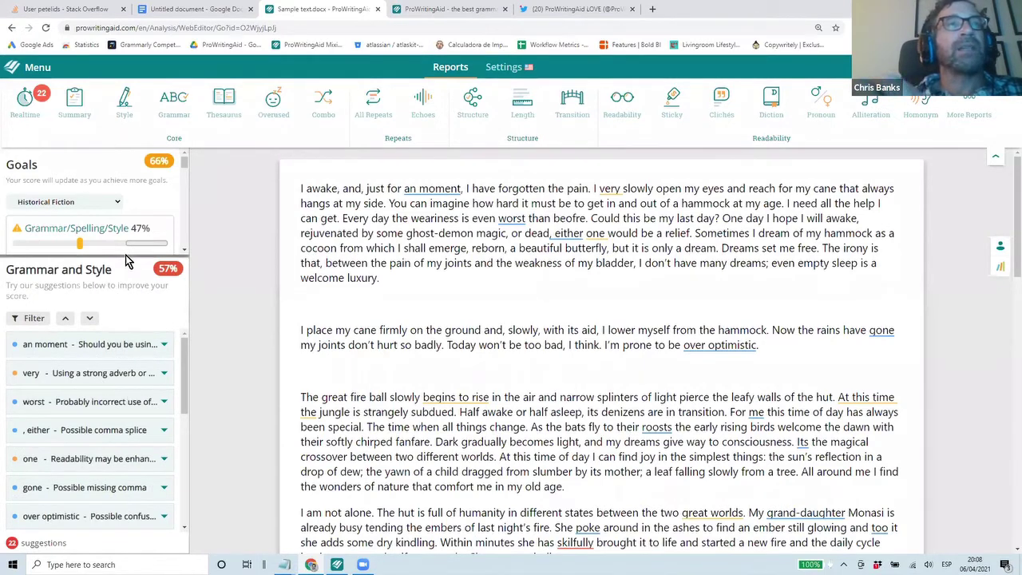
Enlarge the Goals section and look through the available document types, keeping Historical Fiction.
{"action": "left_click_drag", "start_coordinate": [124, 256], "coordinate": [102, 438]}
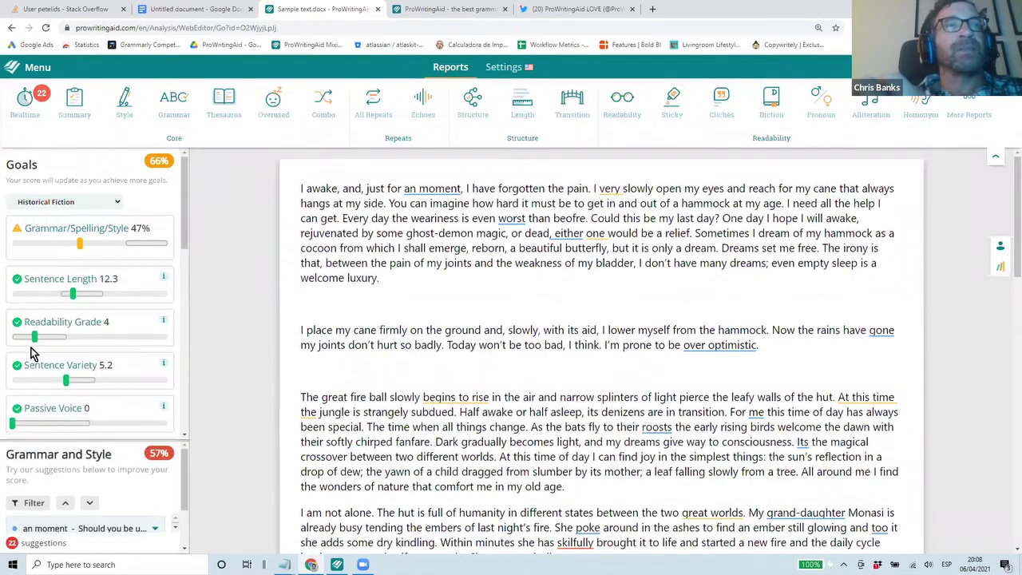
{"action": "right_click", "coordinate": [100, 201]}
{"action": "left_click", "coordinate": [77, 203]}
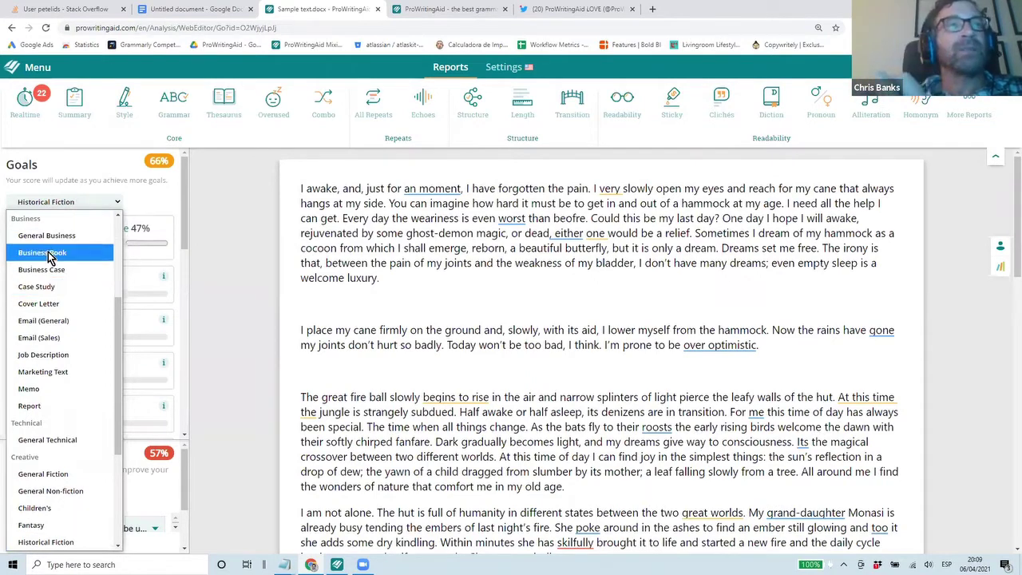
{"action": "scroll", "coordinate": [48, 292], "scroll_direction": "down", "scroll_amount": 1}
{"action": "scroll", "coordinate": [47, 289], "scroll_direction": "down", "scroll_amount": 3}
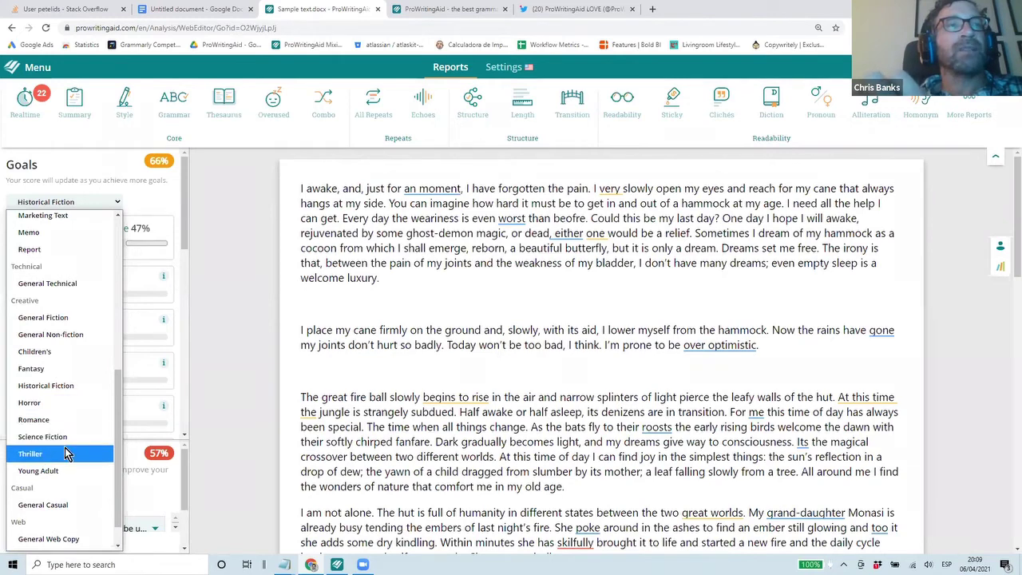
{"action": "scroll", "coordinate": [65, 447], "scroll_direction": "down", "scroll_amount": 1}
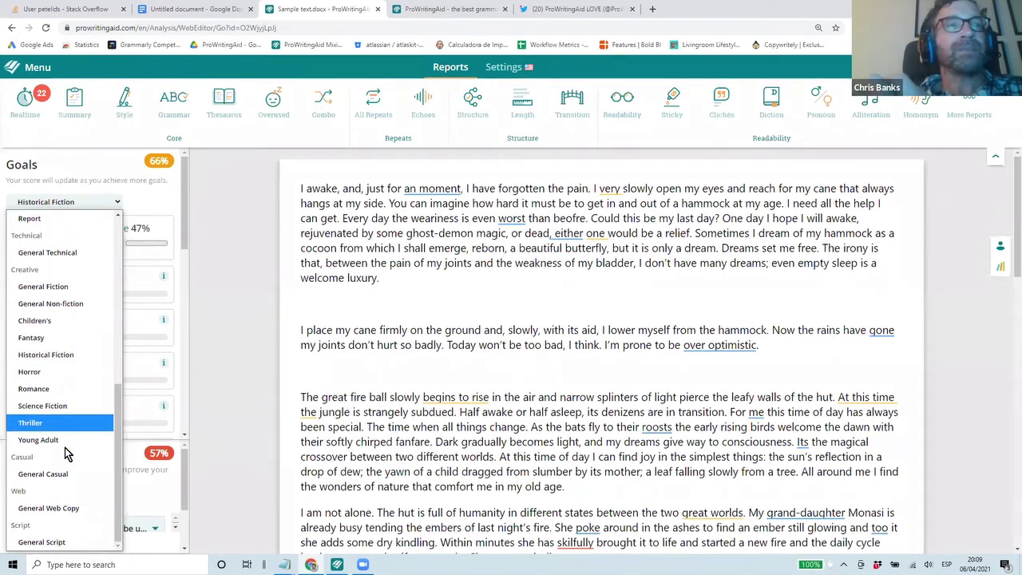
{"action": "left_click_drag", "start_coordinate": [118, 446], "coordinate": [134, 373]}
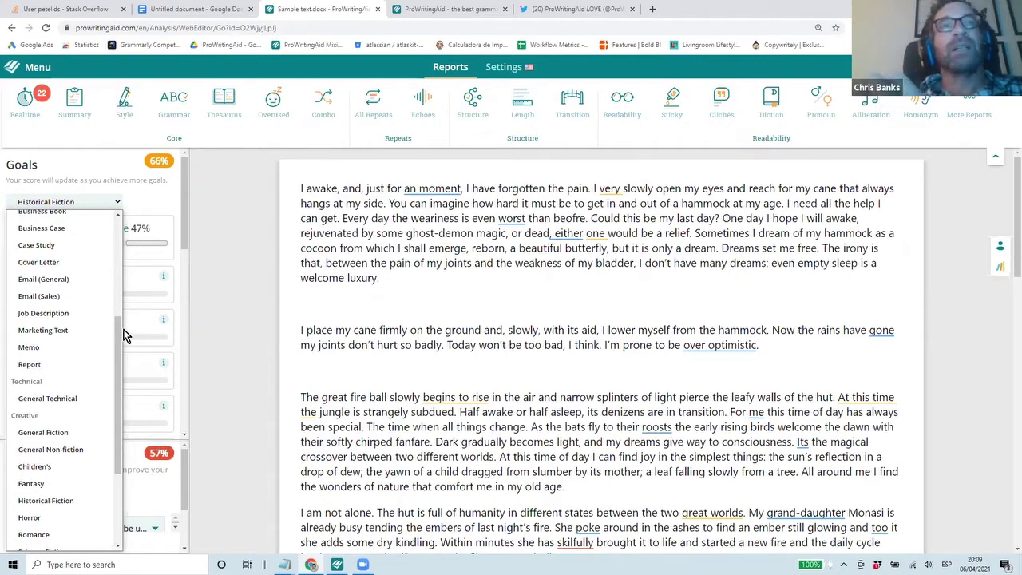
{"action": "left_click", "coordinate": [209, 283]}
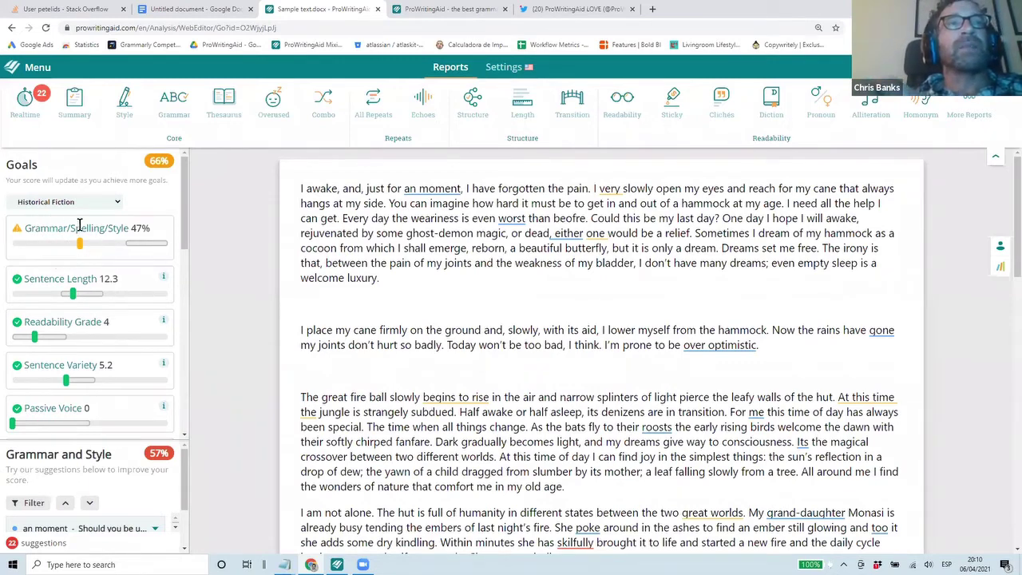
Look through the document's goal scores and read the summary explanation for Sentence Variety.
{"action": "scroll", "coordinate": [79, 227], "scroll_direction": "down", "scroll_amount": 2}
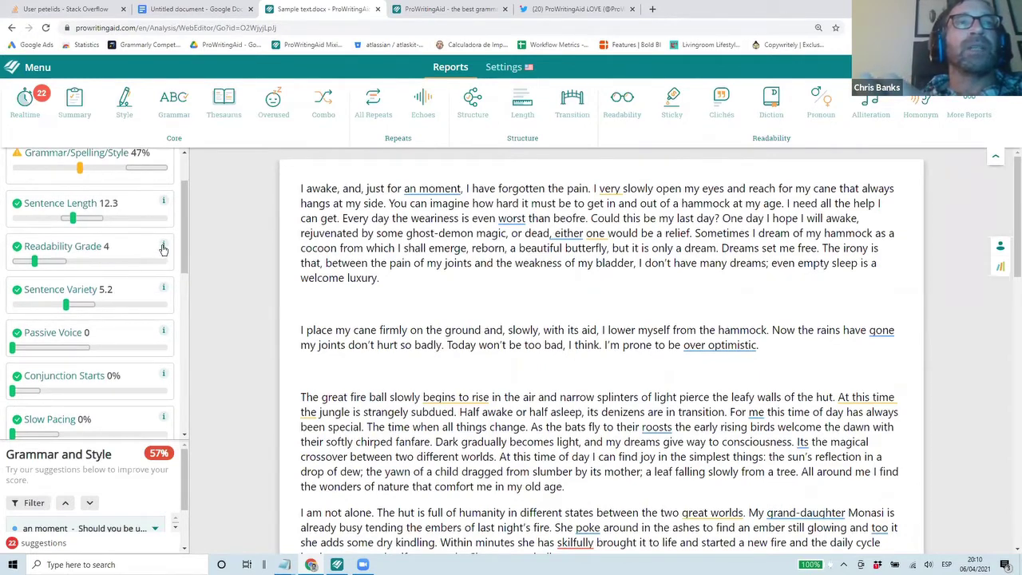
{"action": "mouse_move", "coordinate": [163, 250]}
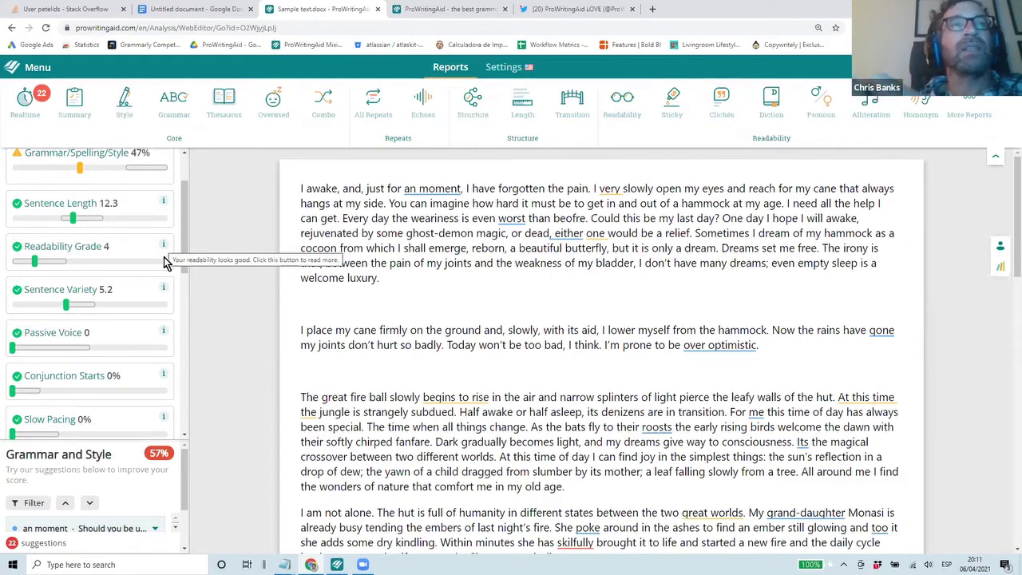
{"action": "left_click", "coordinate": [163, 289]}
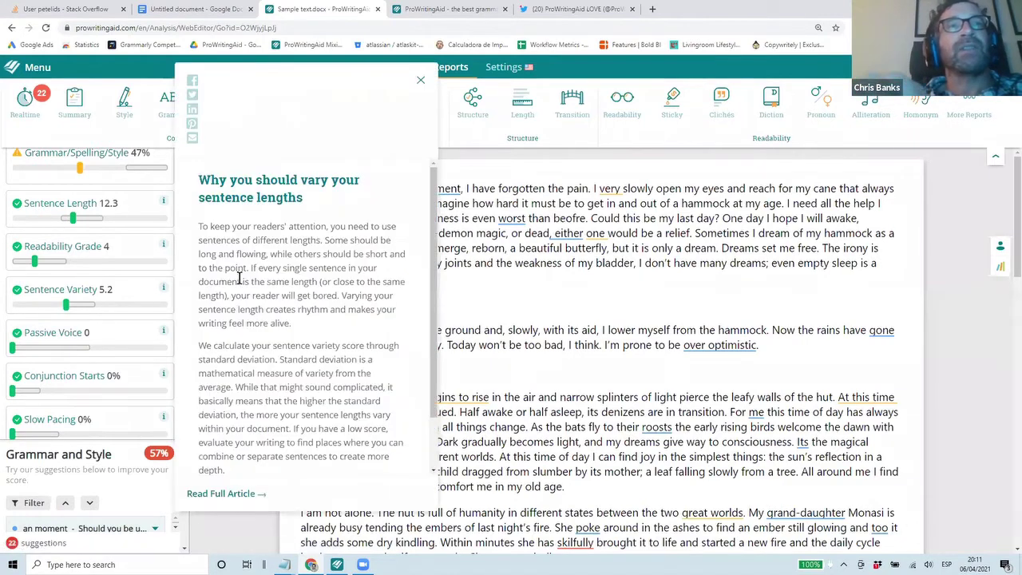
{"action": "scroll", "coordinate": [238, 277], "scroll_direction": "down", "scroll_amount": 1}
{"action": "scroll", "coordinate": [238, 278], "scroll_direction": "up", "scroll_amount": 1}
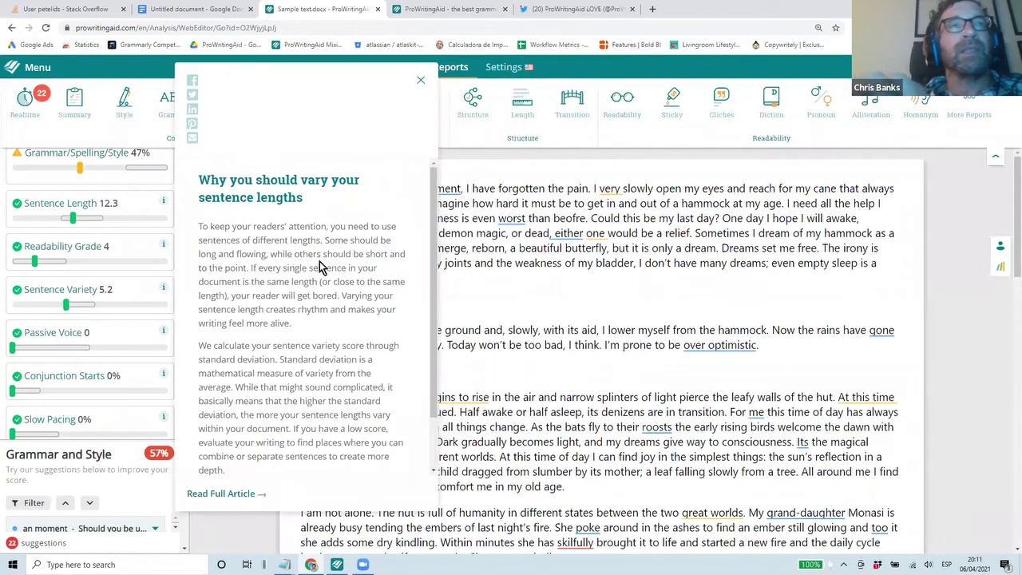
{"action": "scroll", "coordinate": [319, 262], "scroll_direction": "down", "scroll_amount": 1}
{"action": "scroll", "coordinate": [320, 262], "scroll_direction": "up", "scroll_amount": 1}
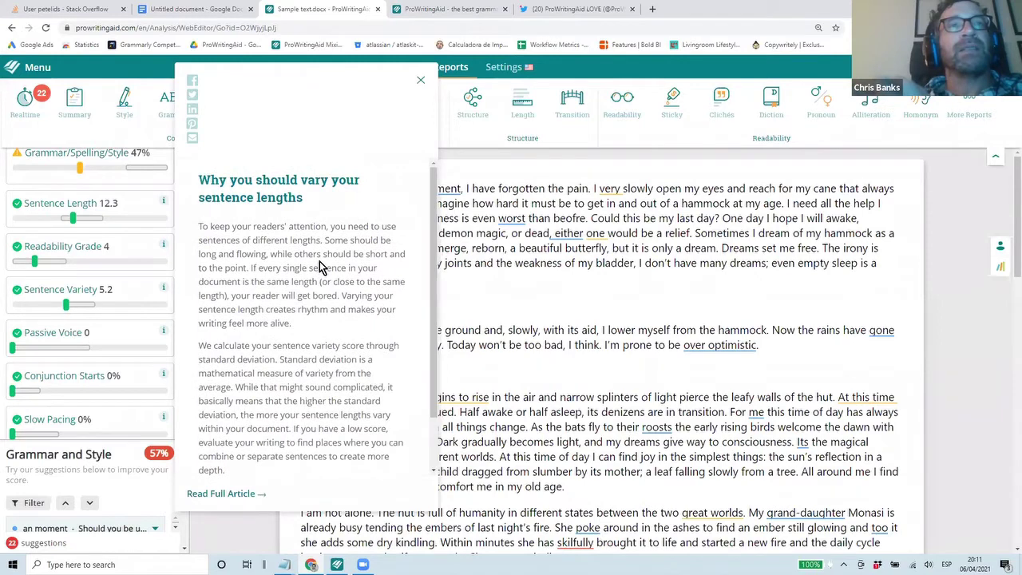
{"action": "scroll", "coordinate": [319, 263], "scroll_direction": "down", "scroll_amount": 2}
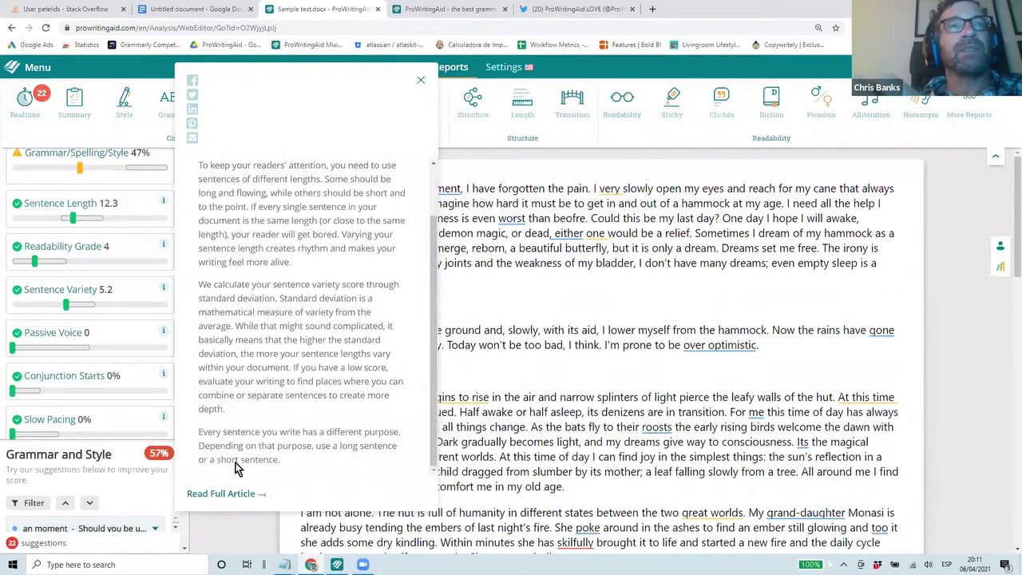
Read the full article on varying sentence lengths, return to the Sample text.docx document and close the explanation.
{"action": "left_click", "coordinate": [231, 495]}
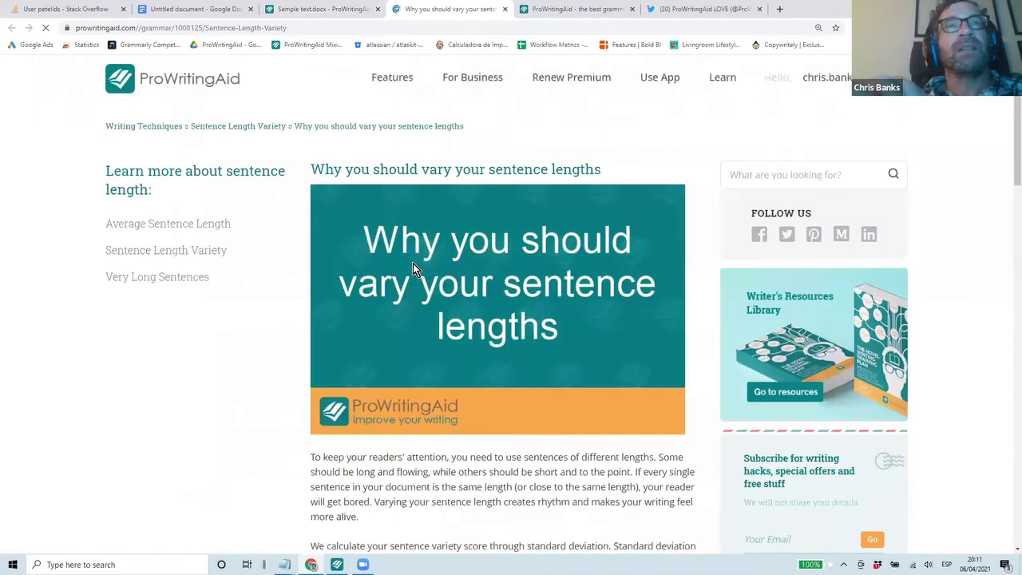
{"action": "scroll", "coordinate": [412, 268], "scroll_direction": "down", "scroll_amount": 6}
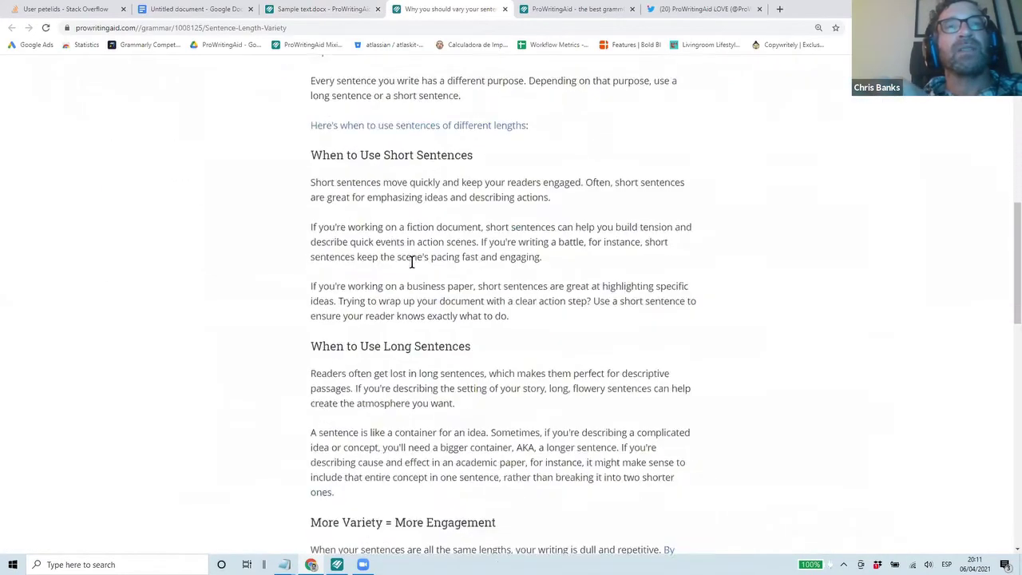
{"action": "scroll", "coordinate": [413, 267], "scroll_direction": "down", "scroll_amount": 4}
{"action": "scroll", "coordinate": [414, 269], "scroll_direction": "up", "scroll_amount": 6}
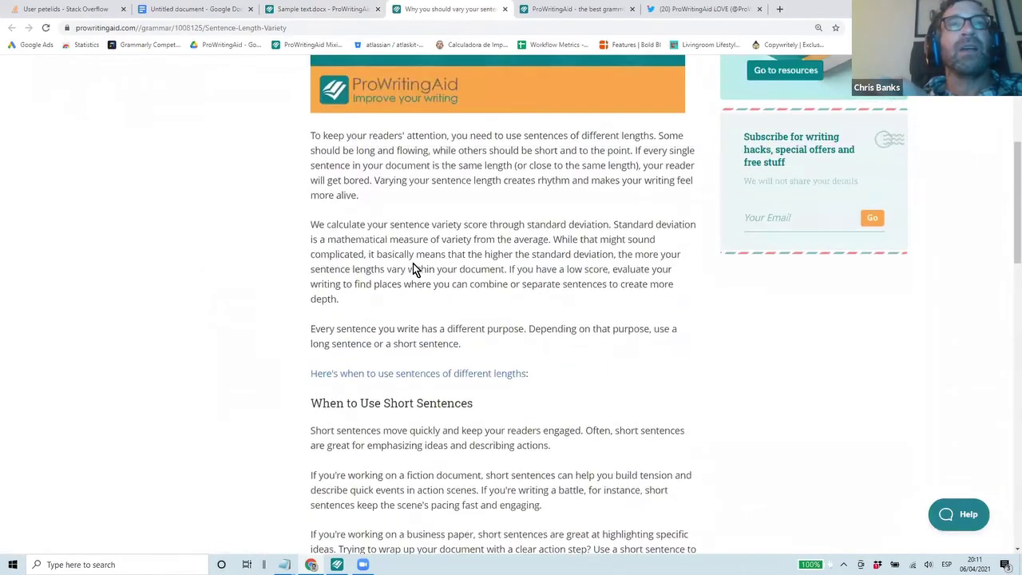
{"action": "scroll", "coordinate": [413, 269], "scroll_direction": "up", "scroll_amount": 4}
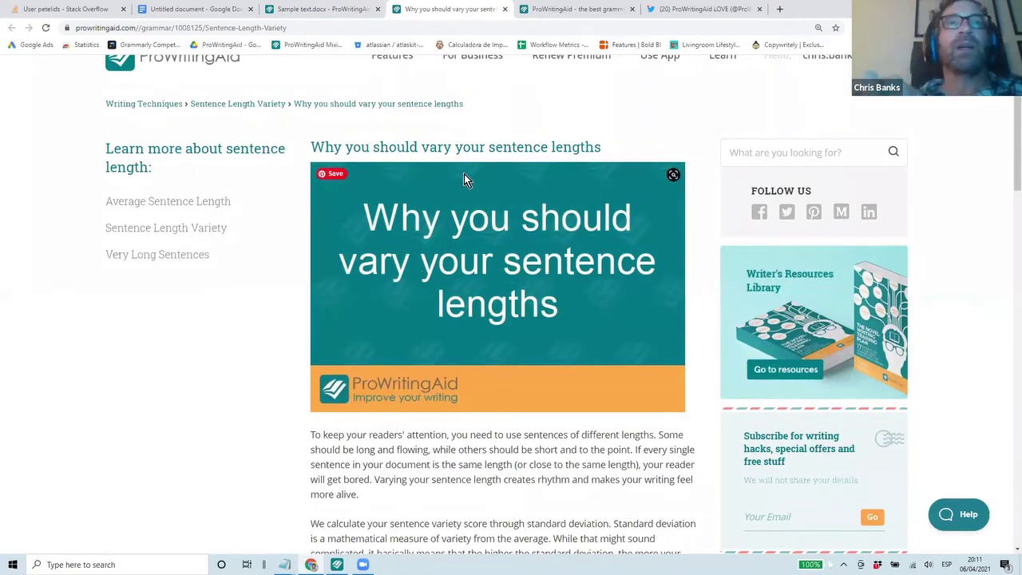
{"action": "left_click", "coordinate": [330, 10]}
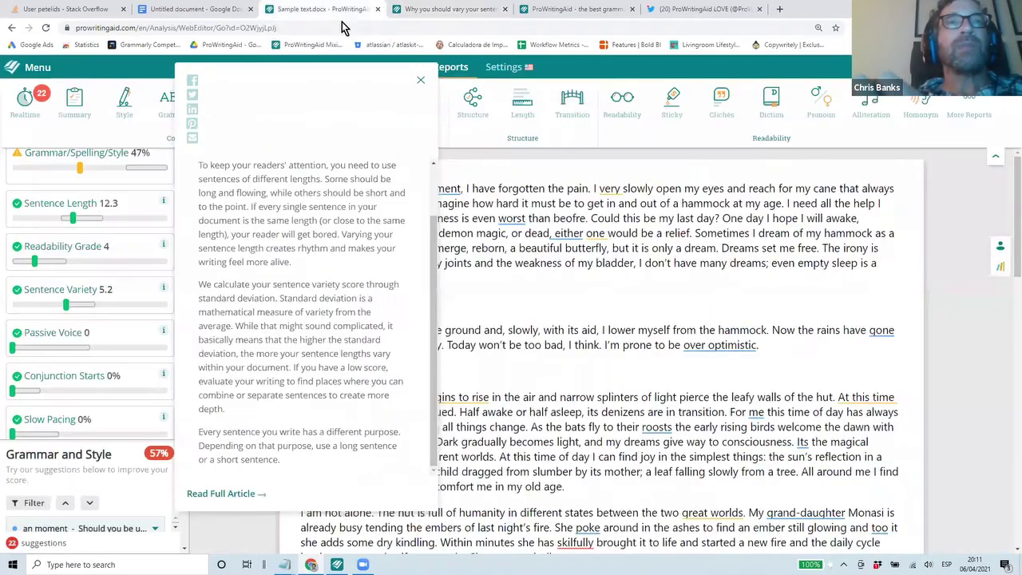
{"action": "left_click", "coordinate": [421, 83]}
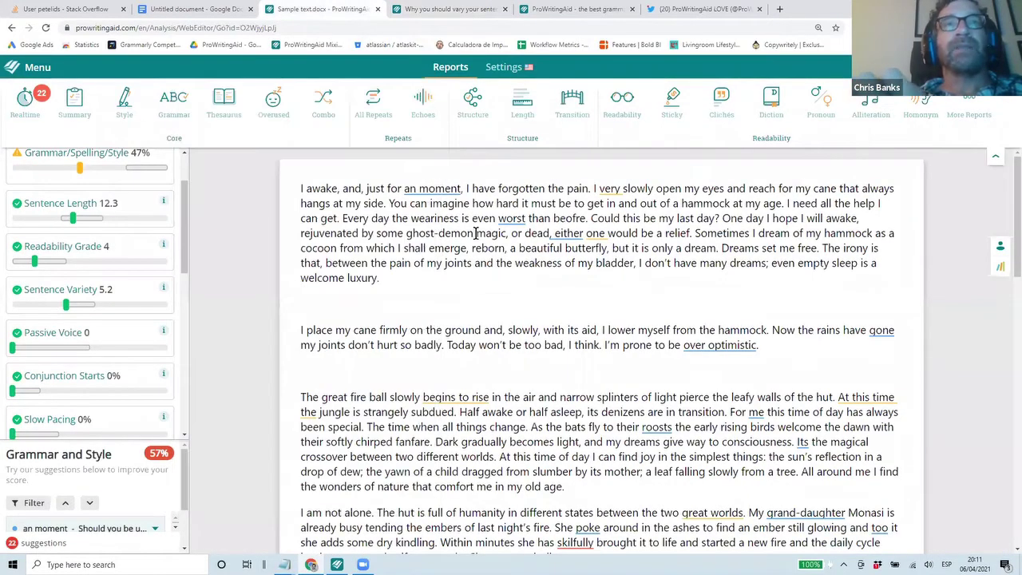
Open the explanation of the suggestion on "very" in the first paragraph and read its full article.
{"action": "left_click", "coordinate": [610, 189]}
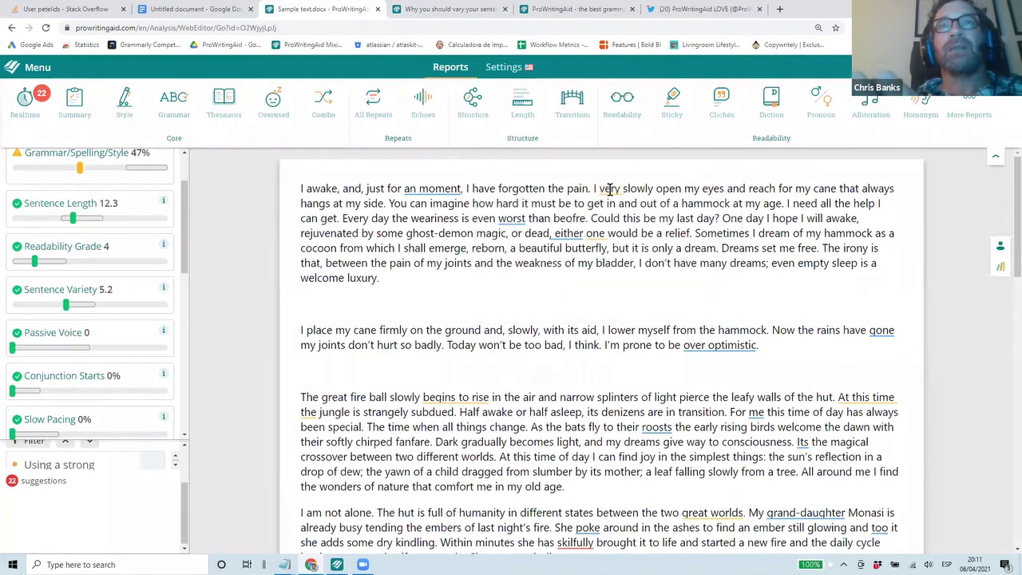
{"action": "left_click", "coordinate": [726, 214]}
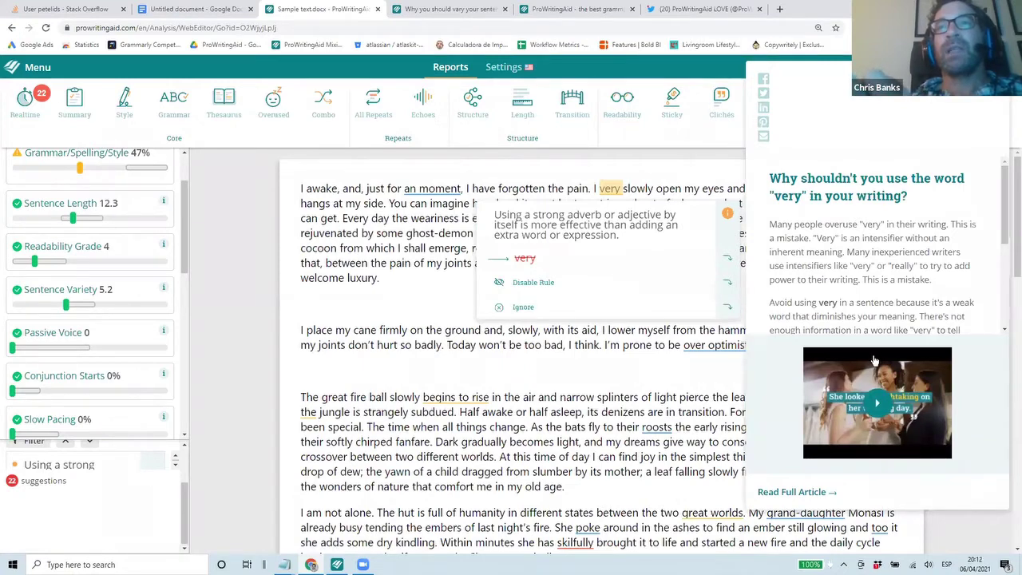
{"action": "left_click", "coordinate": [808, 495]}
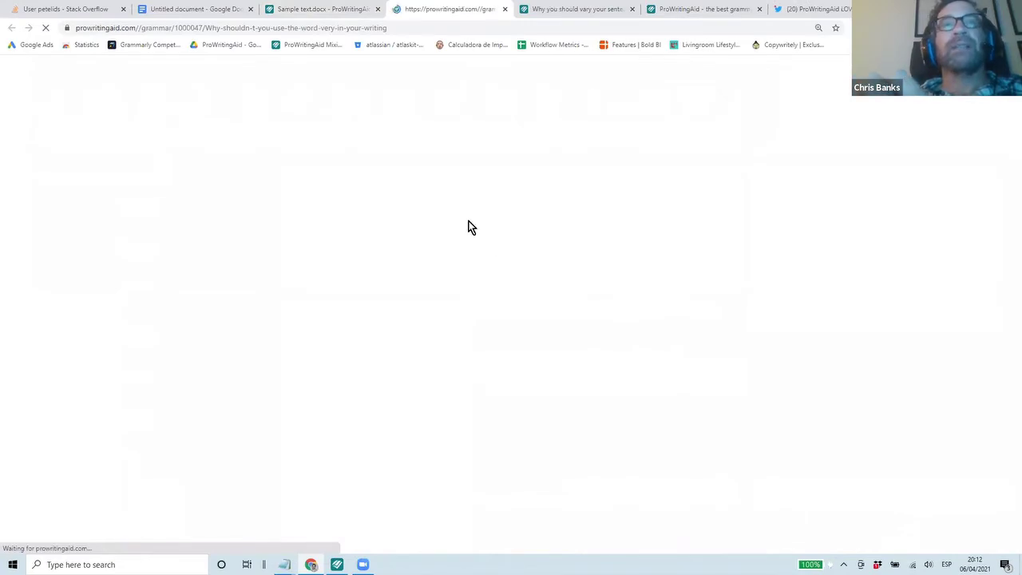
{"action": "scroll", "coordinate": [469, 227], "scroll_direction": "down", "scroll_amount": 3}
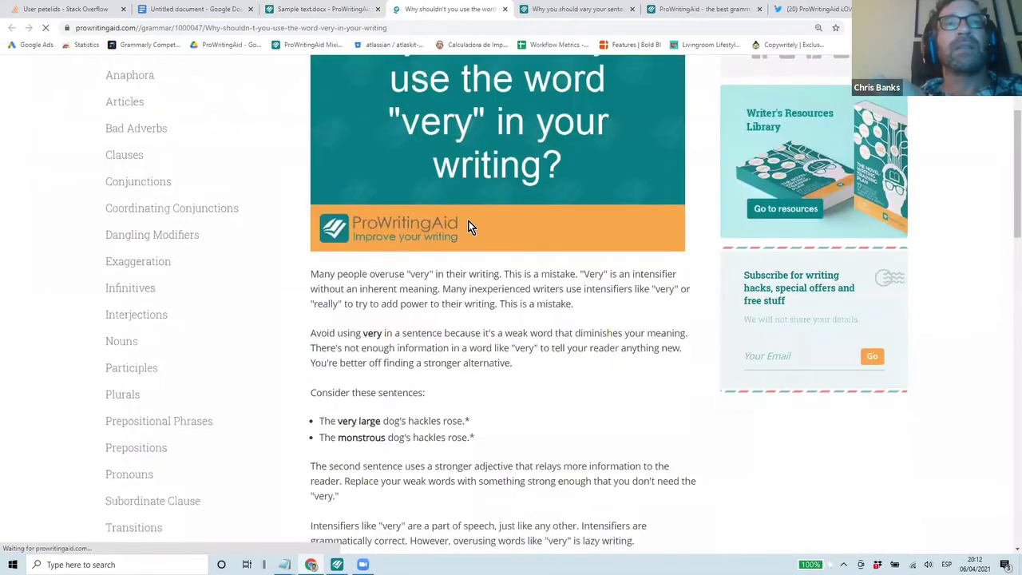
{"action": "scroll", "coordinate": [470, 228], "scroll_direction": "down", "scroll_amount": 10}
{"action": "scroll", "coordinate": [470, 228], "scroll_direction": "up", "scroll_amount": 5}
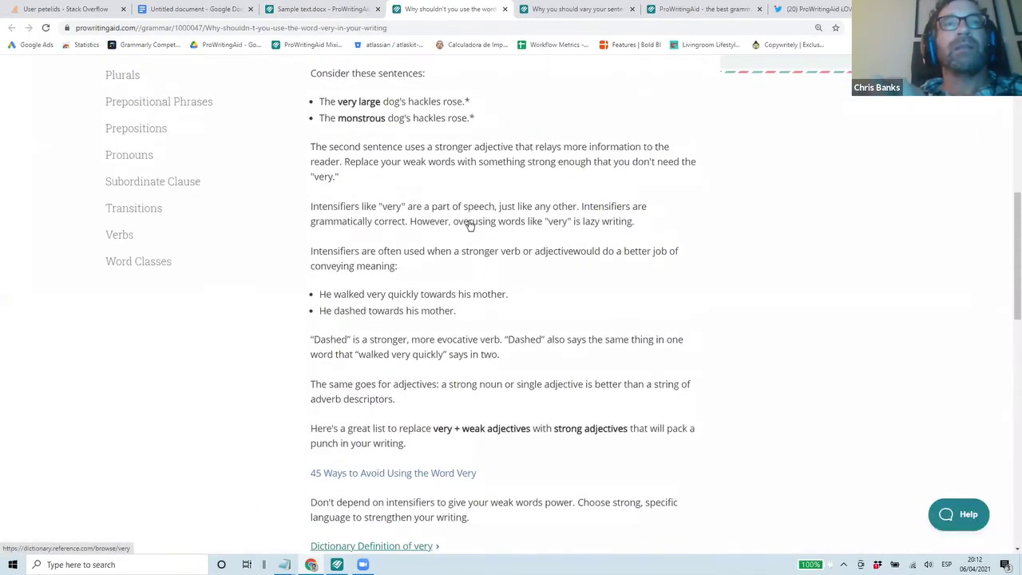
Look back over the article on avoiding the word "very" and return to the Sample text.docx document.
{"action": "scroll", "coordinate": [469, 227], "scroll_direction": "up", "scroll_amount": 4}
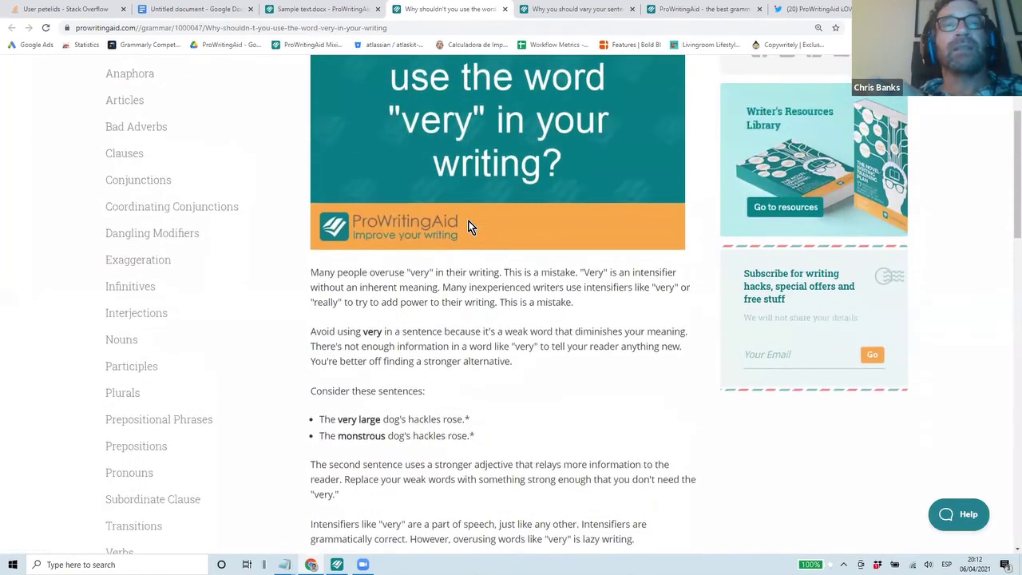
{"action": "scroll", "coordinate": [467, 224], "scroll_direction": "down", "scroll_amount": 2}
{"action": "scroll", "coordinate": [468, 223], "scroll_direction": "up", "scroll_amount": 4}
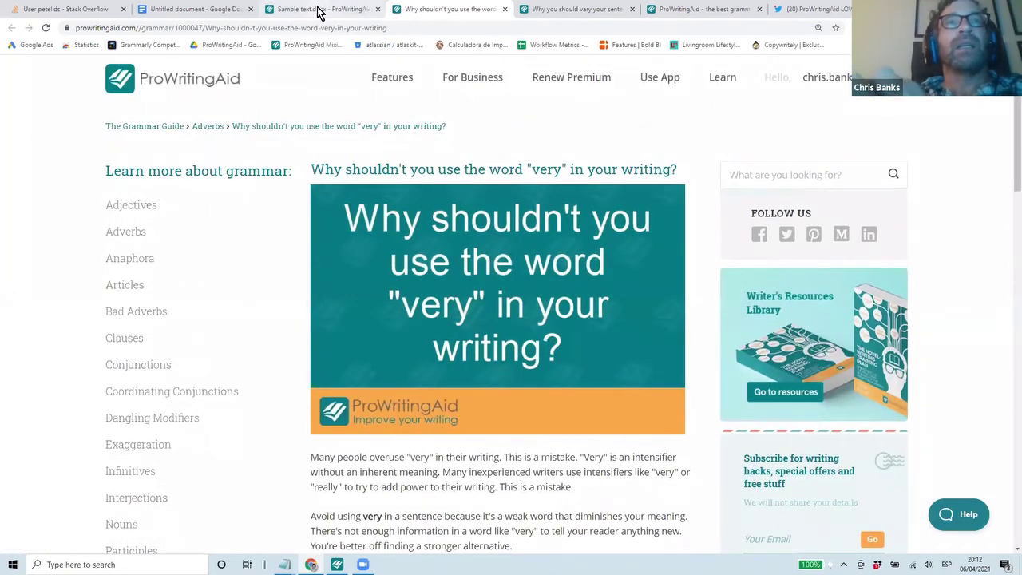
{"action": "left_click", "coordinate": [323, 10]}
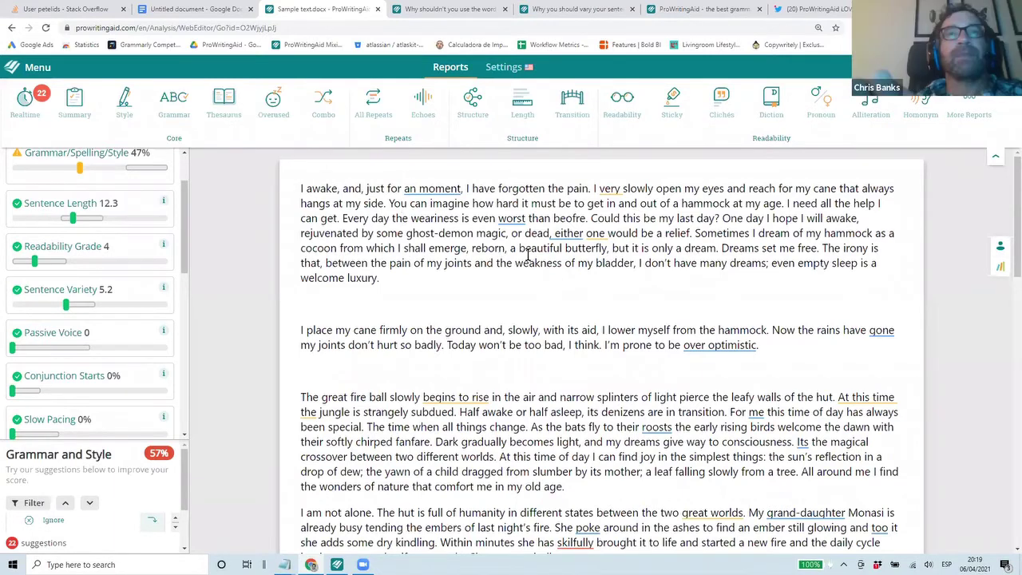
Open the possible comma splice suggestion in the first paragraph, view its explanation and accept the correction ". Either".
{"action": "left_click", "coordinate": [562, 233]}
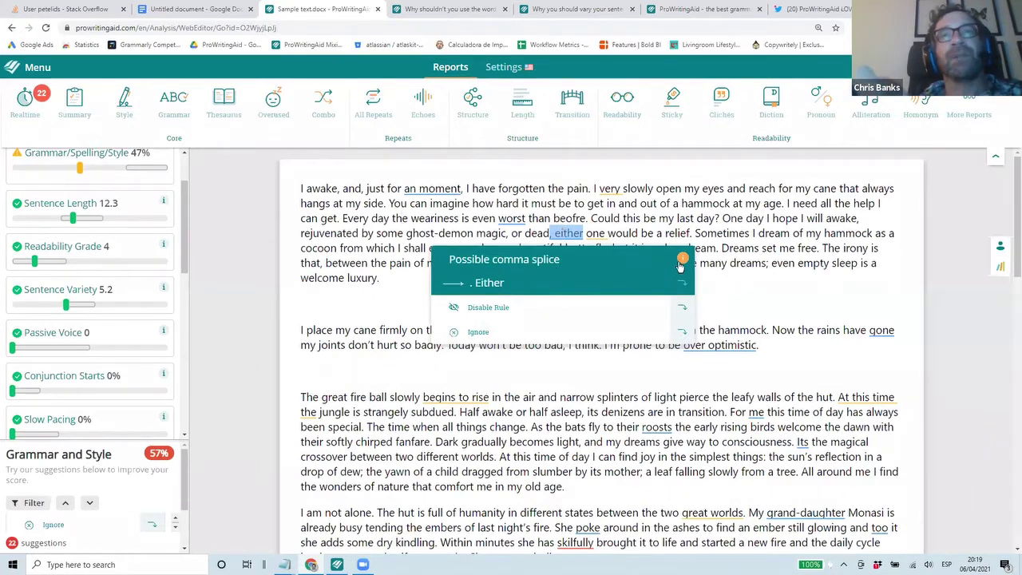
{"action": "left_click", "coordinate": [683, 260]}
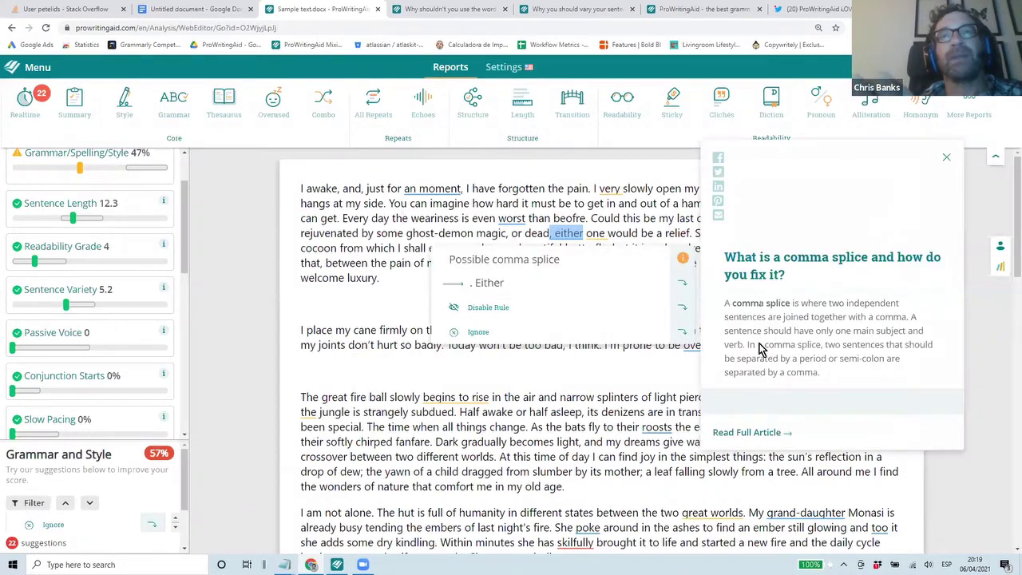
{"action": "left_click", "coordinate": [572, 275]}
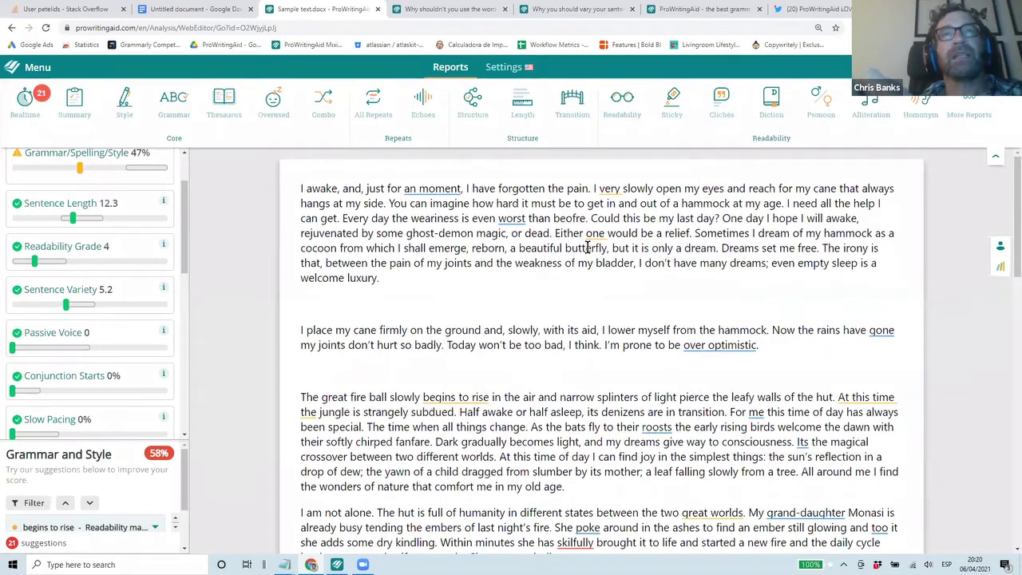
Try to disable the rule behind the readability suggestion on "one" in the first paragraph, declining the confirmation.
{"action": "mouse_move", "coordinate": [598, 232]}
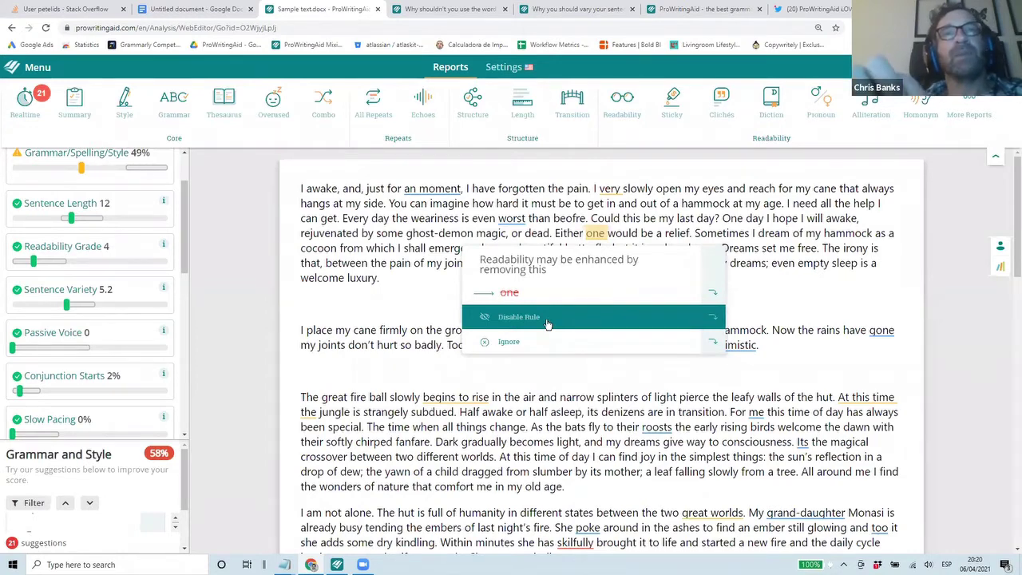
{"action": "left_click", "coordinate": [540, 321]}
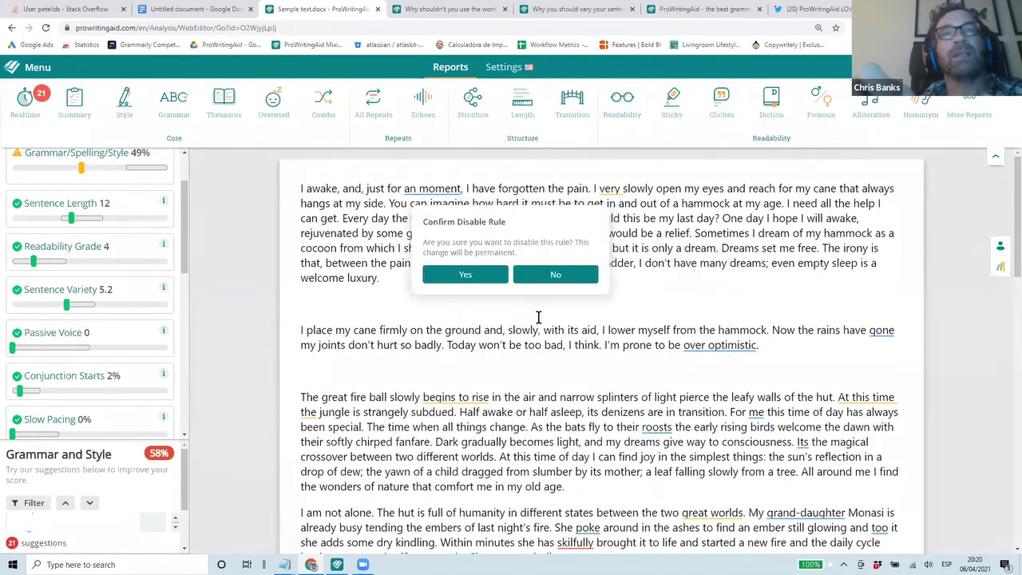
{"action": "left_click", "coordinate": [560, 273]}
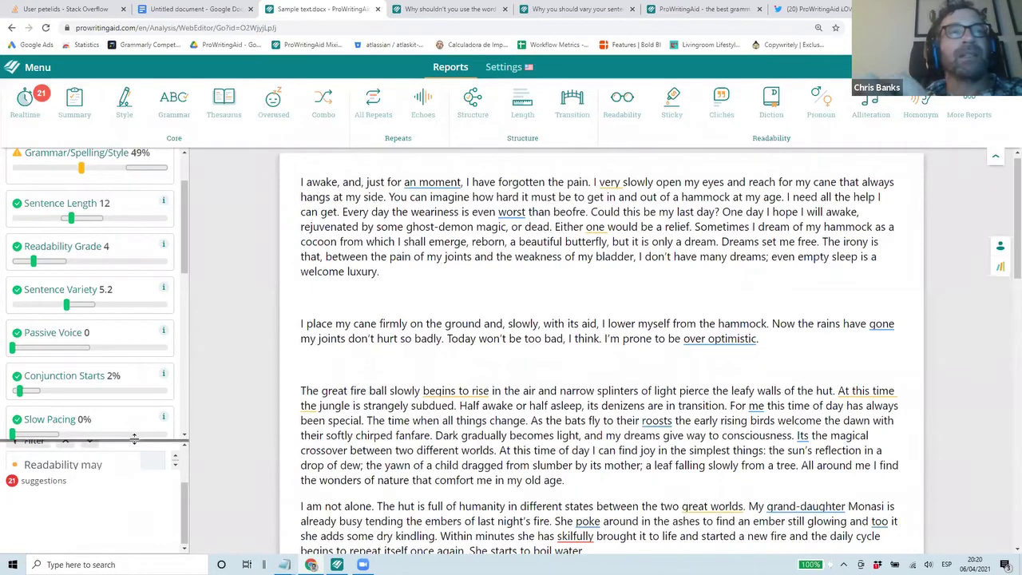
Enlarge the Grammar and Style section and accept its readability suggestion to replace "At this time the" with "The".
{"action": "left_click_drag", "start_coordinate": [134, 435], "coordinate": [136, 268]}
{"action": "left_click", "coordinate": [96, 369]}
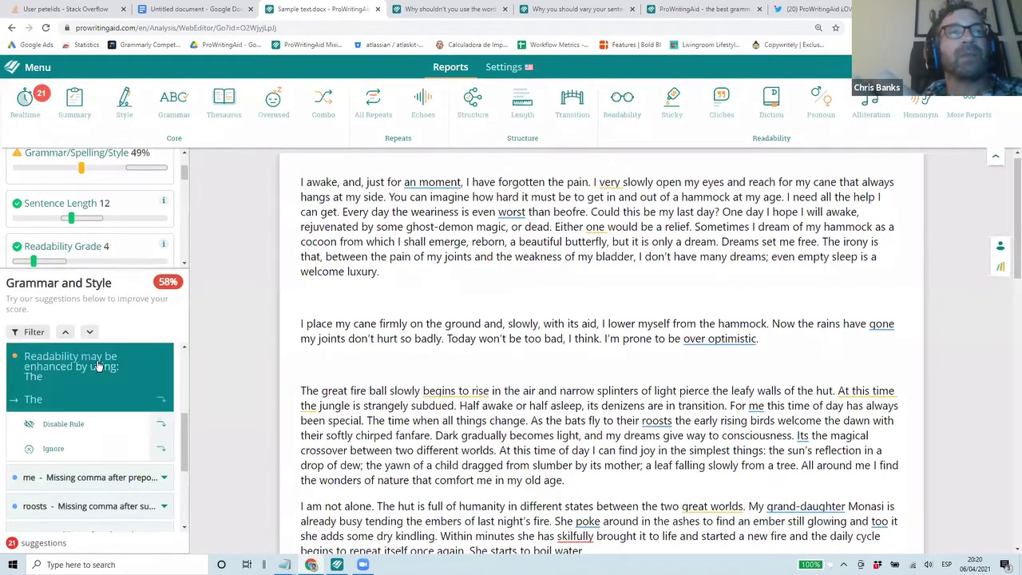
{"action": "left_click", "coordinate": [100, 405]}
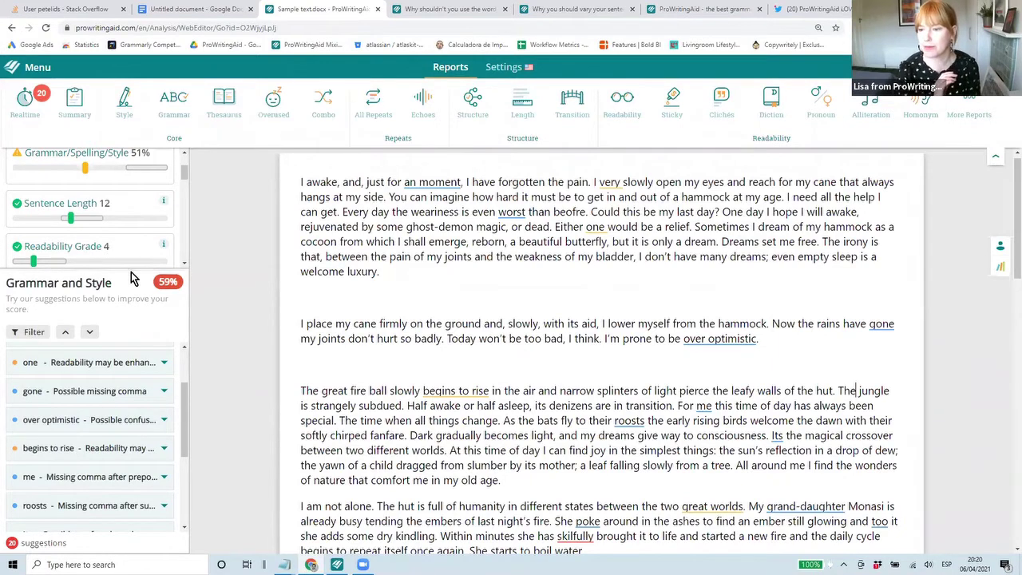
Shrink the Grammar and Style section slightly to give the Goals section more room.
{"action": "left_click_drag", "start_coordinate": [128, 270], "coordinate": [126, 317]}
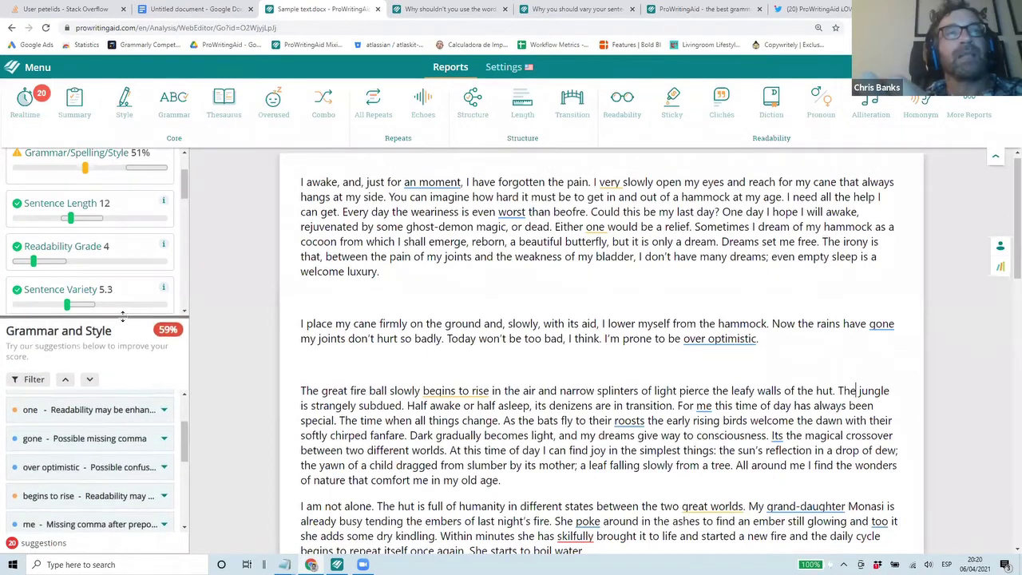
{"action": "right_click", "coordinate": [126, 318]}
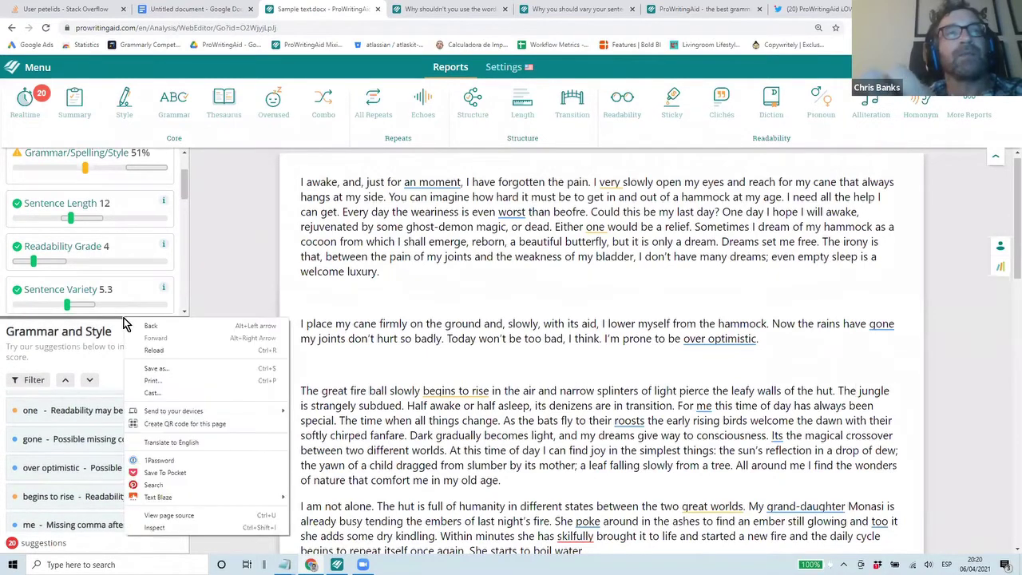
{"action": "right_click", "coordinate": [243, 246]}
{"action": "left_click", "coordinate": [248, 214]}
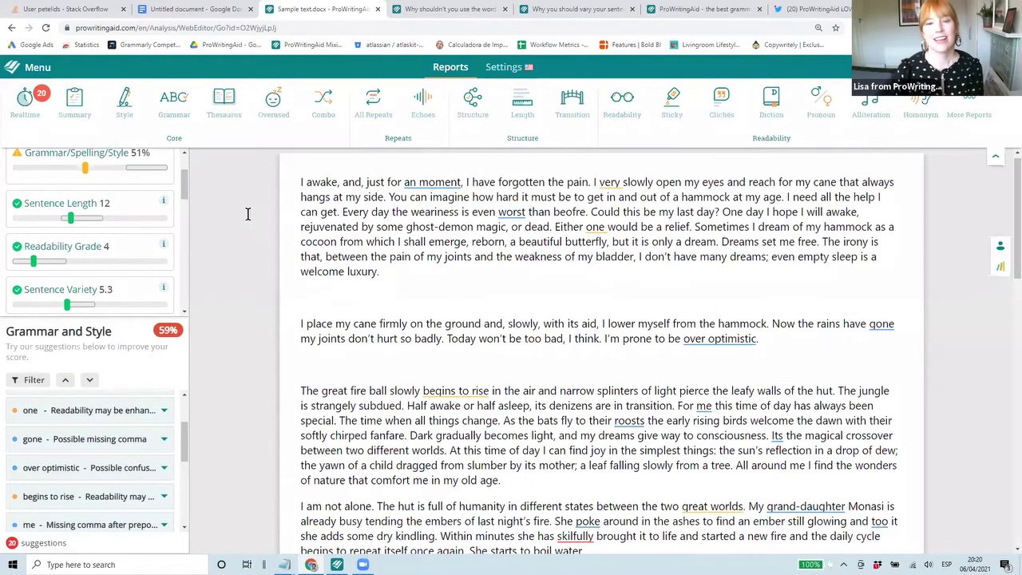
Turn real-time checking off and back on.
{"action": "scroll", "coordinate": [140, 224], "scroll_direction": "up", "scroll_amount": 1}
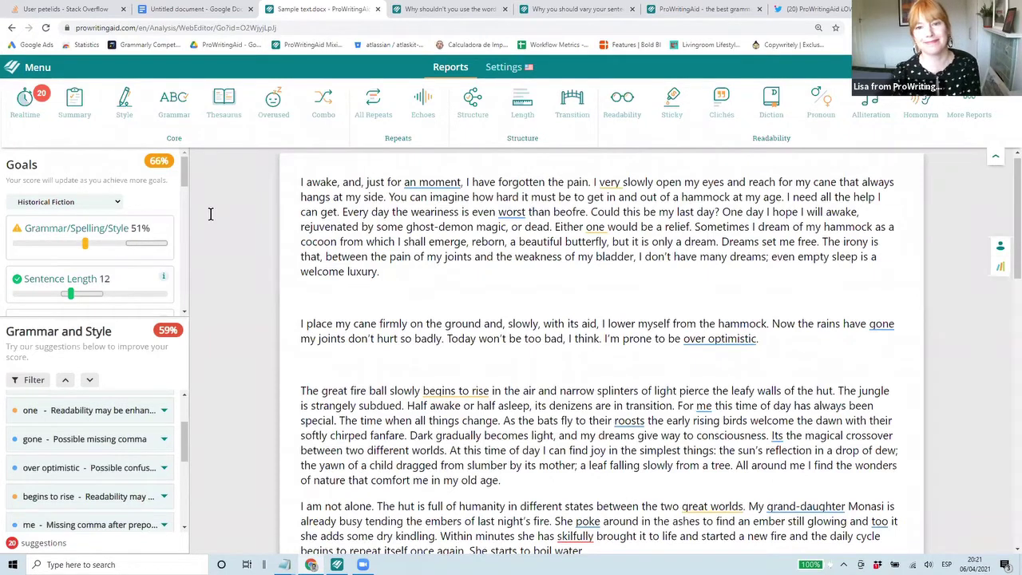
{"action": "left_click", "coordinate": [24, 106]}
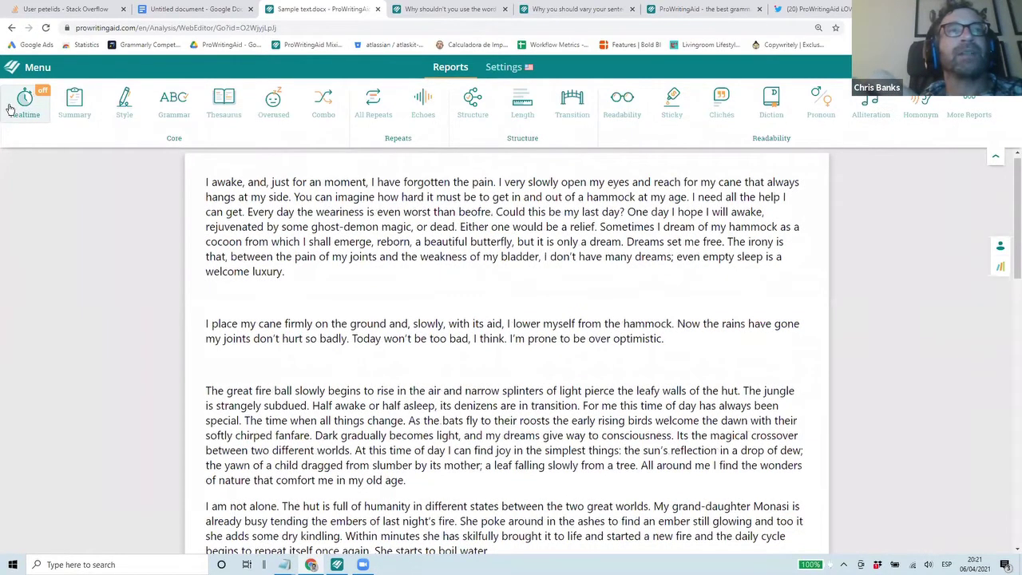
{"action": "left_click", "coordinate": [24, 106]}
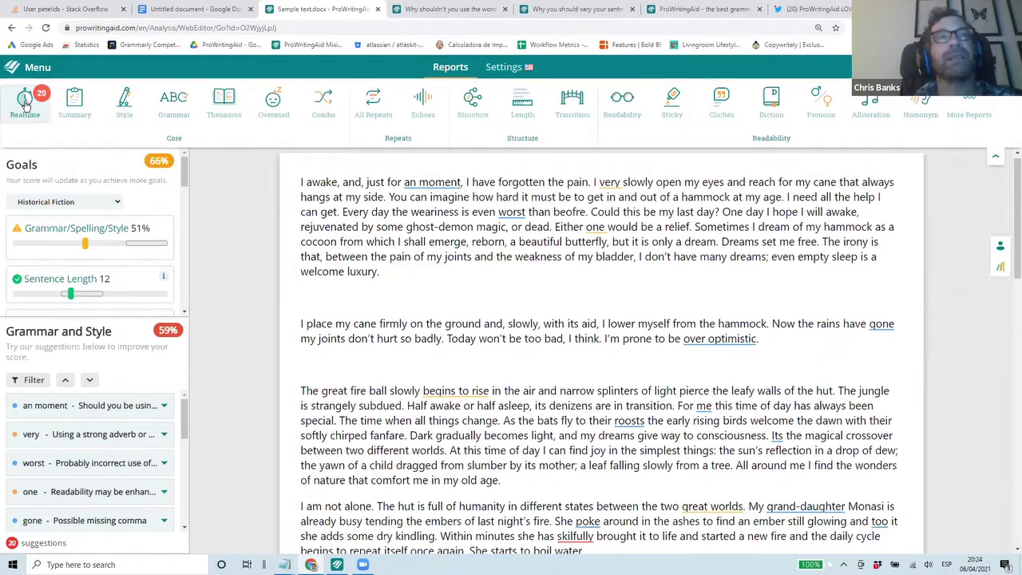
Run the Summary Report and look through the key scores and the areas where the document looks great.
{"action": "left_click", "coordinate": [76, 104]}
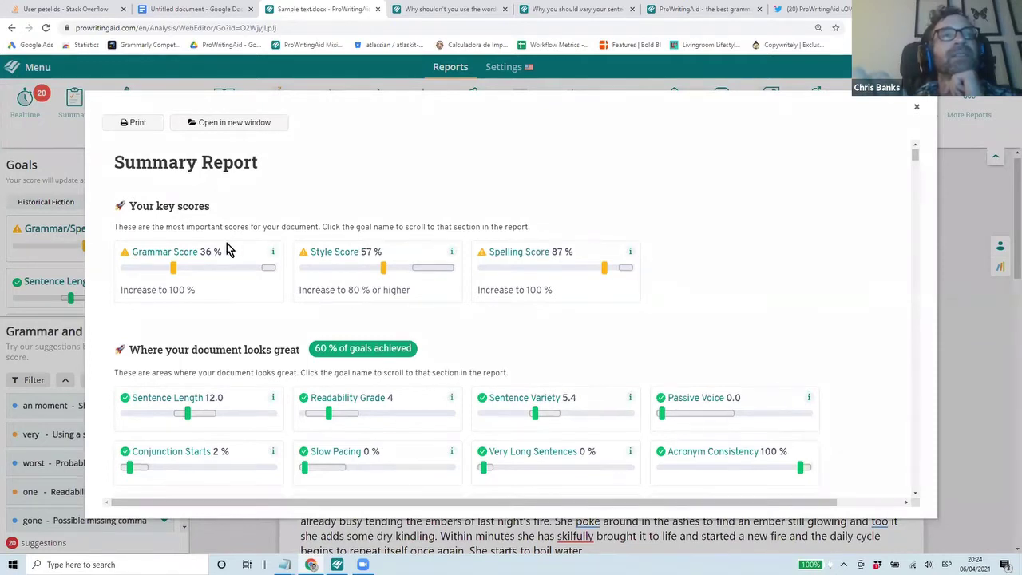
{"action": "scroll", "coordinate": [223, 266], "scroll_direction": "down", "scroll_amount": 1}
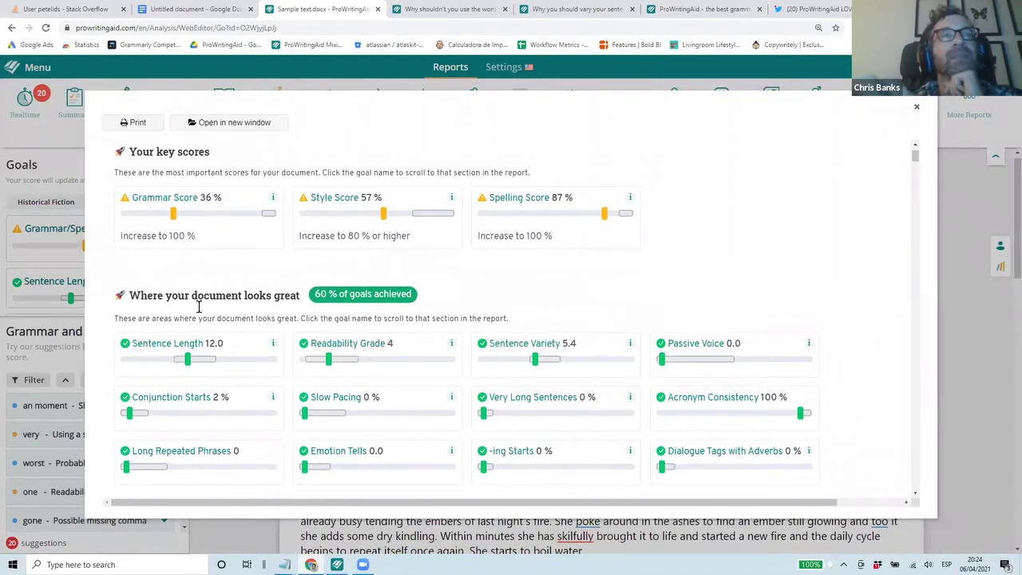
{"action": "scroll", "coordinate": [200, 313], "scroll_direction": "down", "scroll_amount": 2}
{"action": "scroll", "coordinate": [200, 314], "scroll_direction": "up", "scroll_amount": 3}
{"action": "scroll", "coordinate": [200, 315], "scroll_direction": "down", "scroll_amount": 2}
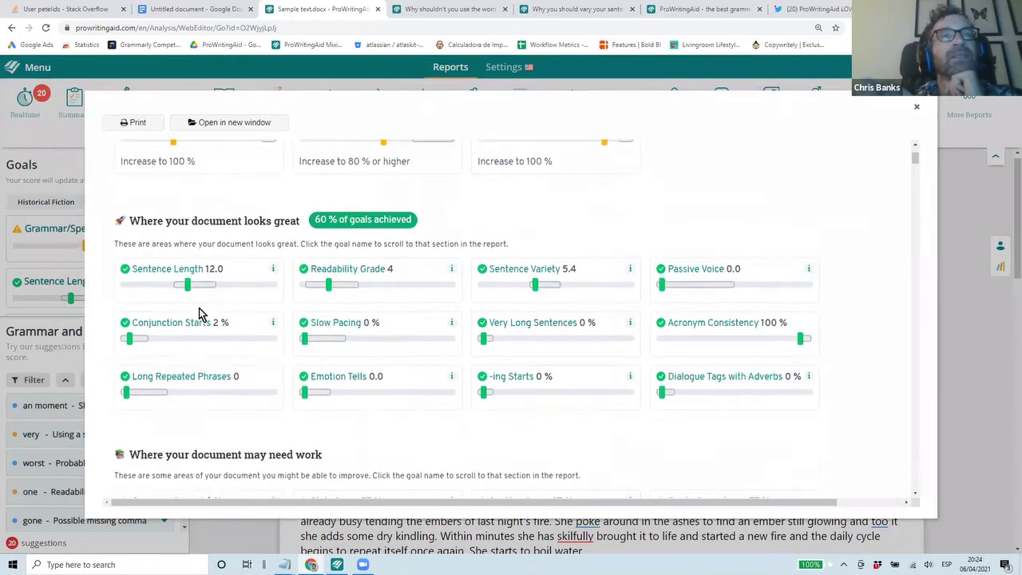
{"action": "scroll", "coordinate": [205, 319], "scroll_direction": "down", "scroll_amount": 1}
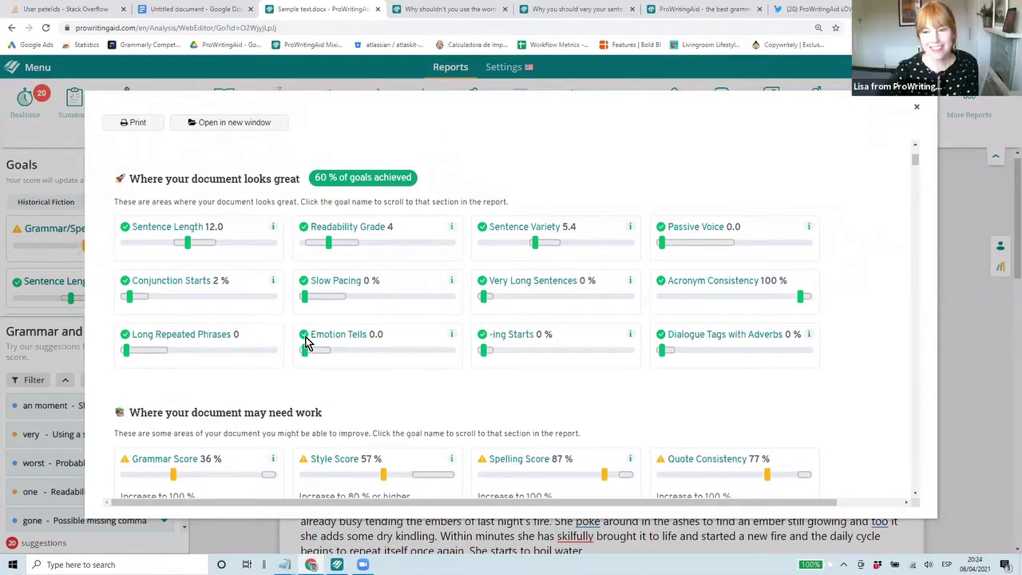
Look through the Summary Report's overview of areas where the document may need work.
{"action": "scroll", "coordinate": [305, 340], "scroll_direction": "down", "scroll_amount": 2}
{"action": "scroll", "coordinate": [306, 339], "scroll_direction": "down", "scroll_amount": 2}
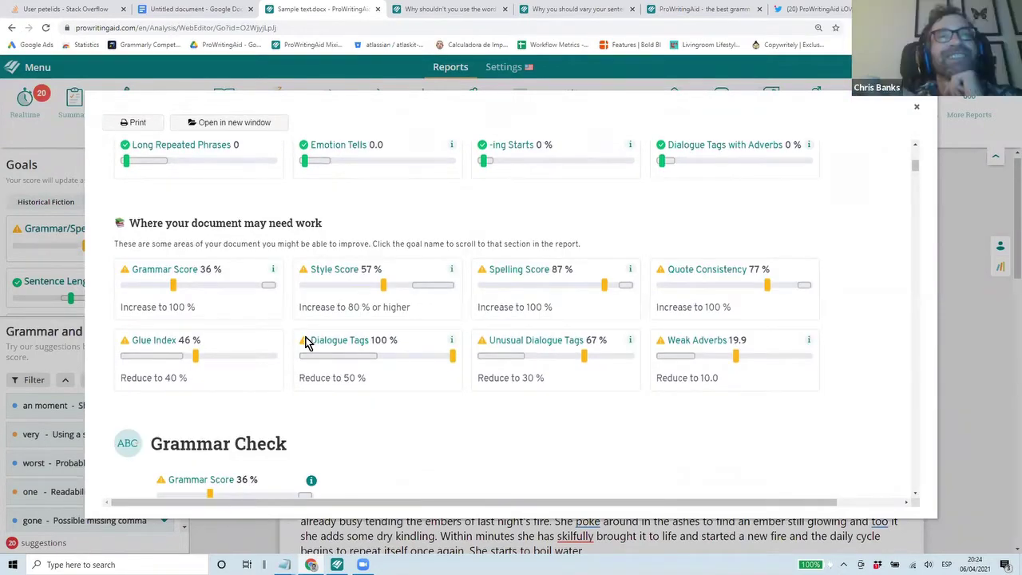
{"action": "scroll", "coordinate": [309, 341], "scroll_direction": "down", "scroll_amount": 1}
{"action": "scroll", "coordinate": [308, 342], "scroll_direction": "up", "scroll_amount": 1}
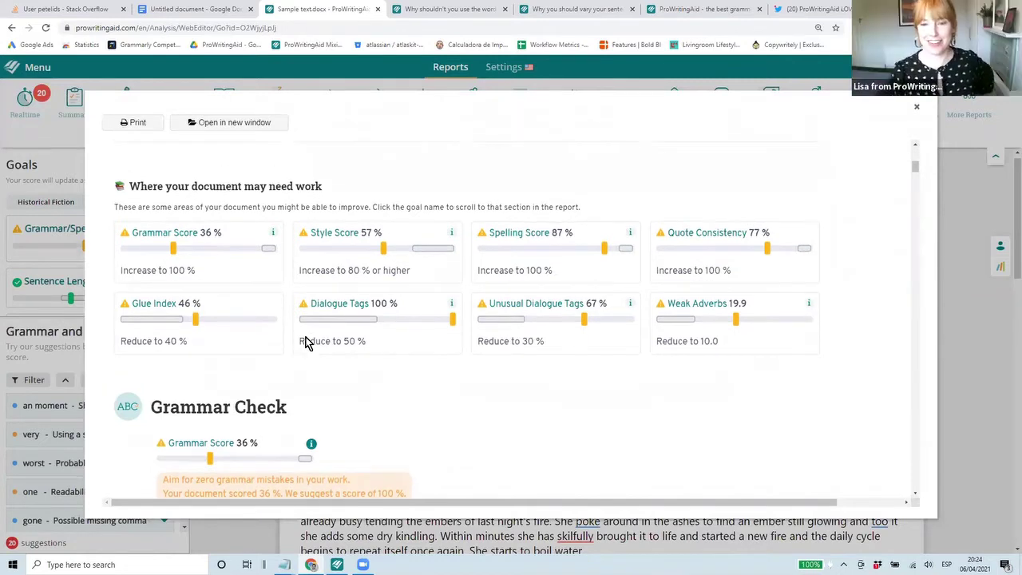
{"action": "scroll", "coordinate": [308, 342], "scroll_direction": "down", "scroll_amount": 1}
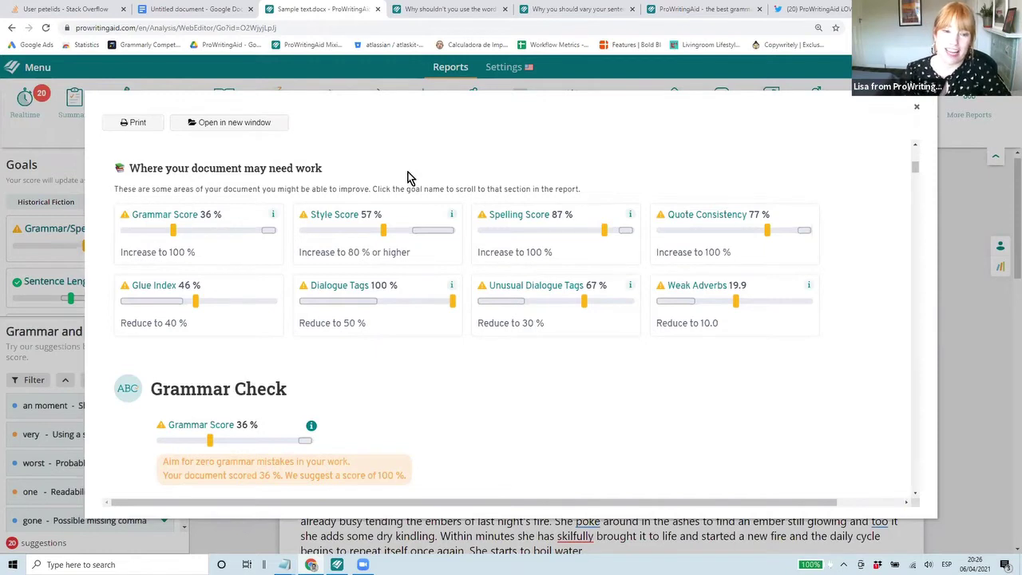
{"action": "scroll", "coordinate": [407, 177], "scroll_direction": "down", "scroll_amount": 1}
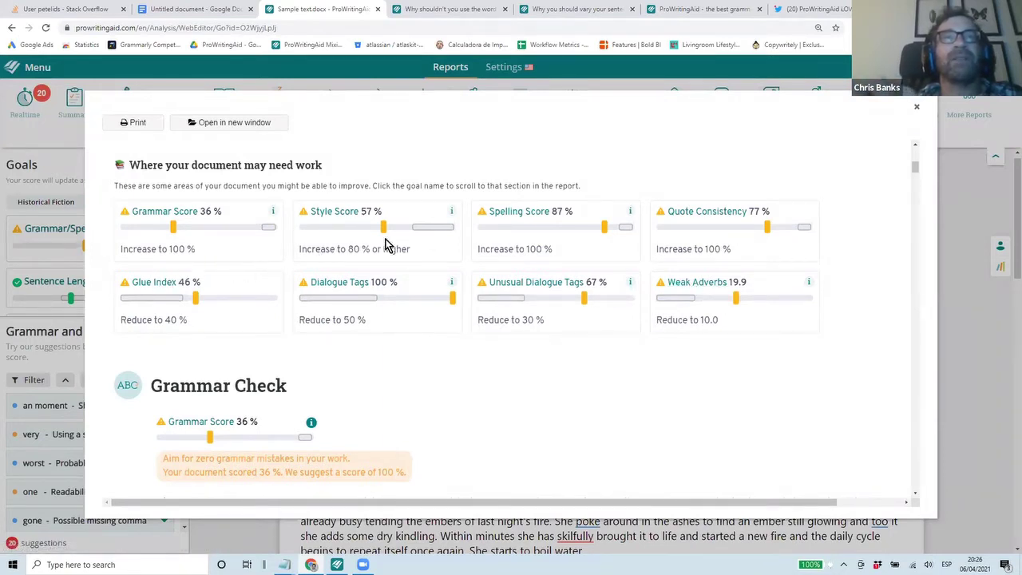
Look through the Grammar Check and Writing Style Check sections of the Summary Report.
{"action": "scroll", "coordinate": [260, 366], "scroll_direction": "down", "scroll_amount": 3}
{"action": "scroll", "coordinate": [259, 367], "scroll_direction": "down", "scroll_amount": 5}
{"action": "scroll", "coordinate": [259, 367], "scroll_direction": "up", "scroll_amount": 2}
{"action": "scroll", "coordinate": [259, 367], "scroll_direction": "down", "scroll_amount": 6}
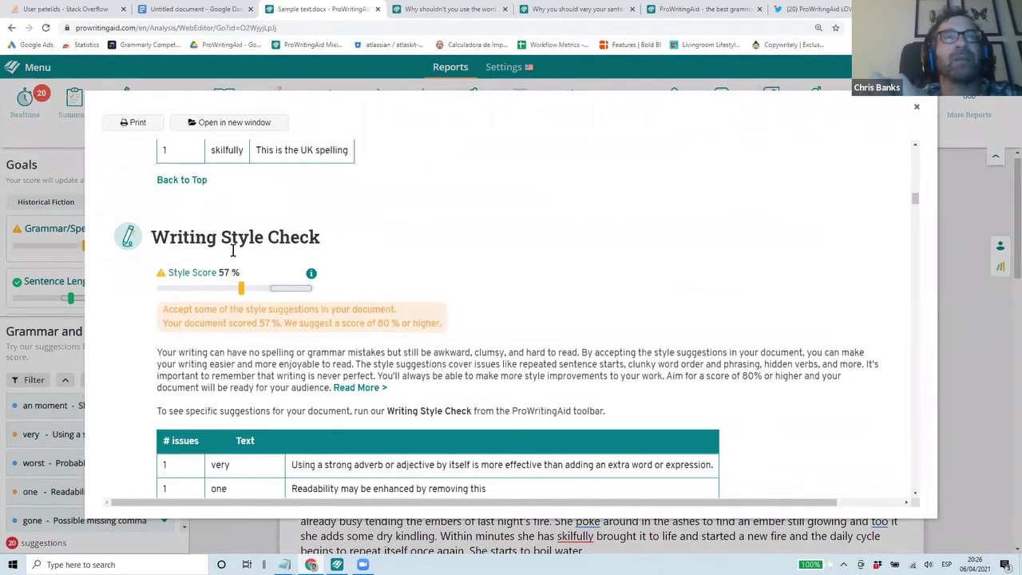
{"action": "scroll", "coordinate": [258, 240], "scroll_direction": "down", "scroll_amount": 10}
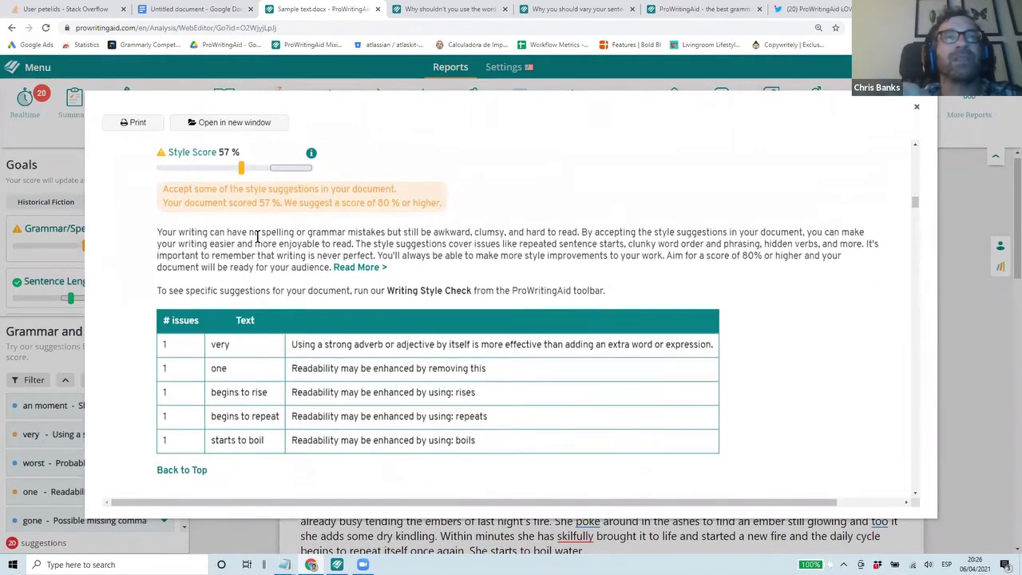
Examine the Emotion Tells explanation and comparison chart, along with the Weak Adverbs section that follows it.
{"action": "scroll", "coordinate": [258, 243], "scroll_direction": "down", "scroll_amount": 1}
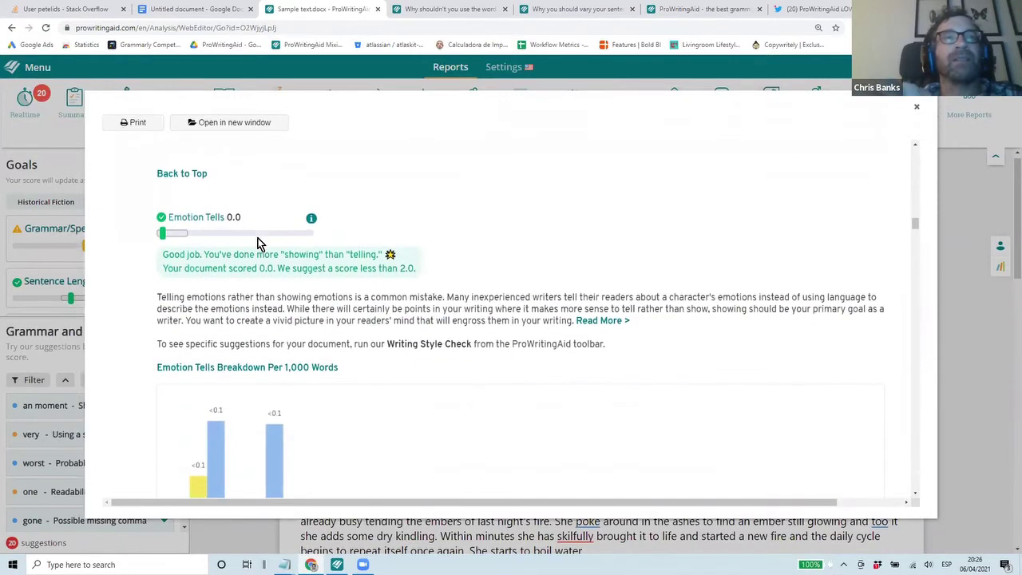
{"action": "scroll", "coordinate": [258, 243], "scroll_direction": "up", "scroll_amount": 1}
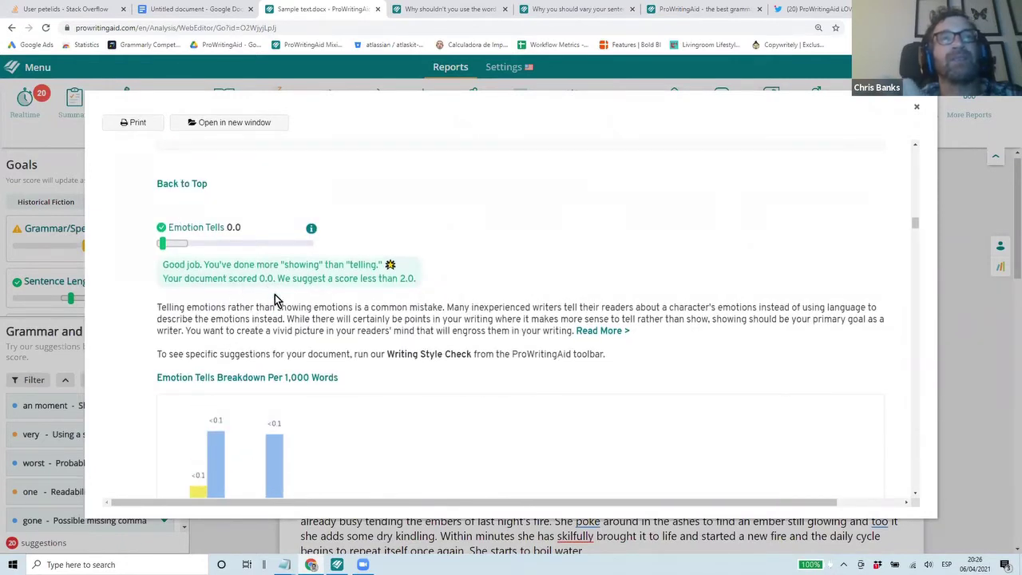
{"action": "scroll", "coordinate": [275, 297], "scroll_direction": "down", "scroll_amount": 3}
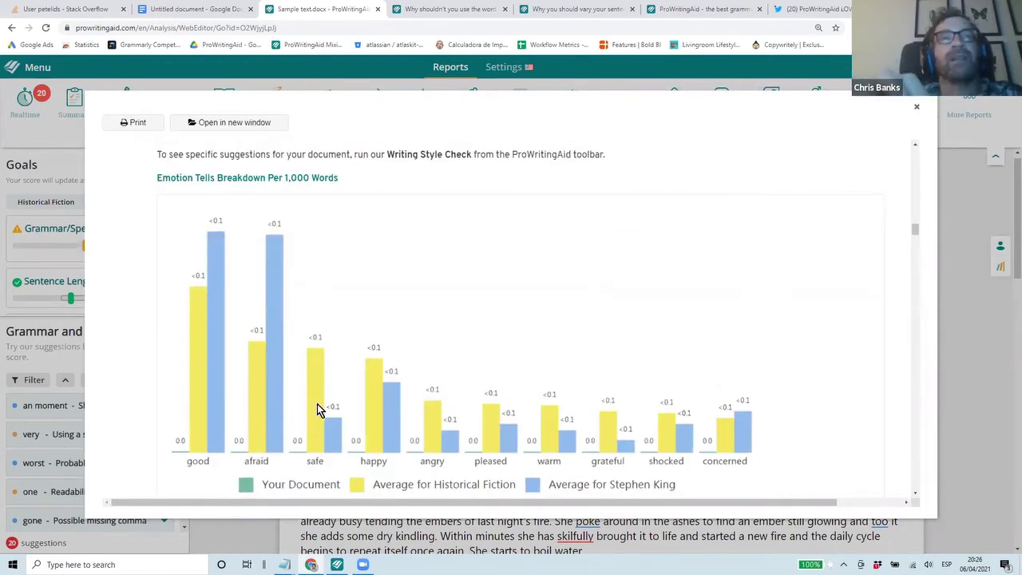
{"action": "scroll", "coordinate": [348, 361], "scroll_direction": "down", "scroll_amount": 2}
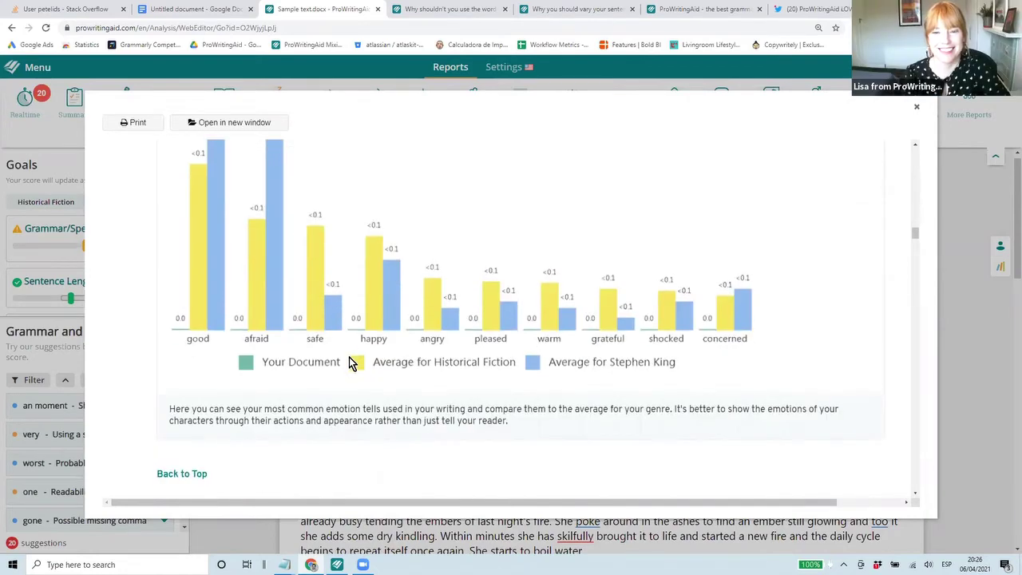
{"action": "scroll", "coordinate": [349, 364], "scroll_direction": "down", "scroll_amount": 2}
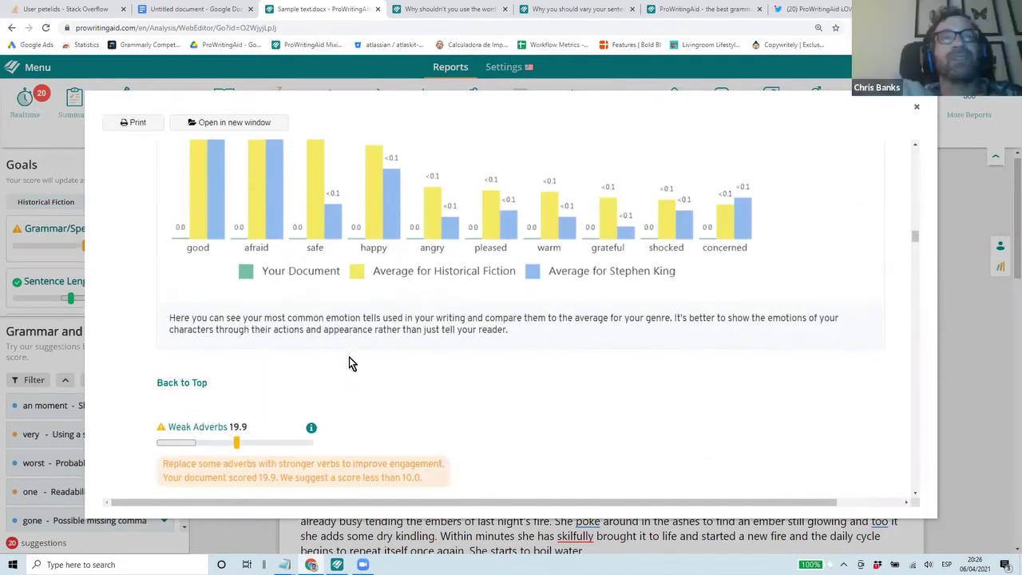
{"action": "scroll", "coordinate": [351, 363], "scroll_direction": "down", "scroll_amount": 2}
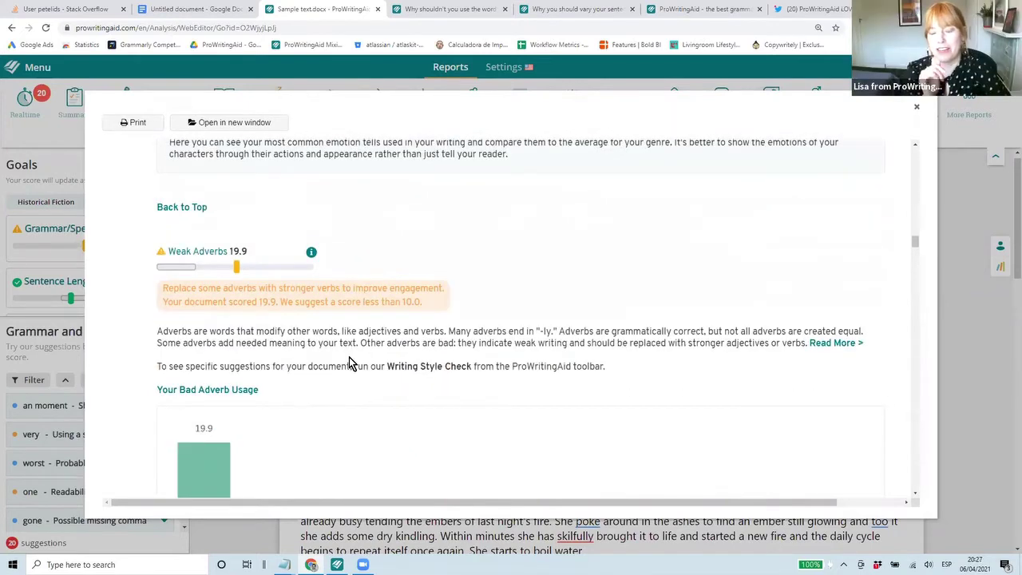
{"action": "scroll", "coordinate": [349, 363], "scroll_direction": "up", "scroll_amount": 3}
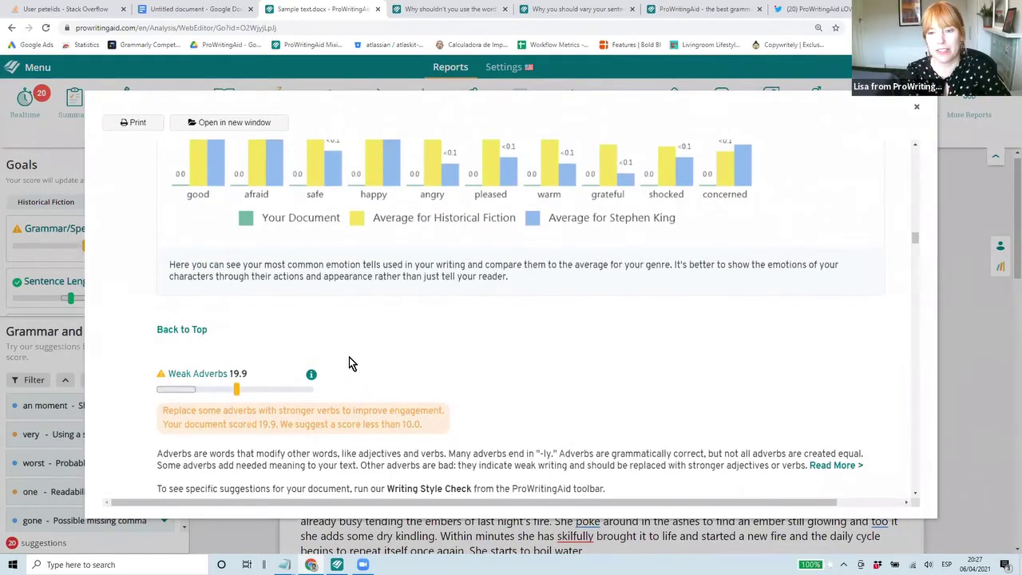
{"action": "scroll", "coordinate": [349, 357], "scroll_direction": "up", "scroll_amount": 2}
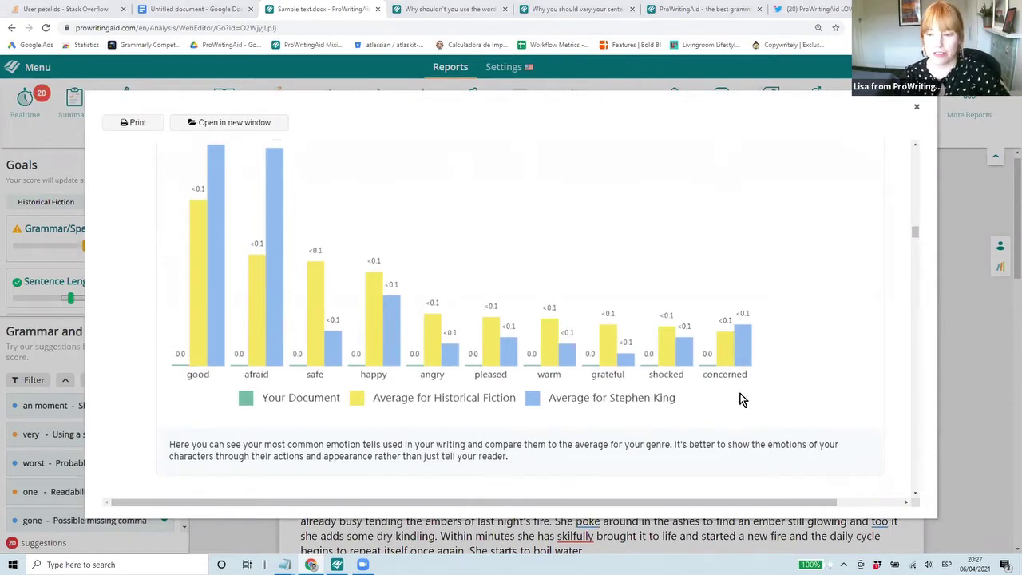
Study the emotion tells chart comparing the document with the Historical Fiction and Stephen King averages.
{"action": "scroll", "coordinate": [741, 399], "scroll_direction": "up", "scroll_amount": 1}
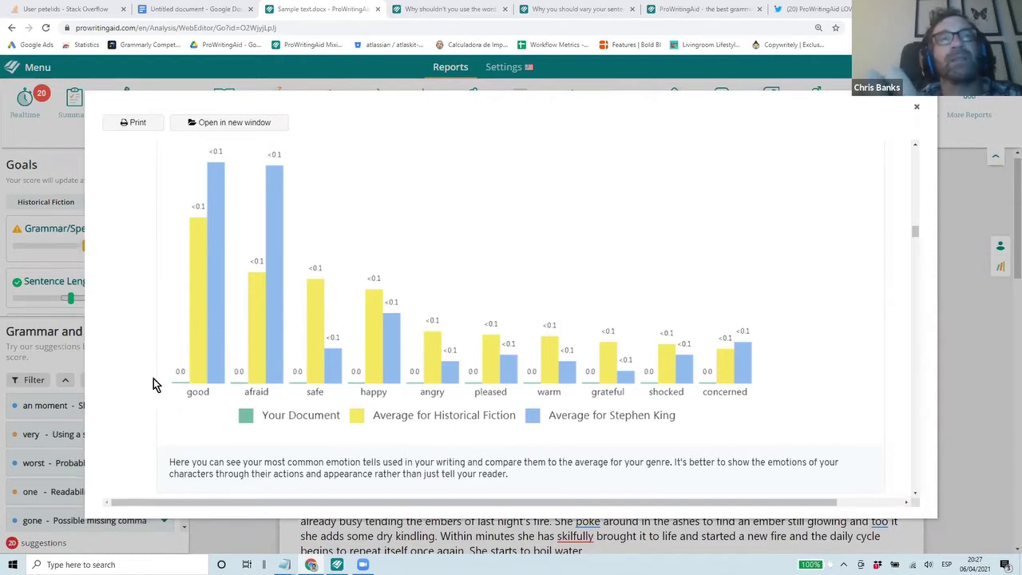
{"action": "scroll", "coordinate": [154, 379], "scroll_direction": "up", "scroll_amount": 1}
{"action": "scroll", "coordinate": [153, 379], "scroll_direction": "down", "scroll_amount": 1}
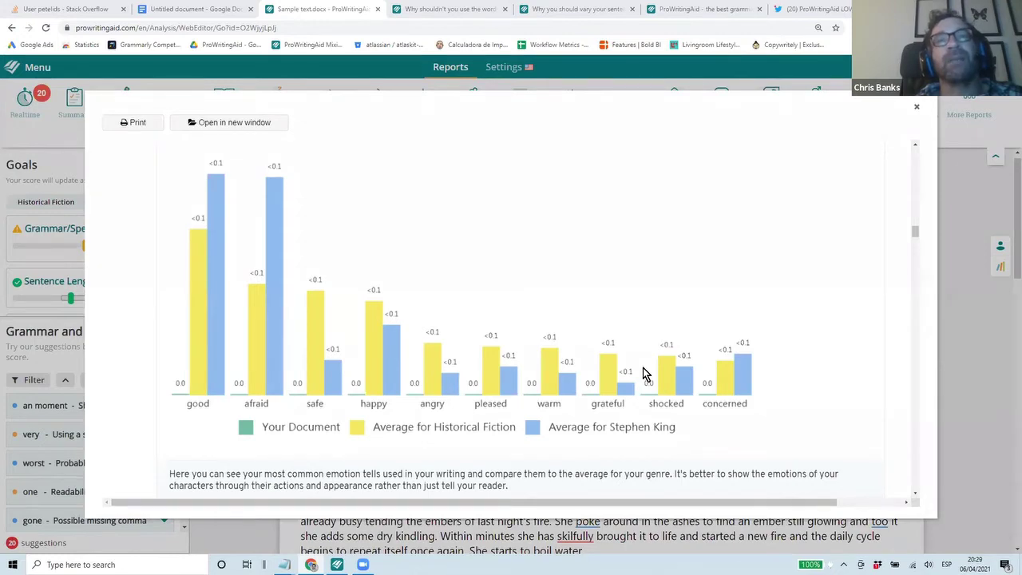
{"action": "scroll", "coordinate": [645, 374], "scroll_direction": "down", "scroll_amount": 2}
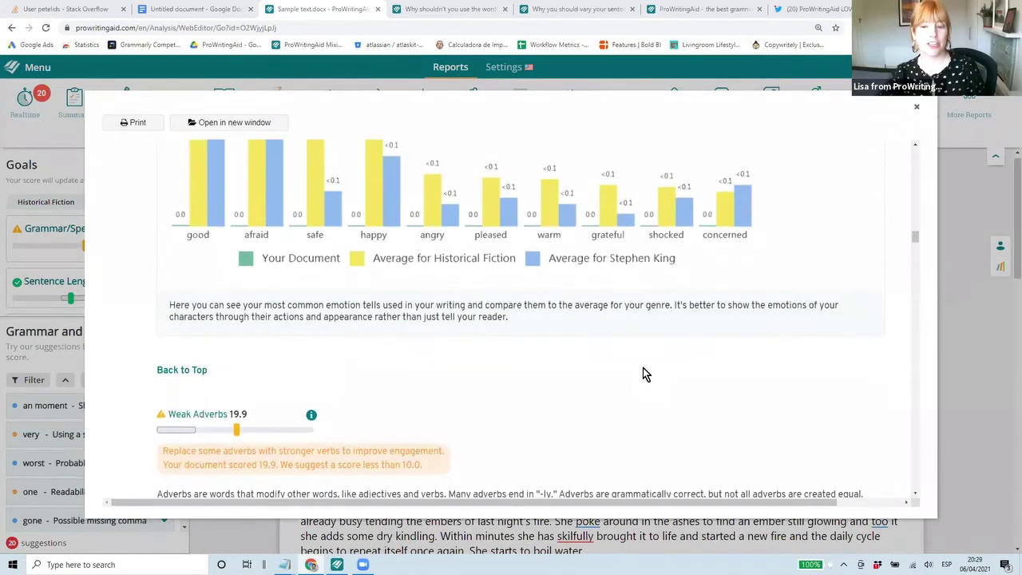
{"action": "scroll", "coordinate": [646, 374], "scroll_direction": "up", "scroll_amount": 1}
{"action": "scroll", "coordinate": [646, 374], "scroll_direction": "down", "scroll_amount": 1}
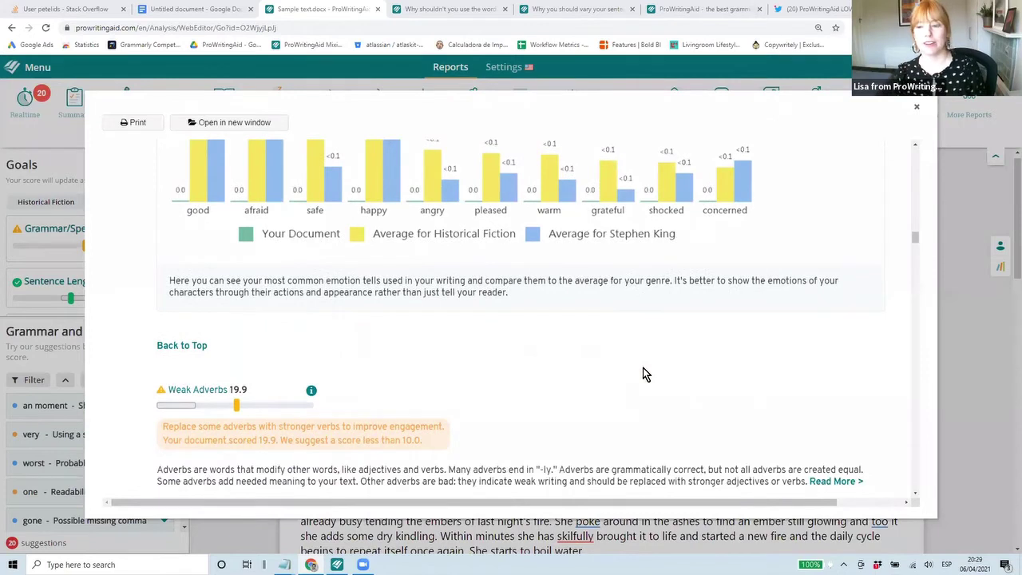
{"action": "scroll", "coordinate": [645, 374], "scroll_direction": "up", "scroll_amount": 2}
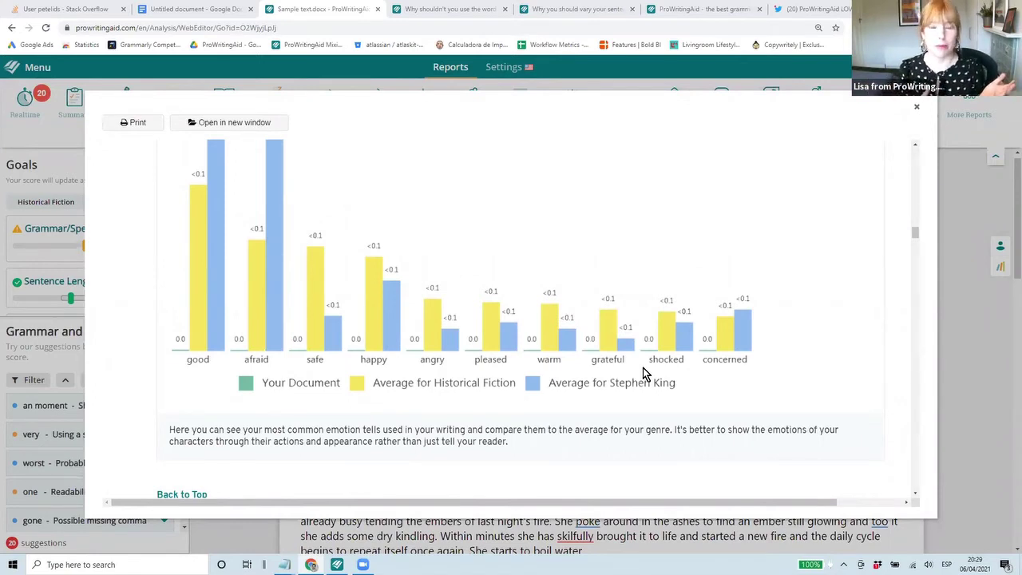
Examine the Weak Adverbs section, including the bad adverb usage chart and the breakdown per 1,000 words.
{"action": "scroll", "coordinate": [646, 373], "scroll_direction": "down", "scroll_amount": 1}
{"action": "scroll", "coordinate": [645, 374], "scroll_direction": "down", "scroll_amount": 4}
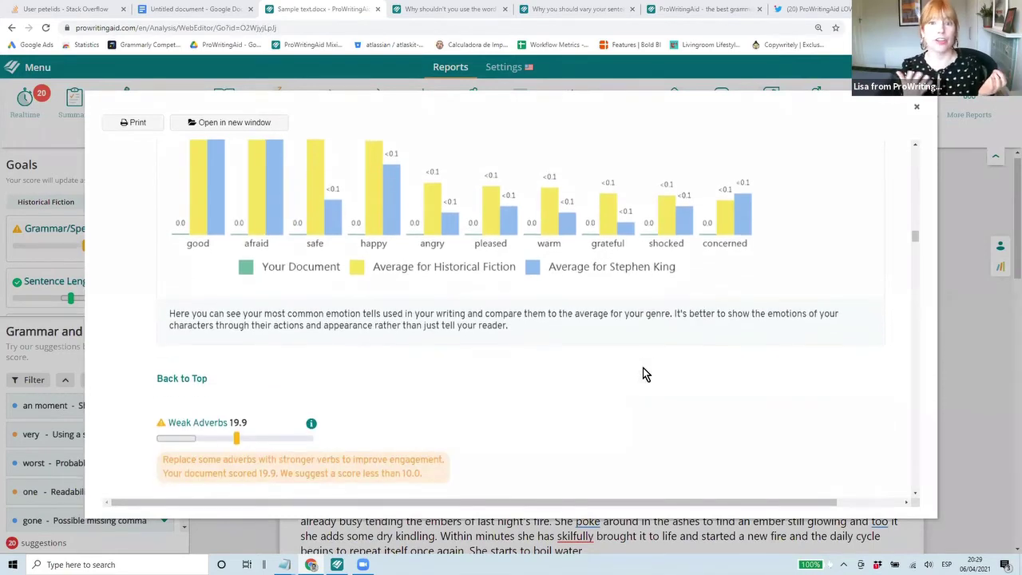
{"action": "scroll", "coordinate": [645, 373], "scroll_direction": "down", "scroll_amount": 2}
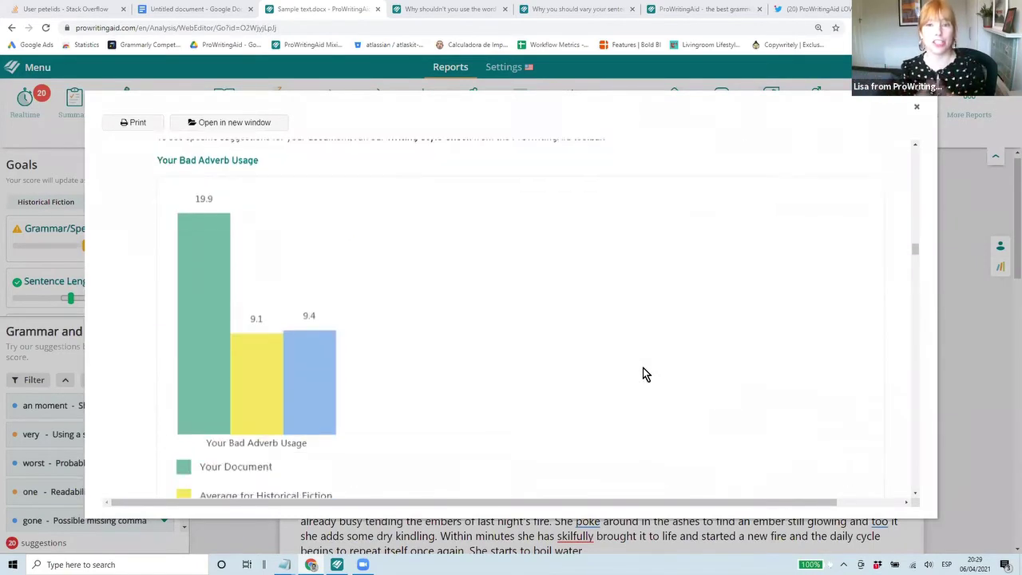
{"action": "scroll", "coordinate": [645, 374], "scroll_direction": "up", "scroll_amount": 1}
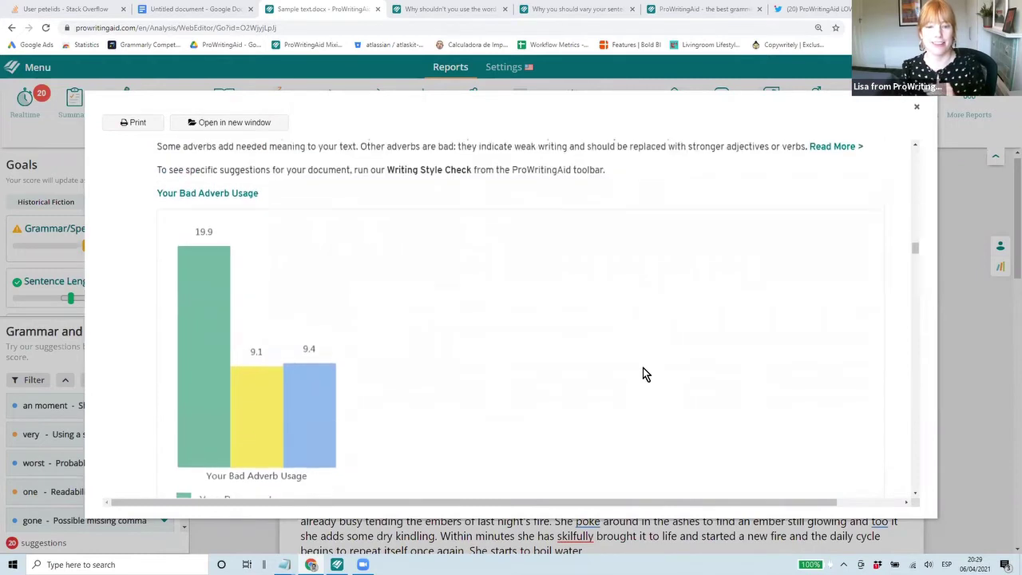
{"action": "scroll", "coordinate": [643, 369], "scroll_direction": "down", "scroll_amount": 1}
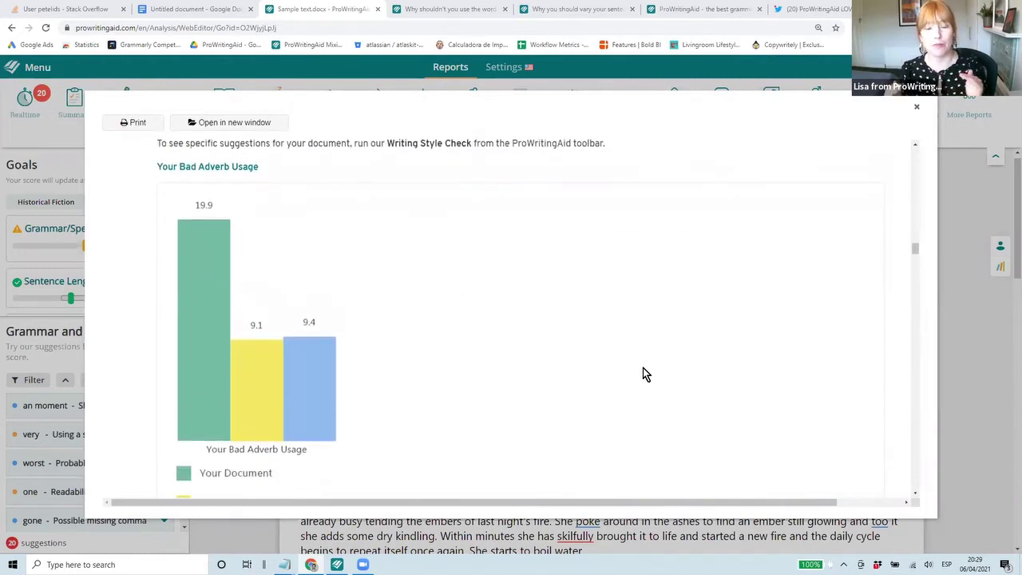
{"action": "scroll", "coordinate": [644, 369], "scroll_direction": "down", "scroll_amount": 1}
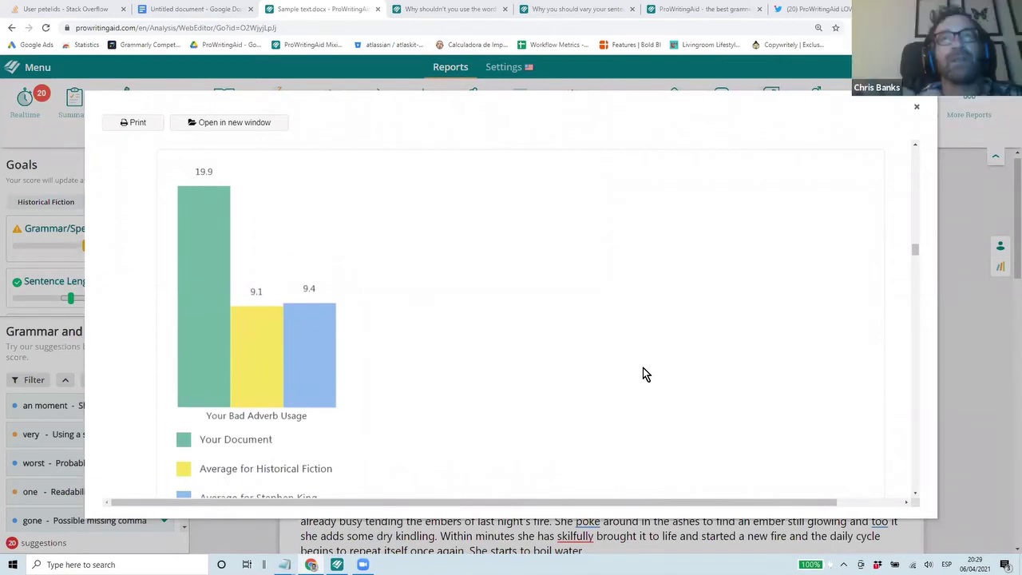
{"action": "scroll", "coordinate": [643, 369], "scroll_direction": "down", "scroll_amount": 3}
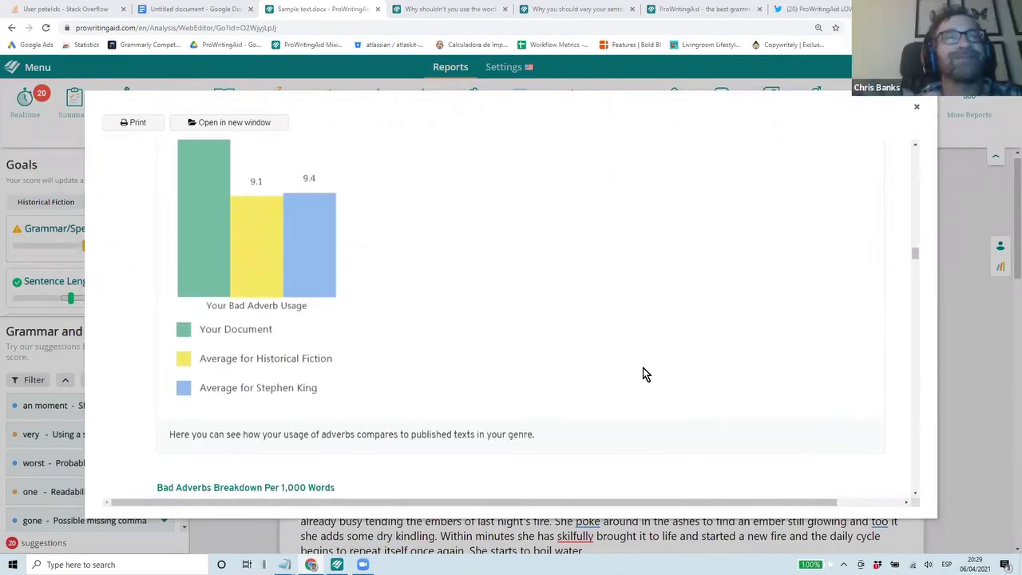
{"action": "scroll", "coordinate": [644, 368], "scroll_direction": "down", "scroll_amount": 6}
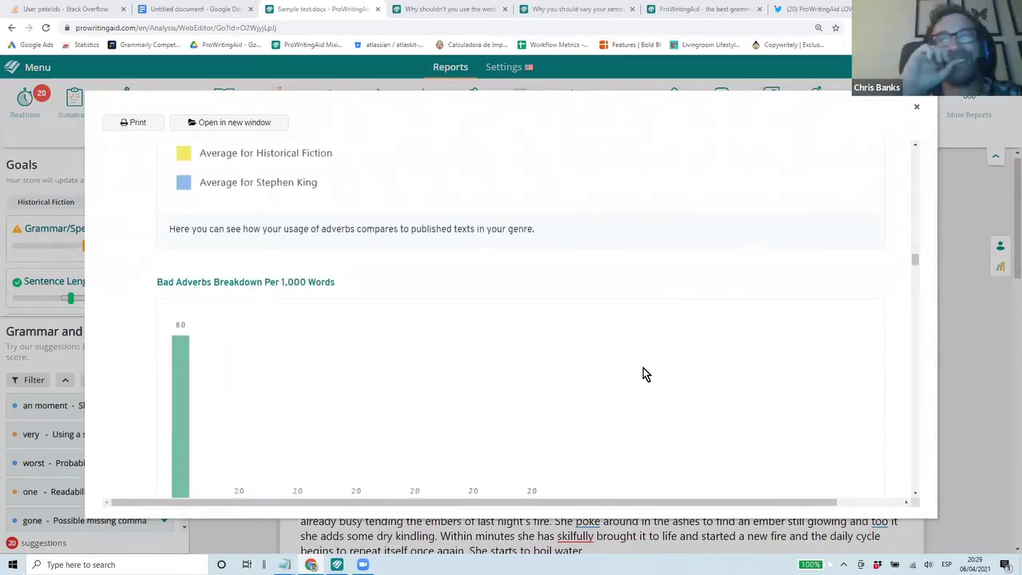
{"action": "scroll", "coordinate": [645, 374], "scroll_direction": "down", "scroll_amount": 3}
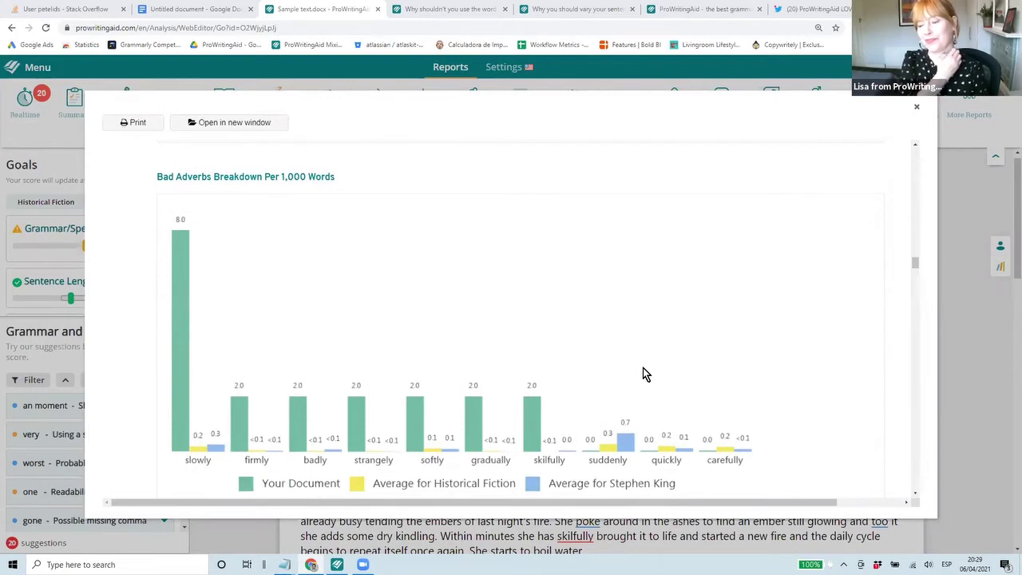
{"action": "scroll", "coordinate": [646, 374], "scroll_direction": "down", "scroll_amount": 1}
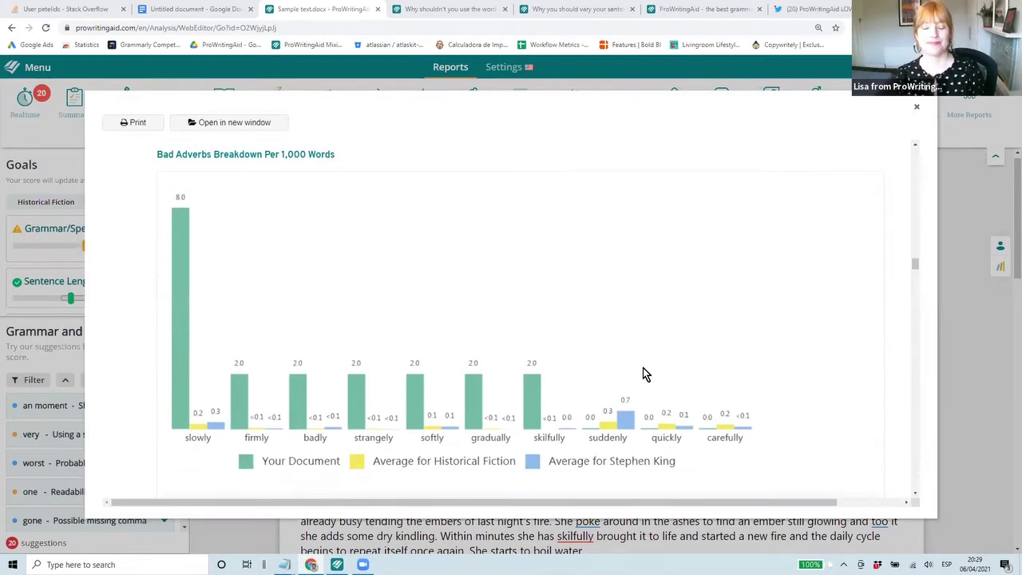
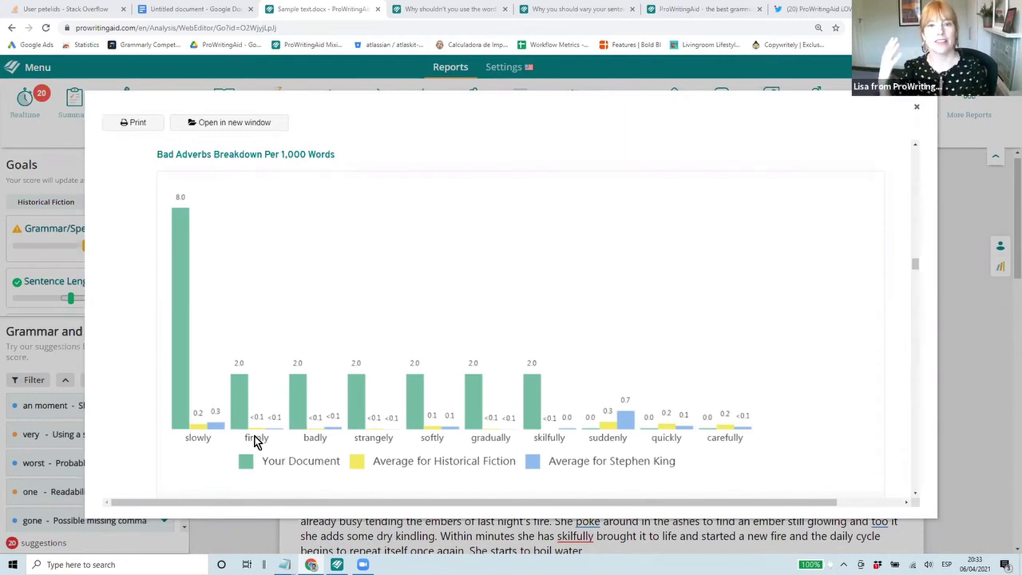
Look through the Sentence Length Check section of the report and its chart of sentence lengths across the document.
{"action": "scroll", "coordinate": [255, 442], "scroll_direction": "down", "scroll_amount": 3}
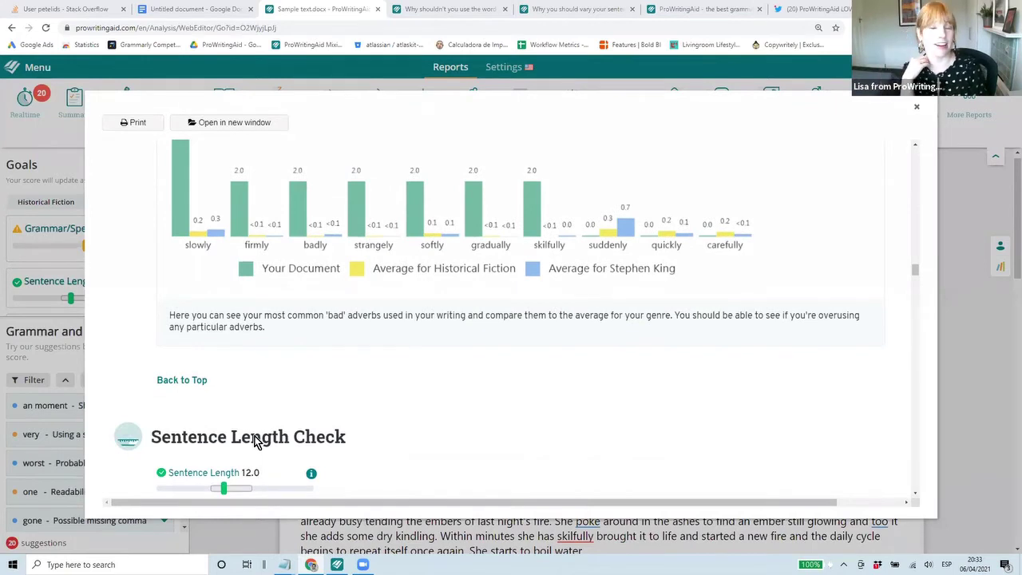
{"action": "scroll", "coordinate": [255, 442], "scroll_direction": "down", "scroll_amount": 1}
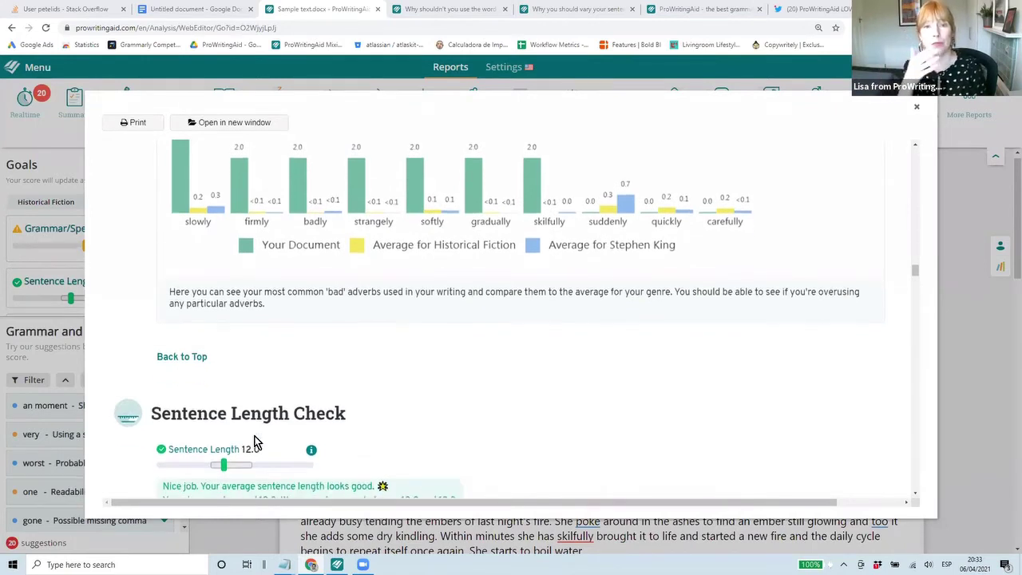
{"action": "scroll", "coordinate": [256, 442], "scroll_direction": "down", "scroll_amount": 4}
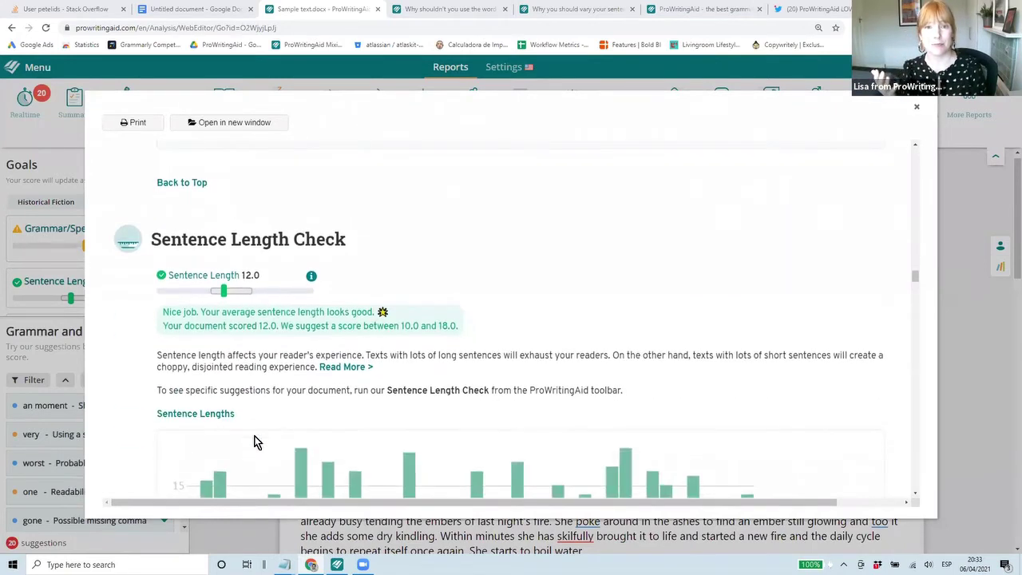
{"action": "scroll", "coordinate": [256, 442], "scroll_direction": "down", "scroll_amount": 1}
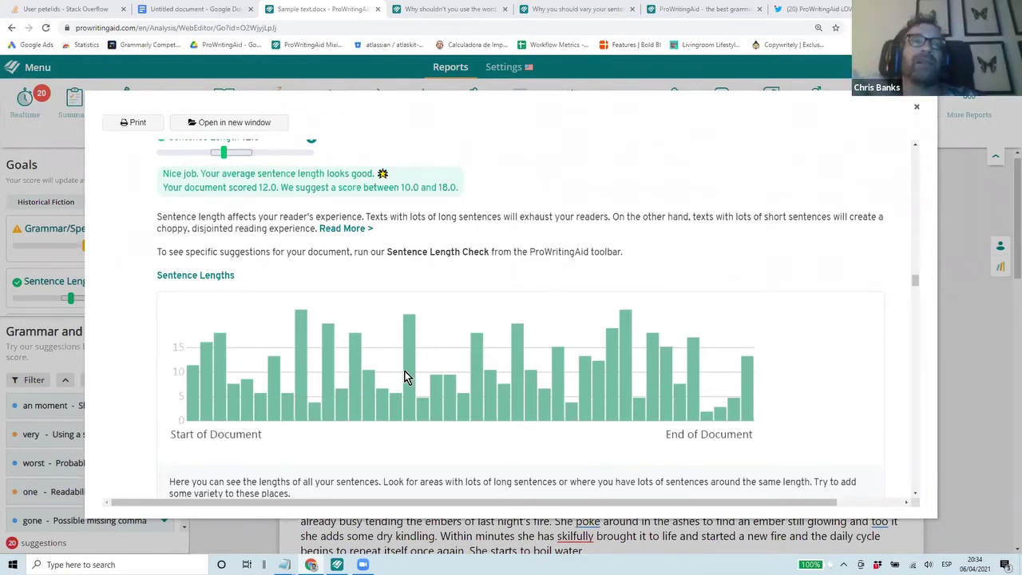
{"action": "scroll", "coordinate": [576, 368], "scroll_direction": "down", "scroll_amount": 1}
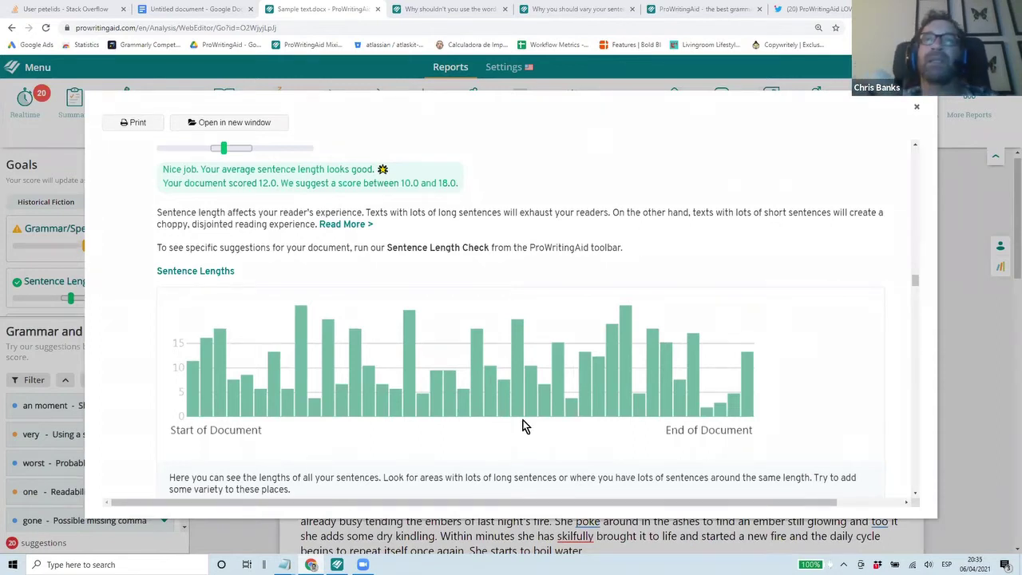
{"action": "scroll", "coordinate": [916, 288], "scroll_direction": "down", "scroll_amount": 2}
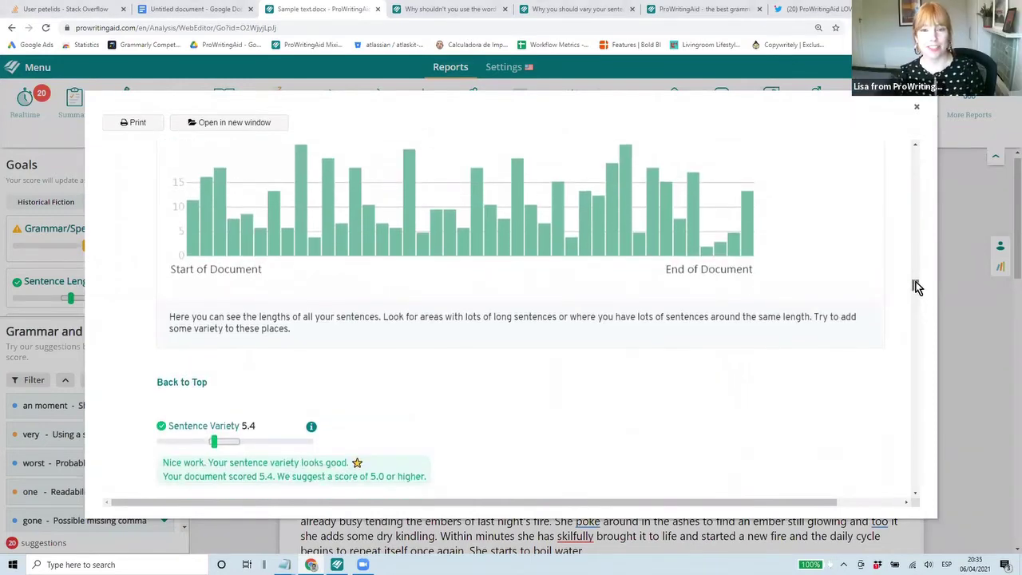
{"action": "scroll", "coordinate": [917, 288], "scroll_direction": "up", "scroll_amount": 2}
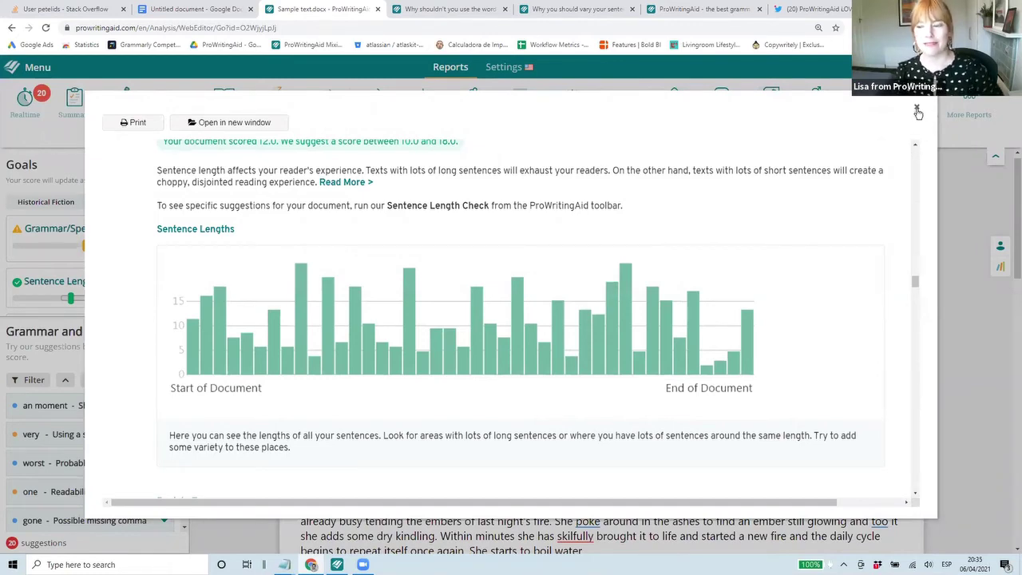
Close the Summary Report and view the language and writing style options available in the editor's settings.
{"action": "left_click", "coordinate": [508, 68]}
{"action": "left_click", "coordinate": [509, 68]}
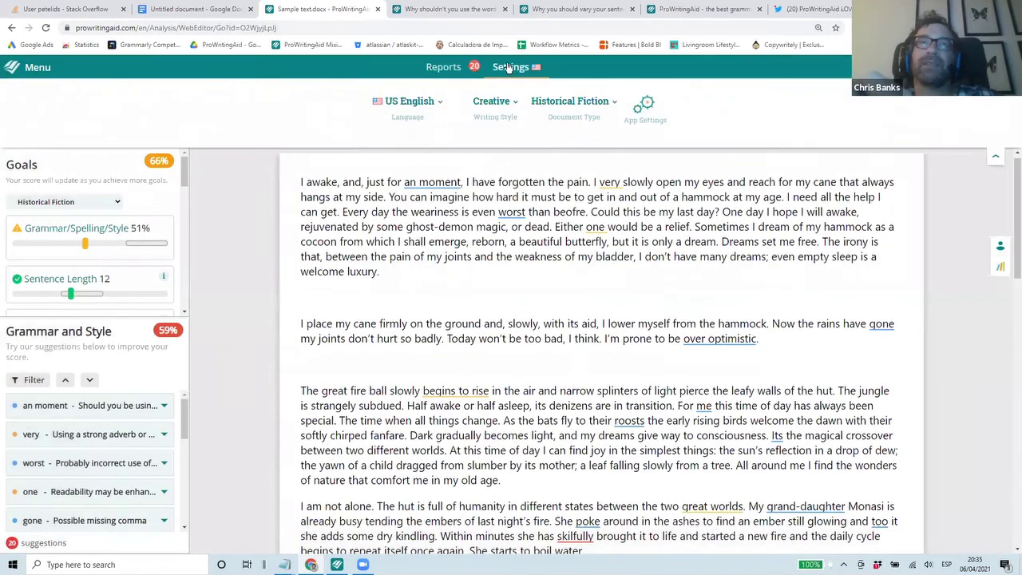
{"action": "left_click", "coordinate": [414, 116]}
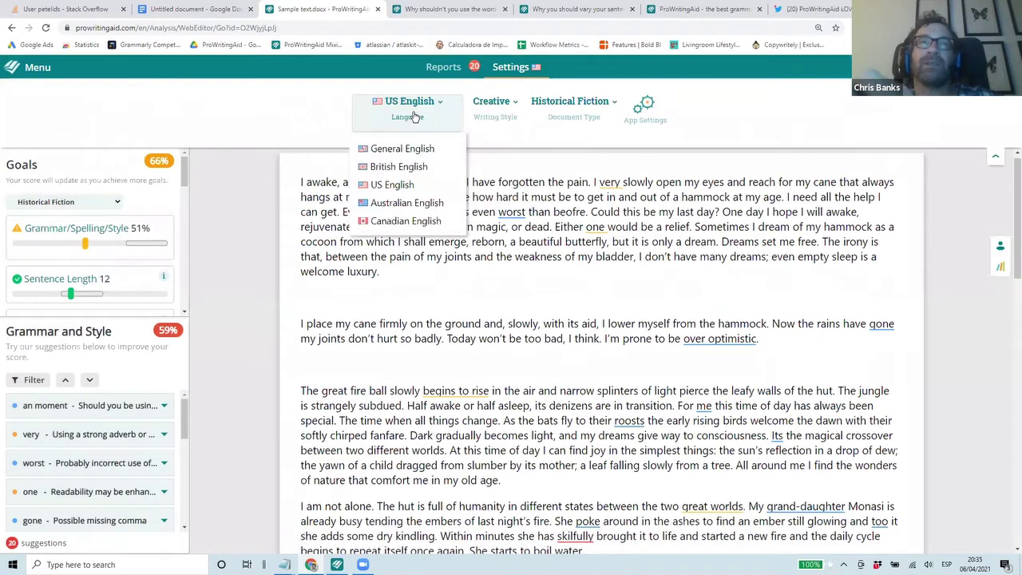
{"action": "left_click", "coordinate": [294, 103]}
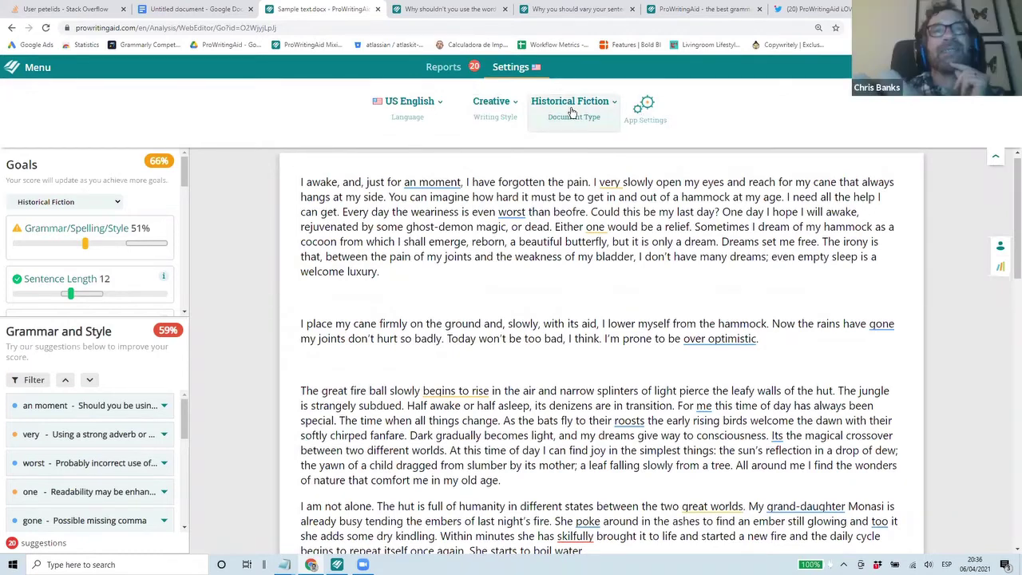
{"action": "left_click", "coordinate": [501, 109]}
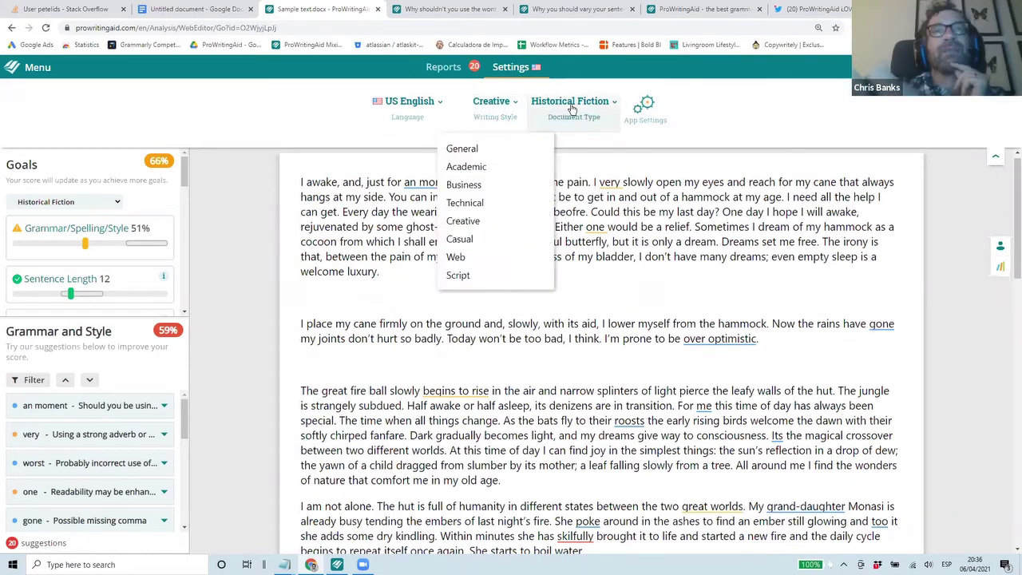
Open the user application settings and find the Comparison Settings section near the end of the page.
{"action": "left_click", "coordinate": [653, 114]}
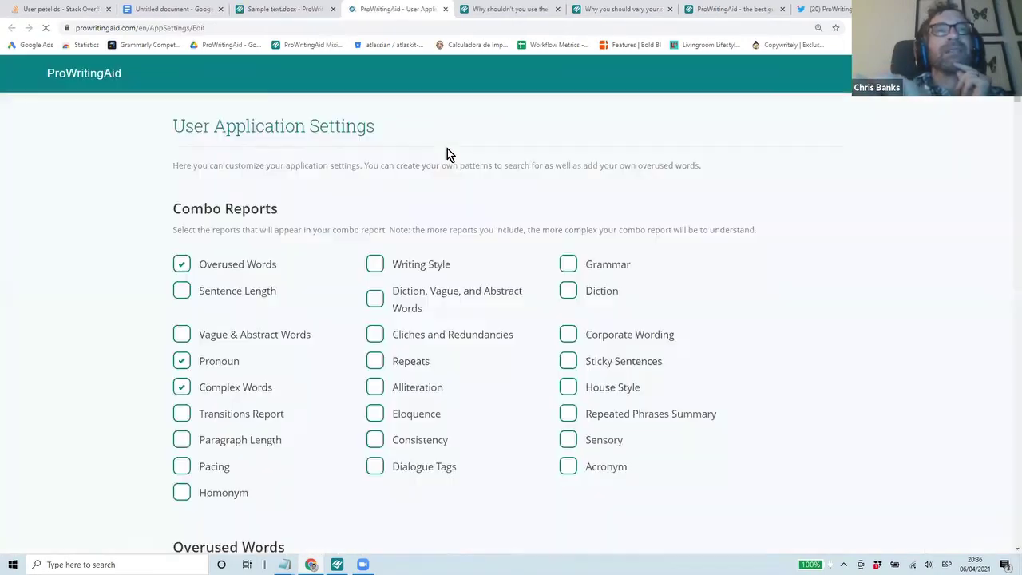
{"action": "scroll", "coordinate": [447, 148], "scroll_direction": "down", "scroll_amount": 4}
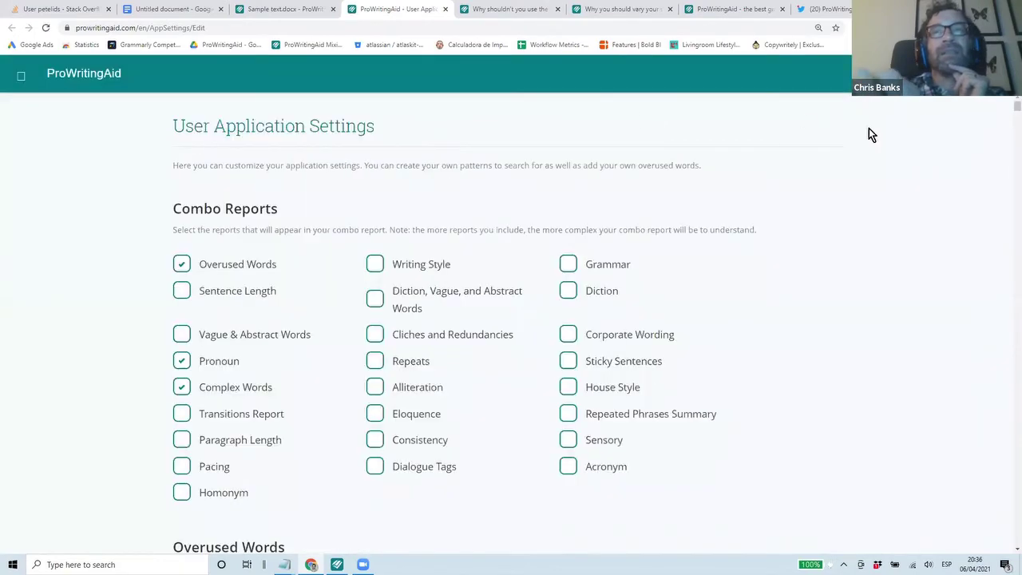
{"action": "left_click_drag", "start_coordinate": [1008, 114], "coordinate": [1007, 182]}
{"action": "scroll", "coordinate": [1007, 182], "scroll_direction": "down", "scroll_amount": 20}
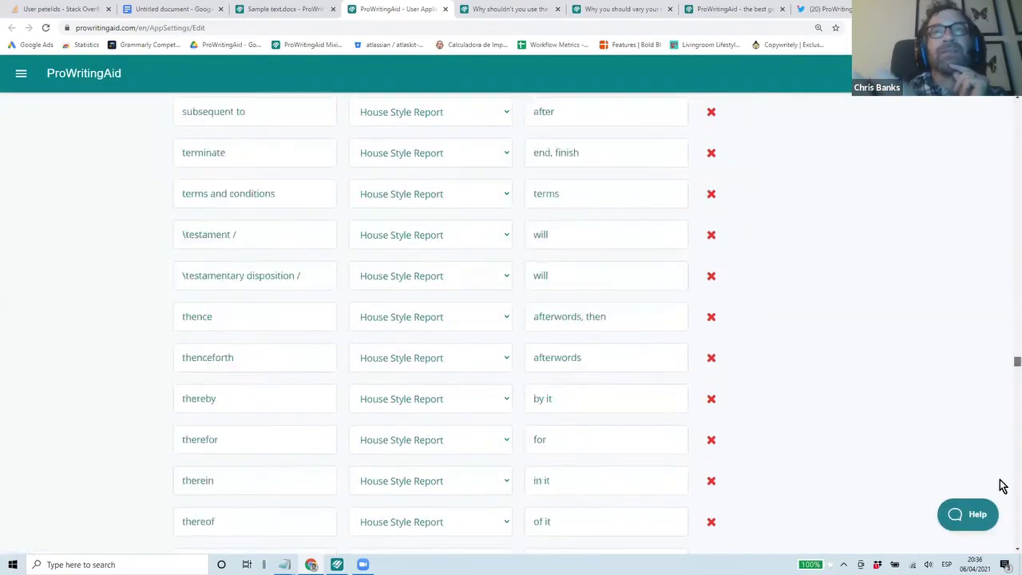
{"action": "scroll", "coordinate": [557, 364], "scroll_direction": "up", "scroll_amount": 1}
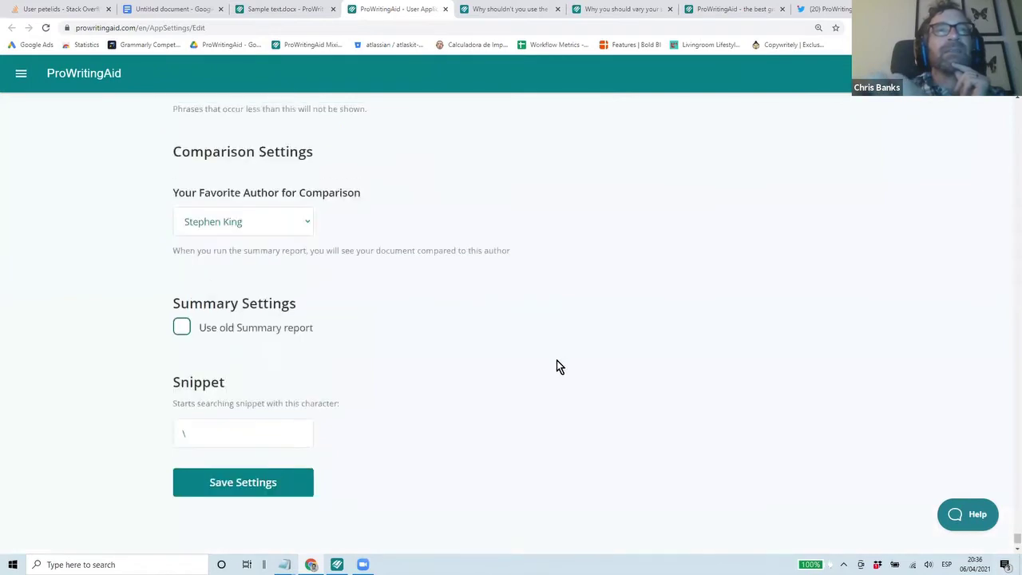
Browse the list of favorite authors available for comparison in the Summary Report.
{"action": "left_click", "coordinate": [262, 226]}
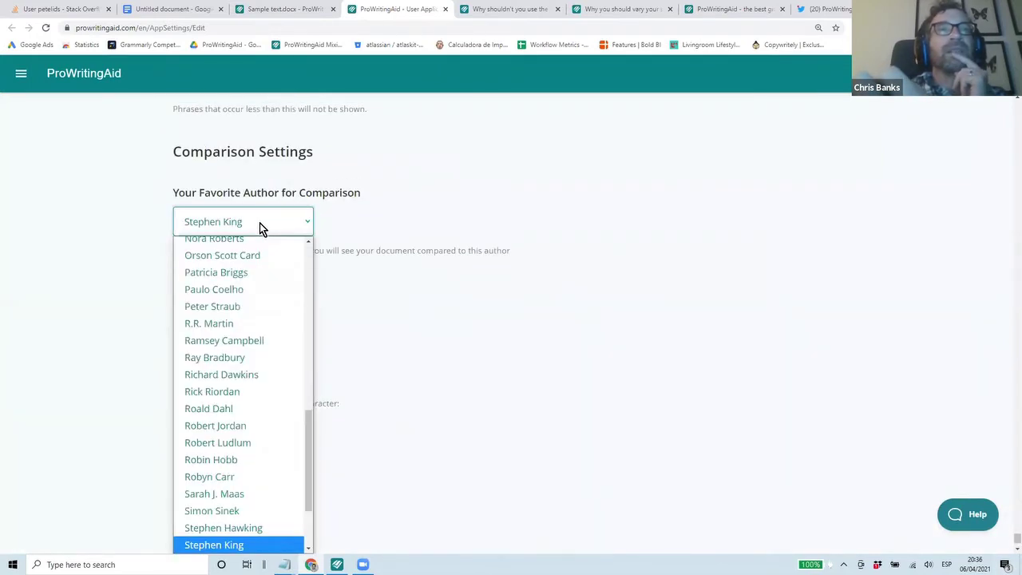
{"action": "scroll", "coordinate": [259, 277], "scroll_direction": "up", "scroll_amount": 6}
{"action": "scroll", "coordinate": [259, 283], "scroll_direction": "up", "scroll_amount": 3}
{"action": "scroll", "coordinate": [260, 279], "scroll_direction": "down", "scroll_amount": 15}
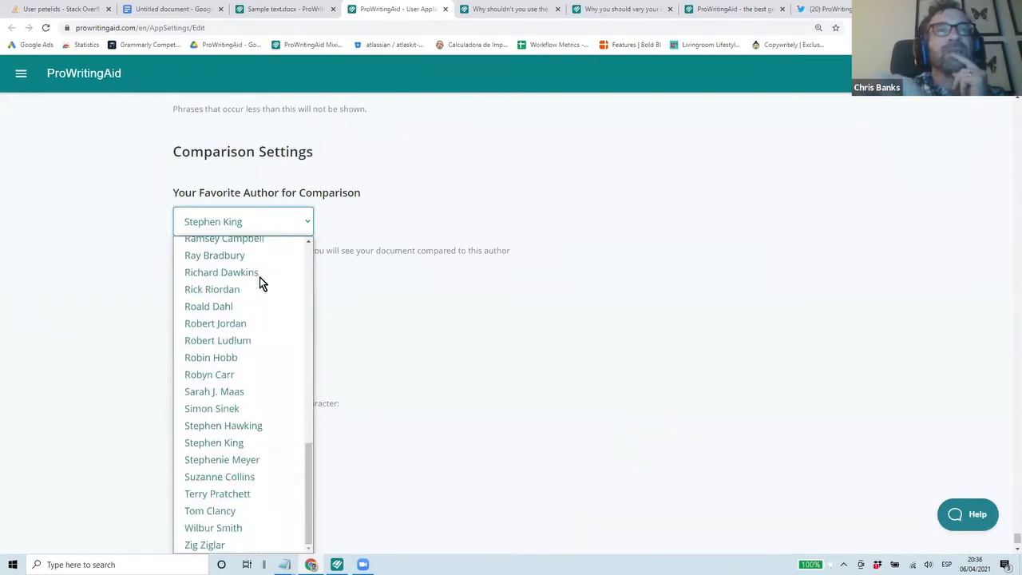
{"action": "scroll", "coordinate": [260, 277], "scroll_direction": "up", "scroll_amount": 6}
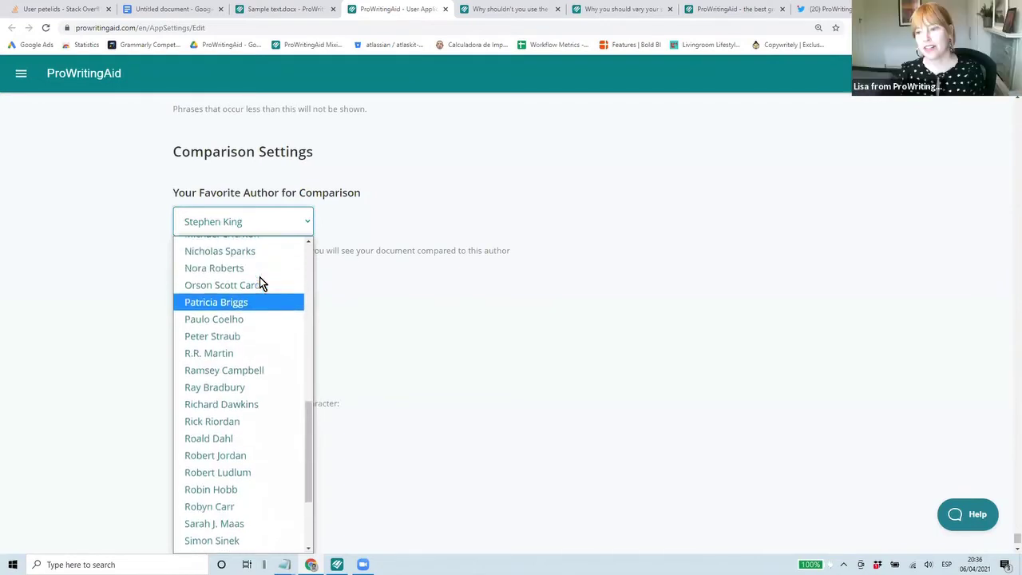
{"action": "scroll", "coordinate": [259, 277], "scroll_direction": "up", "scroll_amount": 5}
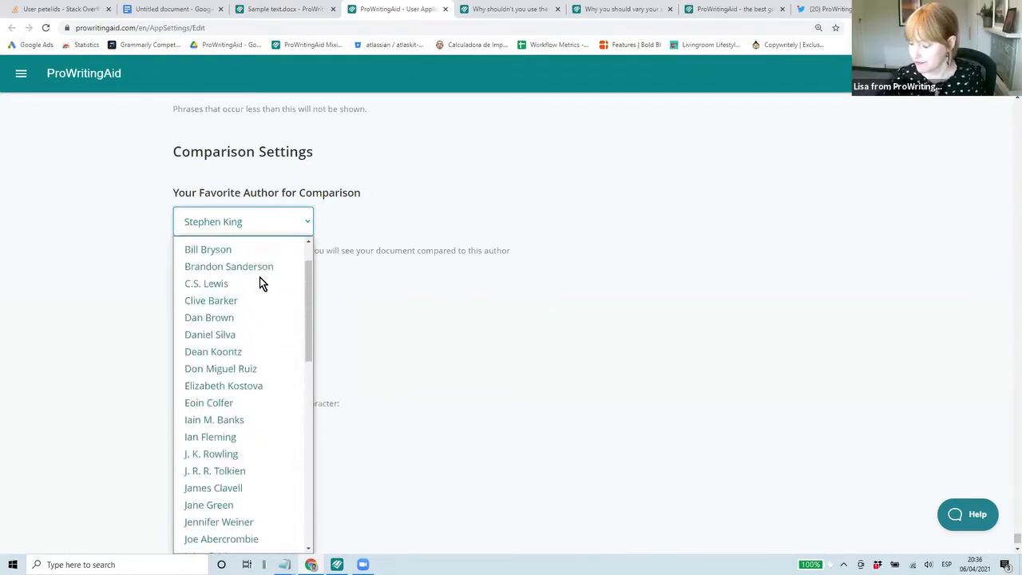
{"action": "scroll", "coordinate": [260, 277], "scroll_direction": "down", "scroll_amount": 3}
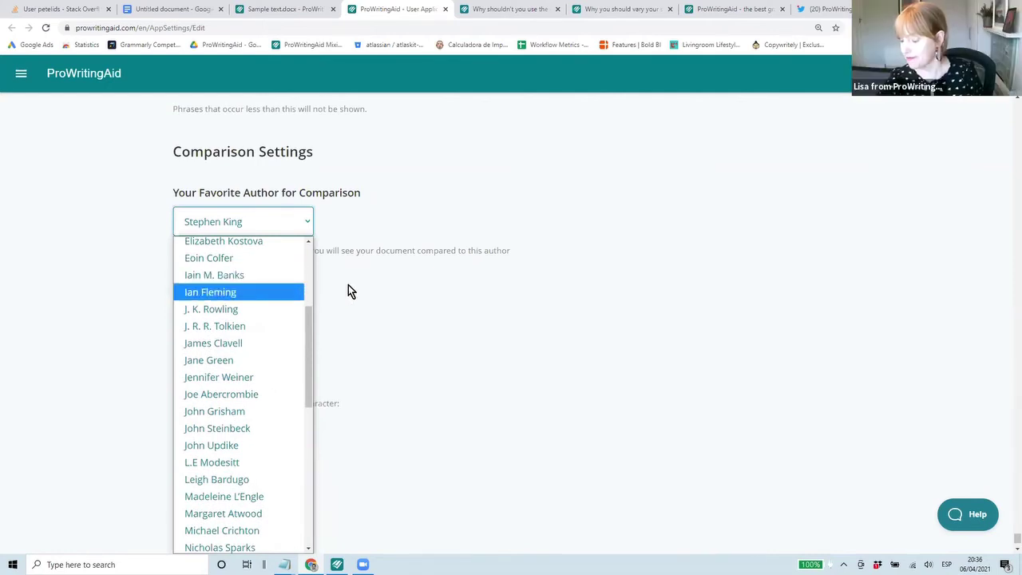
Look through the favorite author list in the Comparison Settings again and close it without changing the selection.
{"action": "scroll", "coordinate": [348, 285], "scroll_direction": "down", "scroll_amount": 1}
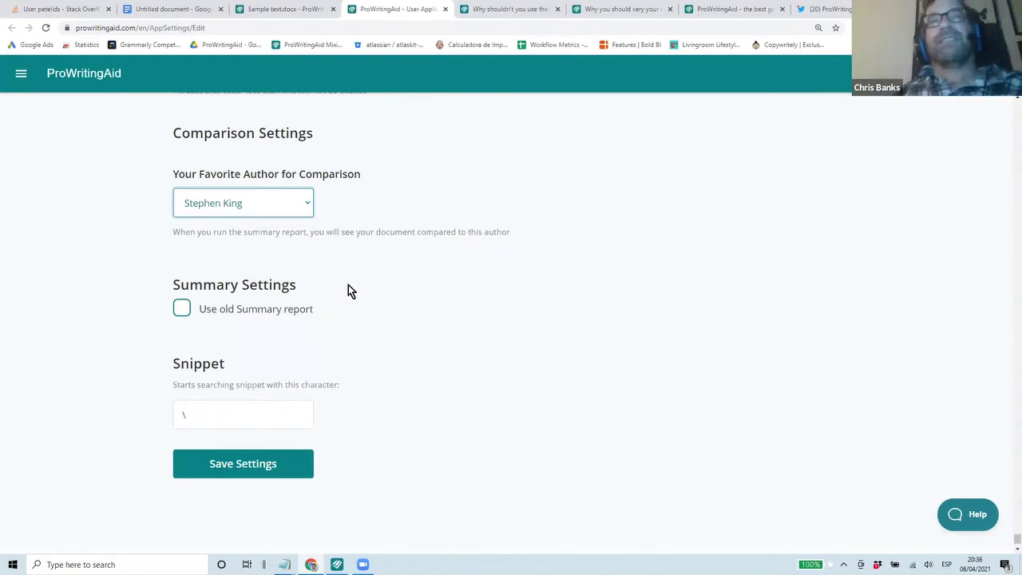
{"action": "left_click", "coordinate": [291, 202]}
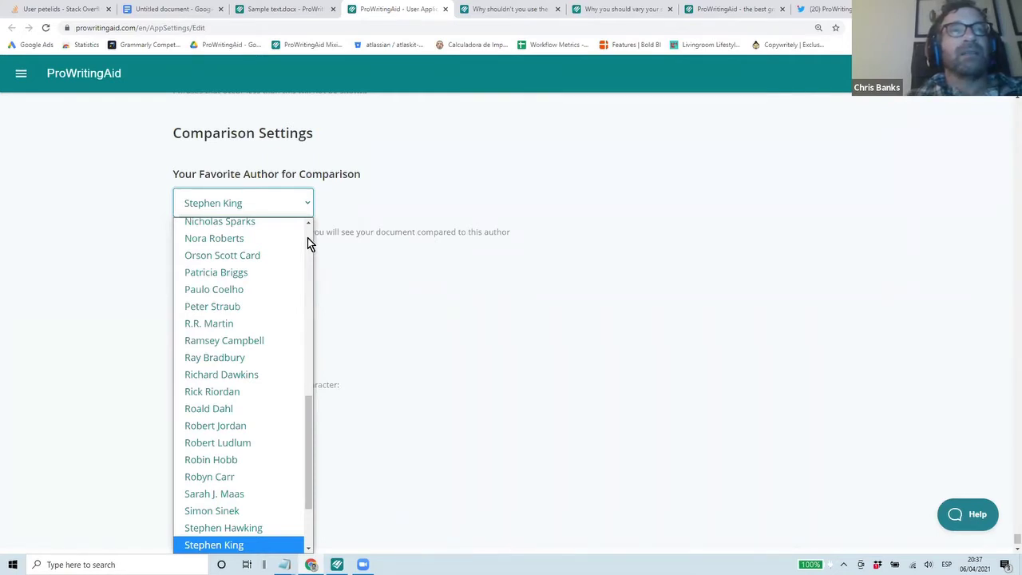
{"action": "right_click", "coordinate": [400, 305]}
{"action": "left_click", "coordinate": [368, 275]}
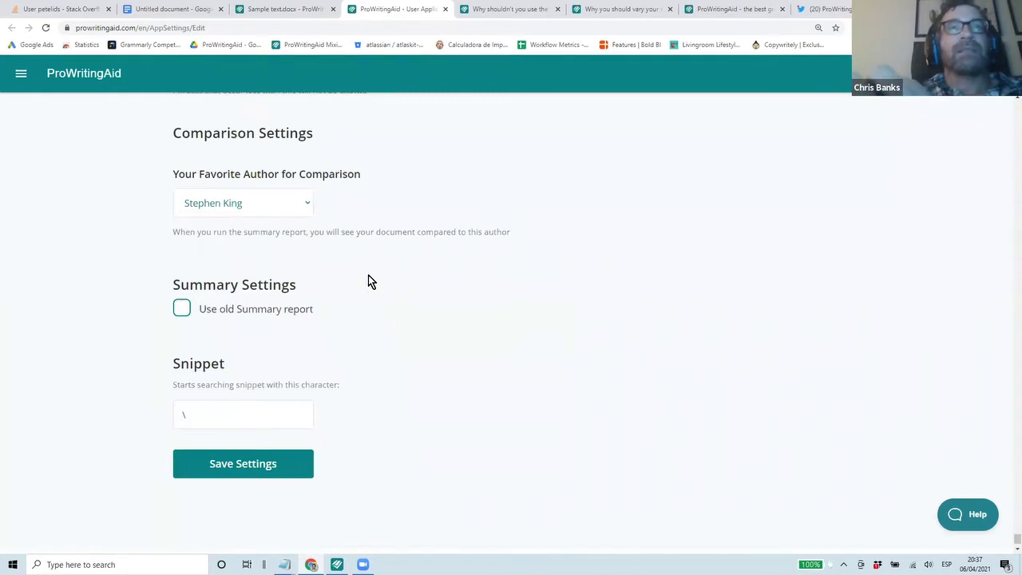
Return to the sample text in the web editor and show the available reports.
{"action": "left_click", "coordinate": [277, 11]}
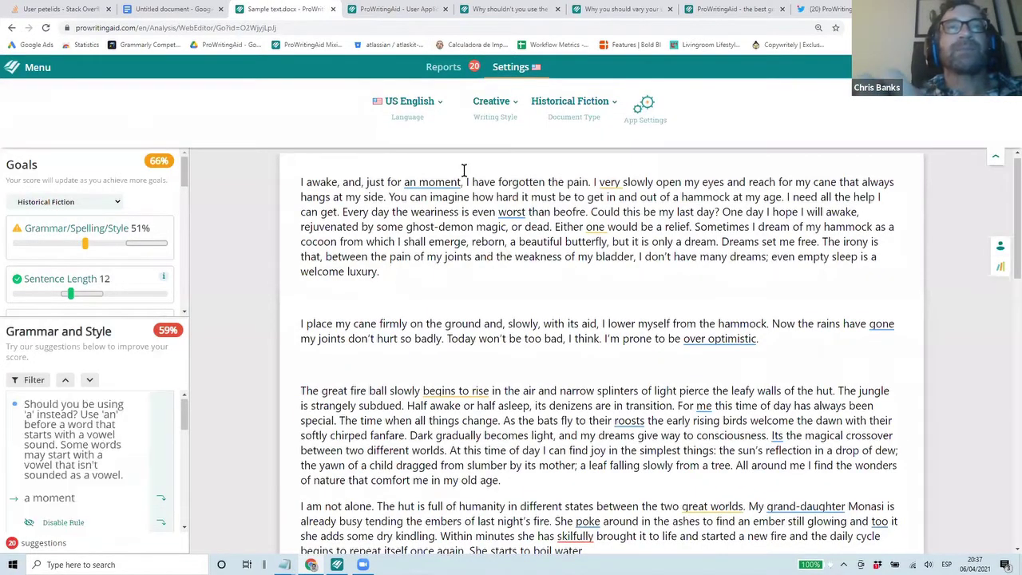
{"action": "left_click", "coordinate": [449, 68]}
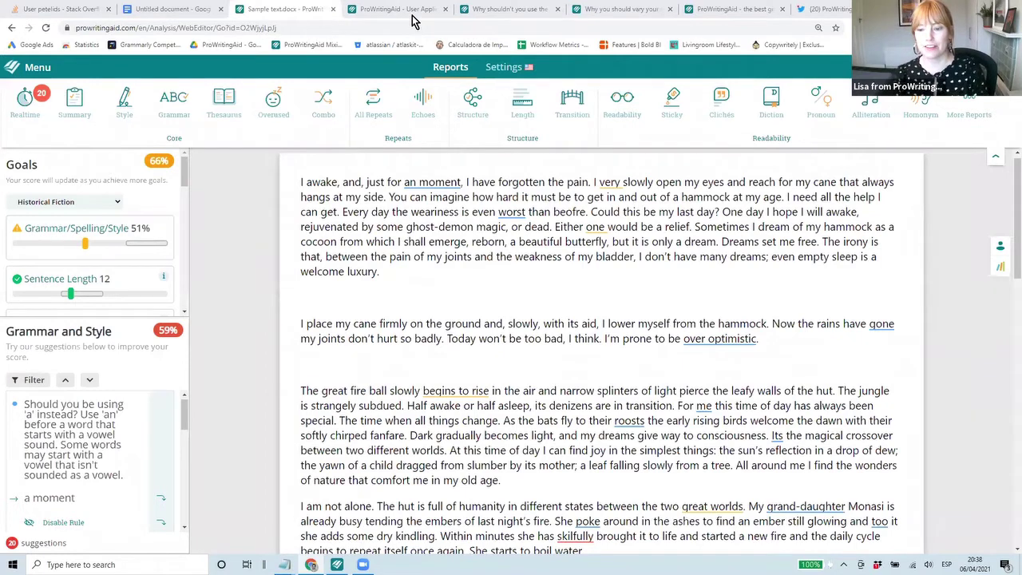
{"action": "left_click", "coordinate": [328, 256]}
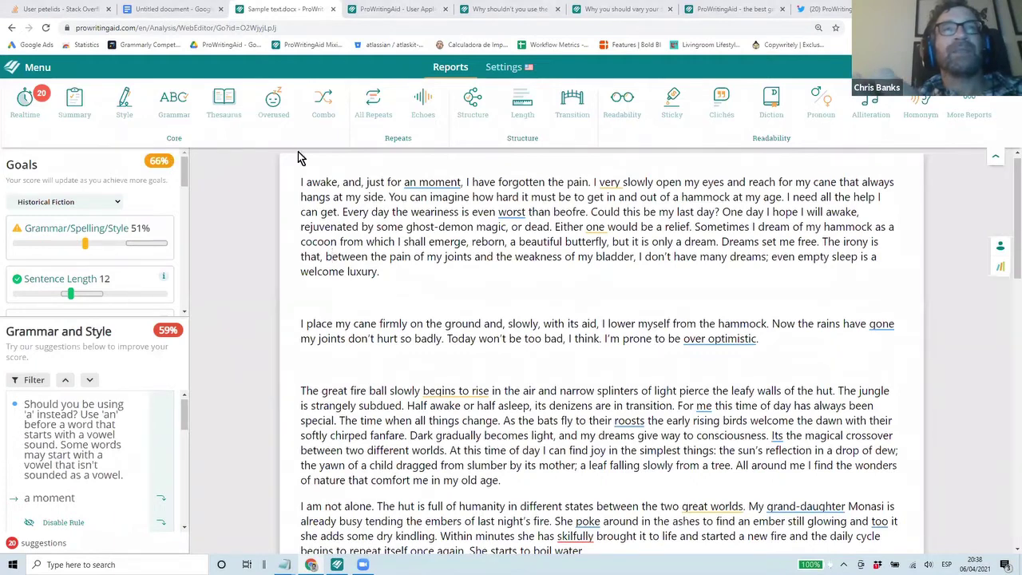
{"action": "left_click", "coordinate": [423, 181]}
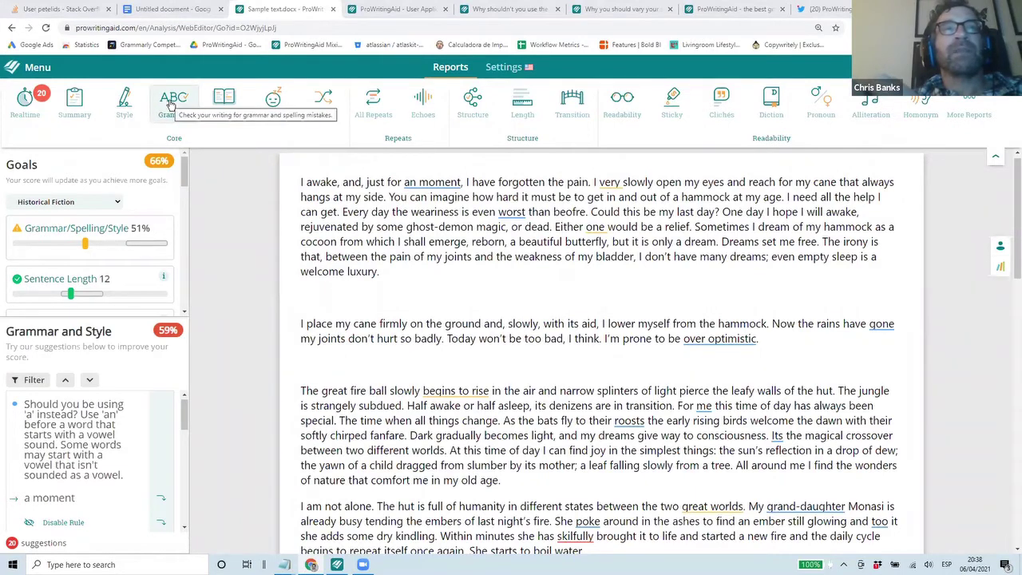
Run the Grammar report on the sample text and view its suggestion for "an moment".
{"action": "left_click", "coordinate": [170, 105]}
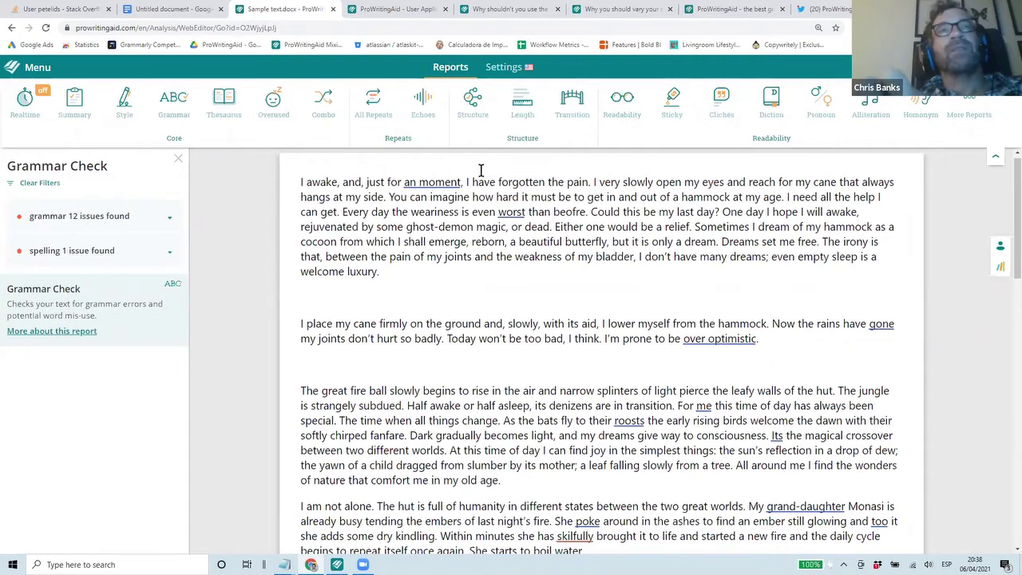
{"action": "left_click", "coordinate": [357, 207]}
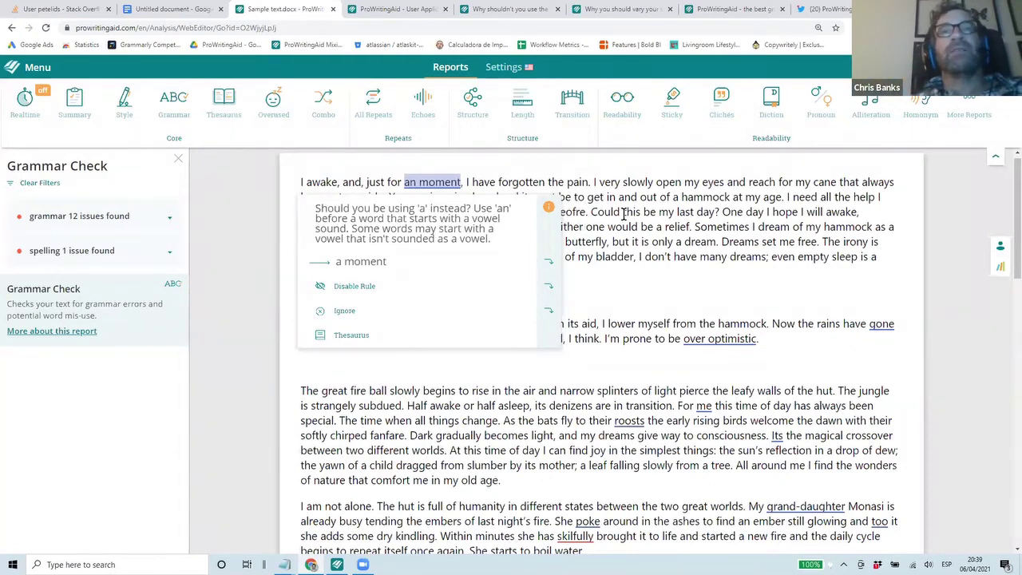
{"action": "left_click", "coordinate": [673, 196]}
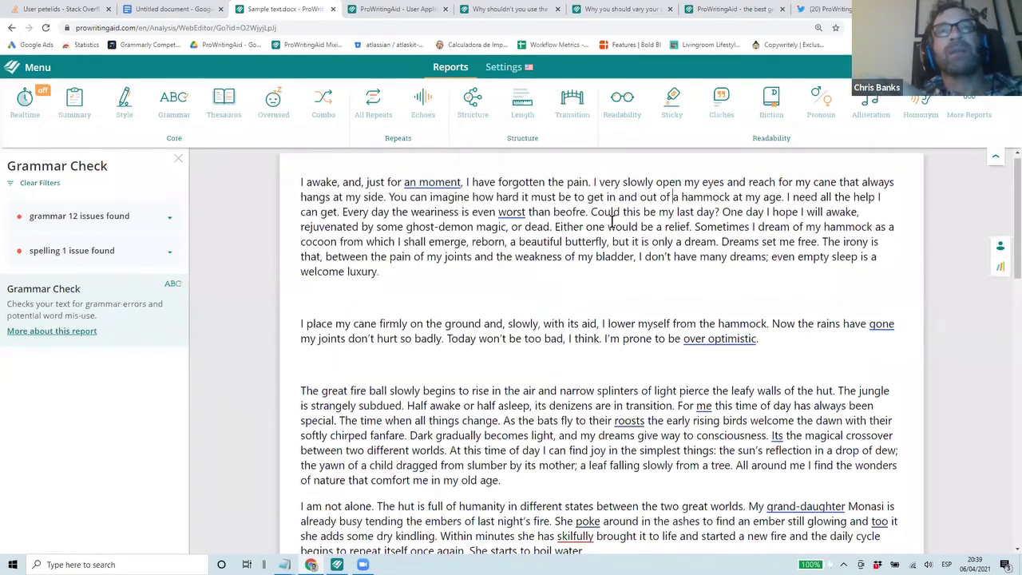
Accept the grammar suggestion that replaces "an moment" with "a moment" in the first sentence.
{"action": "scroll", "coordinate": [611, 222], "scroll_direction": "down", "scroll_amount": 3}
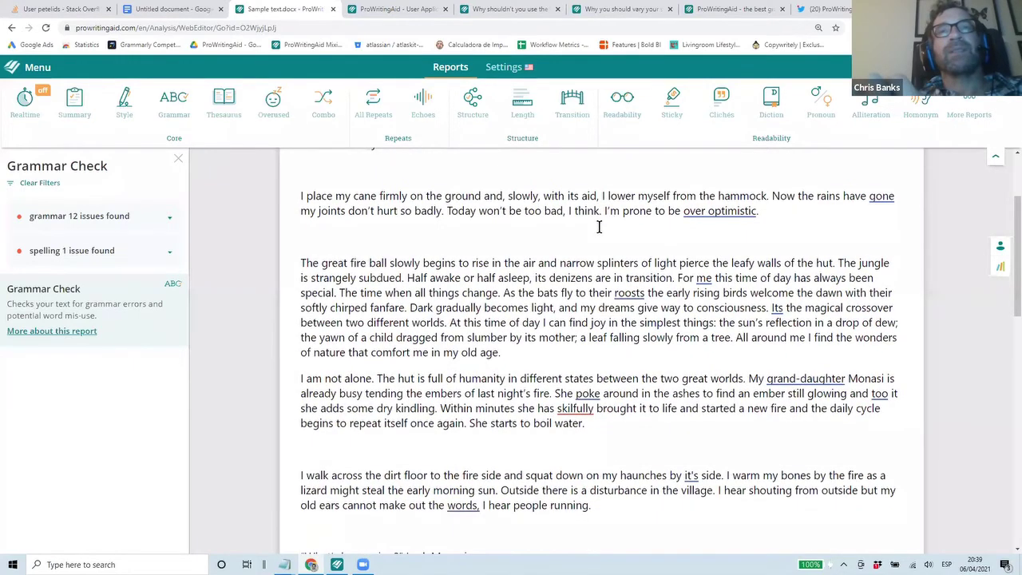
{"action": "scroll", "coordinate": [598, 227], "scroll_direction": "up", "scroll_amount": 3}
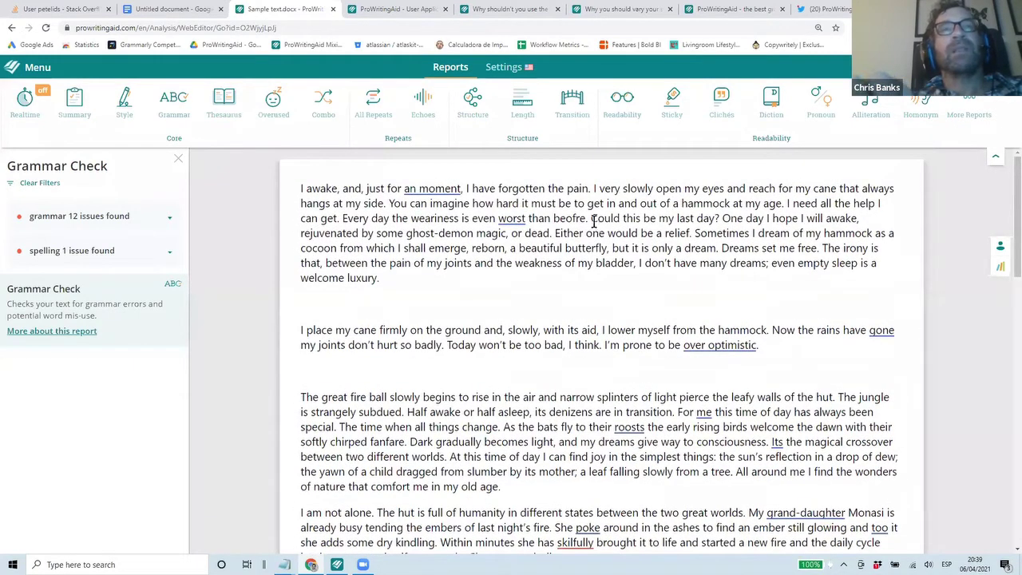
{"action": "left_click", "coordinate": [436, 187]}
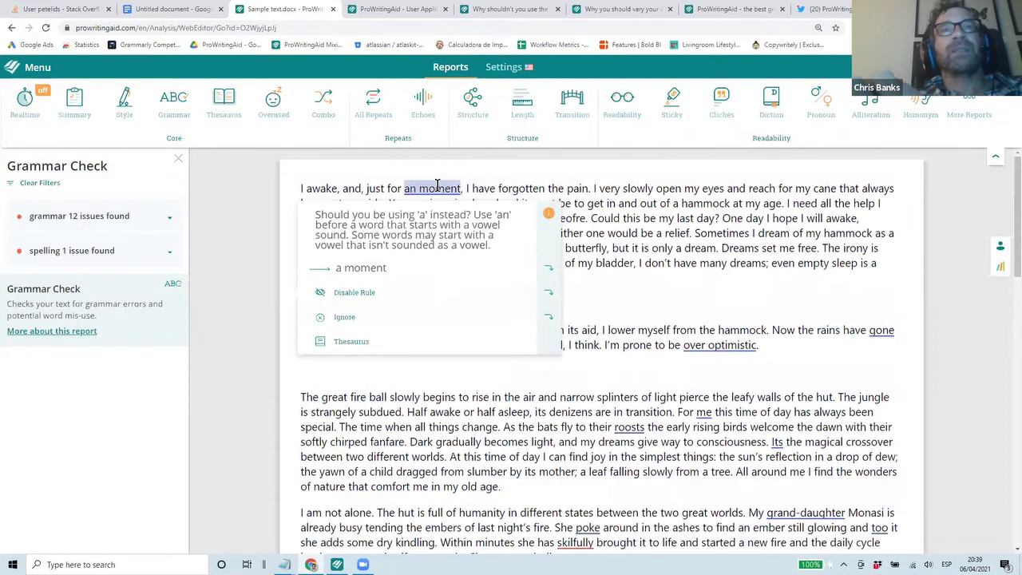
{"action": "left_click", "coordinate": [416, 269]}
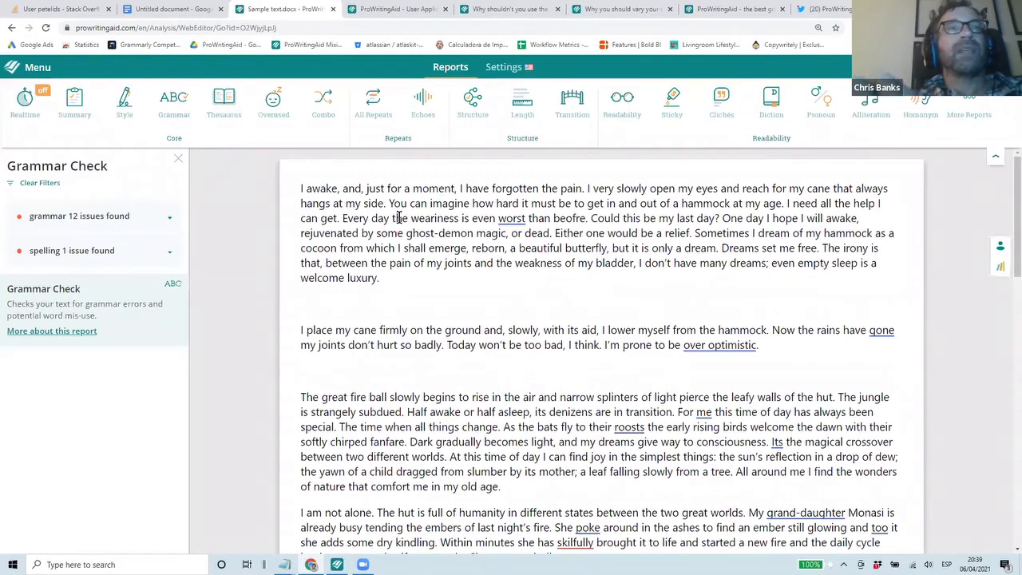
View the suggestion for "worst" and its explanation of "worse" versus "worst", and close both.
{"action": "left_click", "coordinate": [519, 218]}
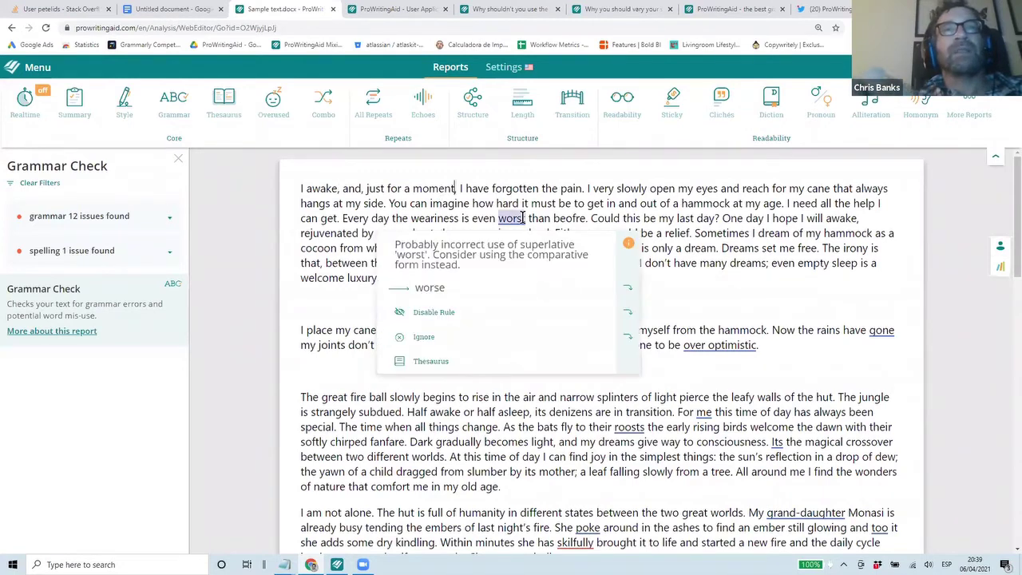
{"action": "left_click", "coordinate": [626, 248]}
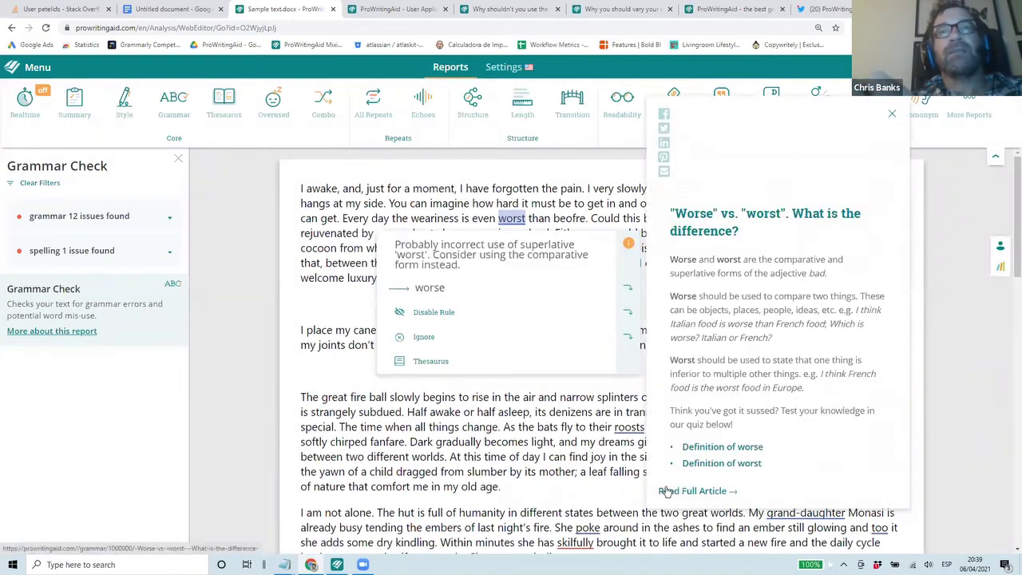
{"action": "left_click", "coordinate": [639, 426]}
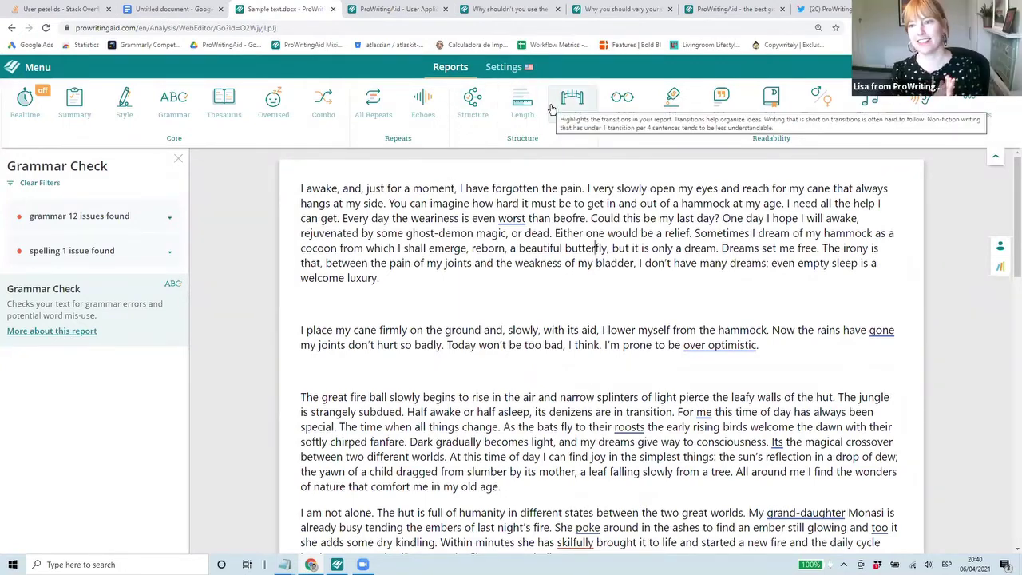
Run the Sticky Sentences report on the sample text.
{"action": "left_click", "coordinate": [673, 107]}
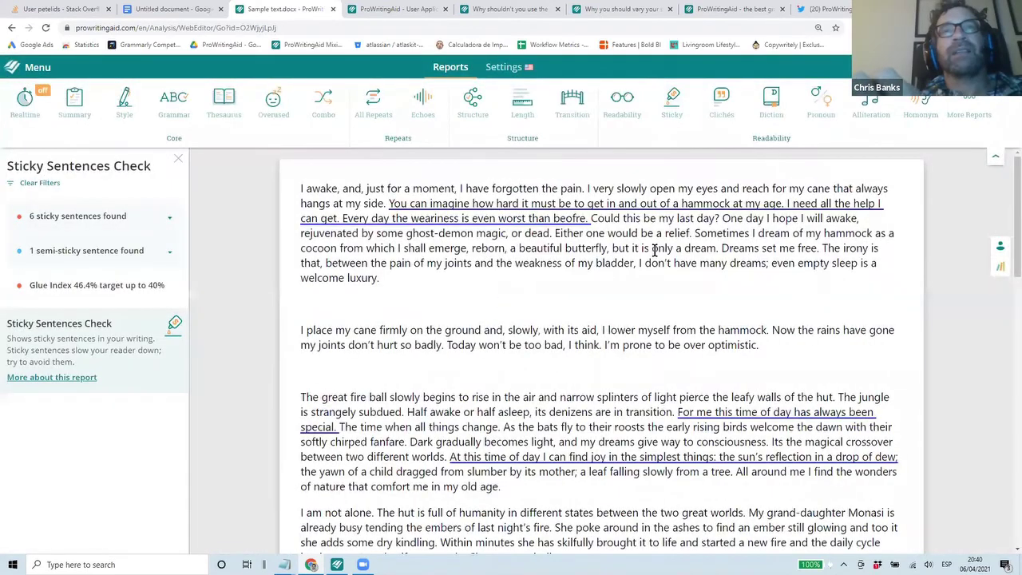
{"action": "mouse_move", "coordinate": [656, 204]}
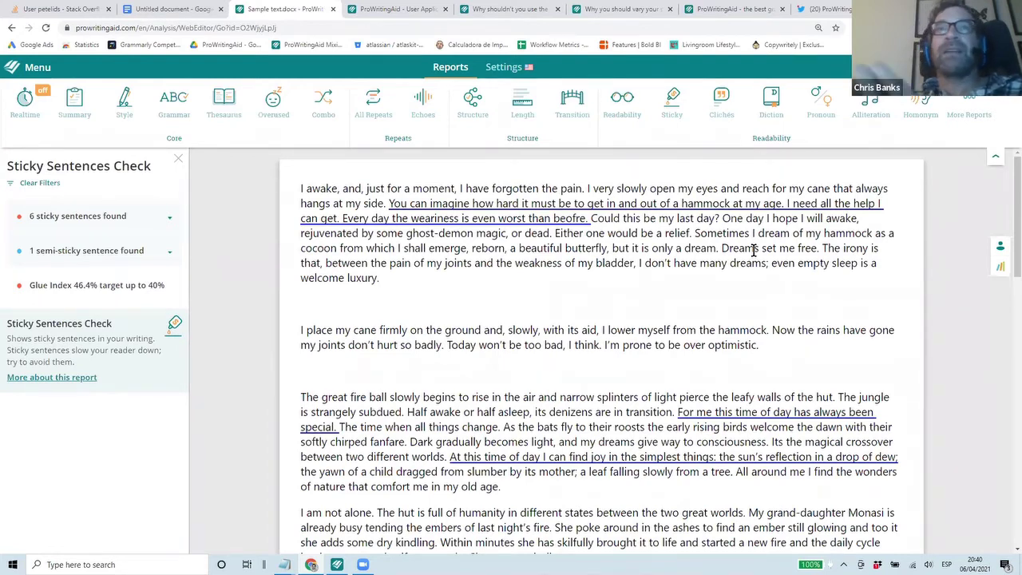
Delete "You can imagine how hard" from the start of the sticky hammock sentence in the first paragraph.
{"action": "left_click", "coordinate": [672, 205]}
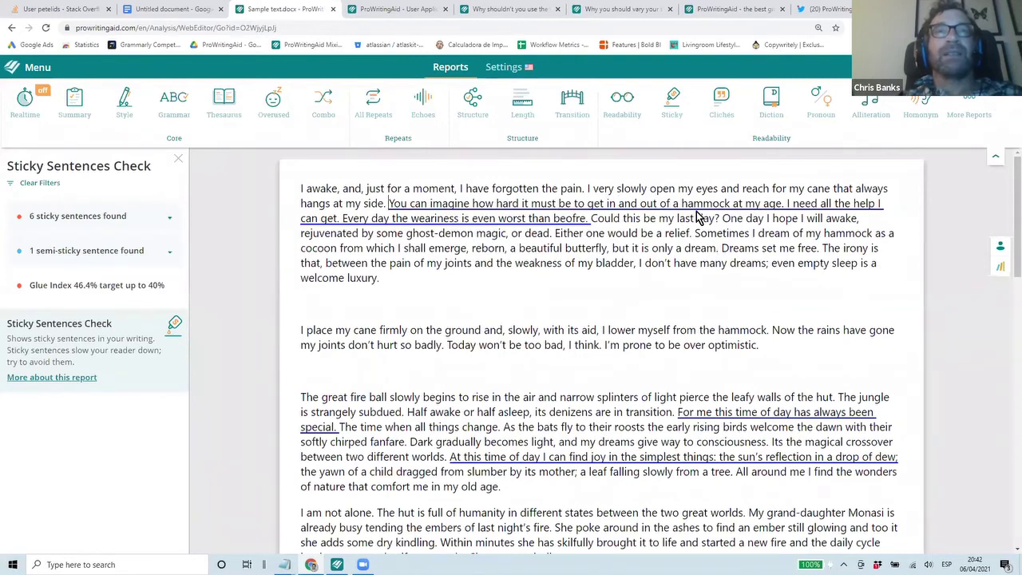
{"action": "key", "text": "ctrl+shift+Right"}
{"action": "key", "text": "ctrl+shift+Right"}
{"action": "key", "text": "ctrl+shift+Right"}
{"action": "key", "text": "ctrl+shift+Right"}
{"action": "key", "text": "ctrl+shift+Right"}
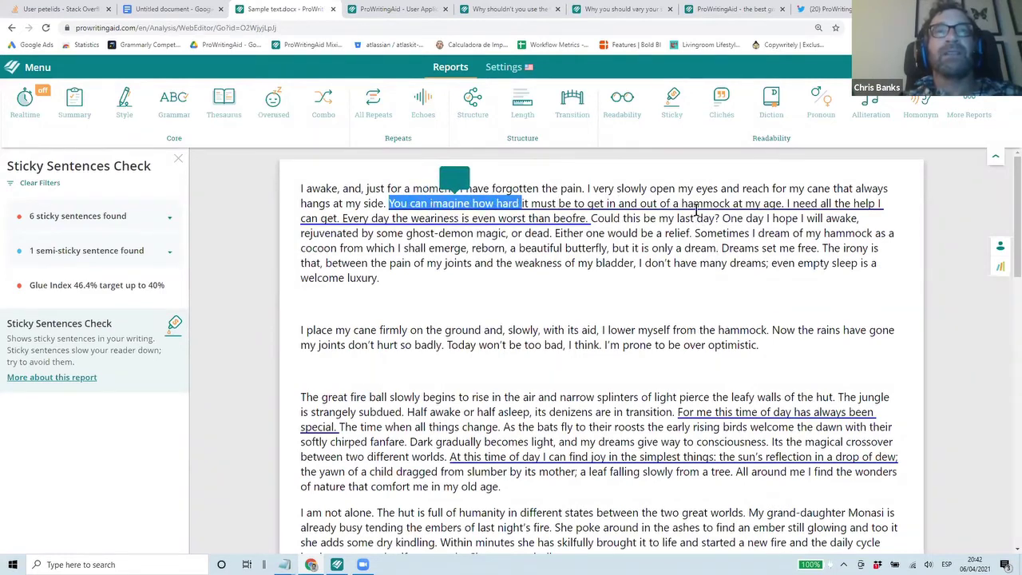
{"action": "key", "text": "BackSpace"}
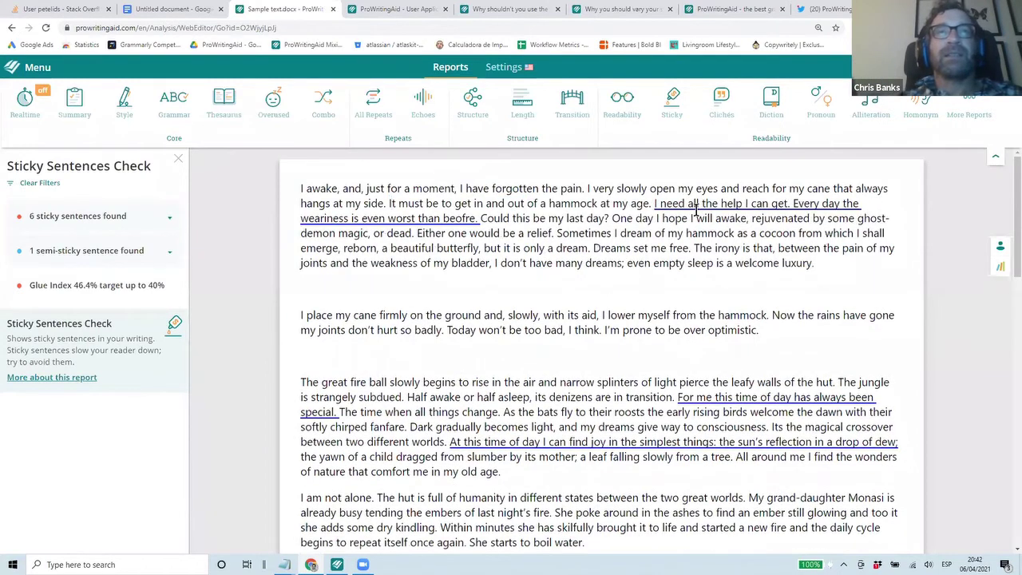
Shorten "It must be" to "It's" at the start of the hammock sentence.
{"action": "key", "text": "ctrl+Right"}
{"action": "key", "text": "ctrl+shift+Right"}
{"action": "key", "text": "ctrl+shift+Right"}
{"action": "key", "text": "ctrl+shift+Right"}
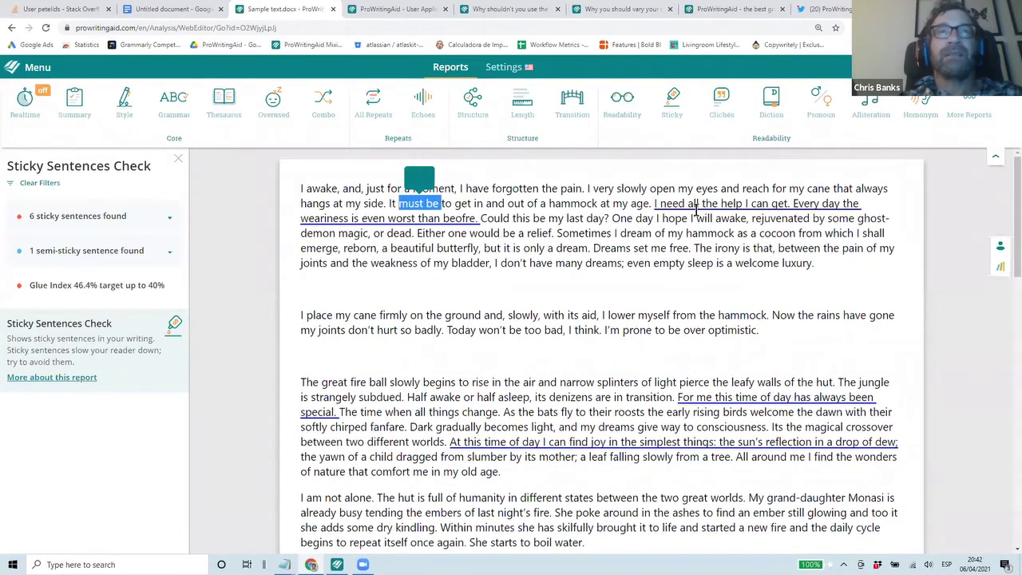
{"action": "key", "text": "shift+Left"}
{"action": "key", "text": "shift+Left"}
{"action": "key", "text": "BackSpace"}
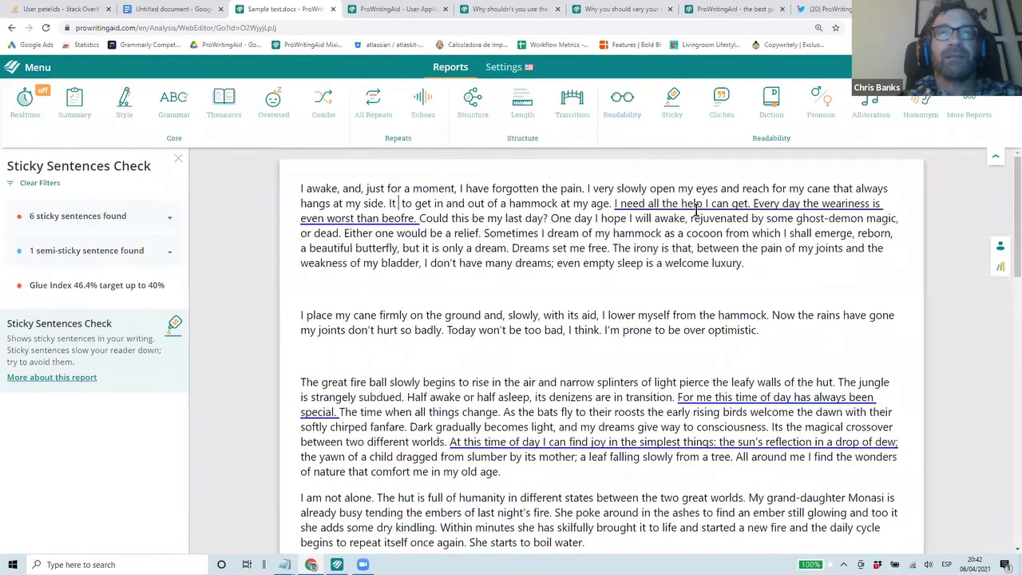
{"action": "key", "text": "BackSpace"}
{"action": "type", "text": "'s"}
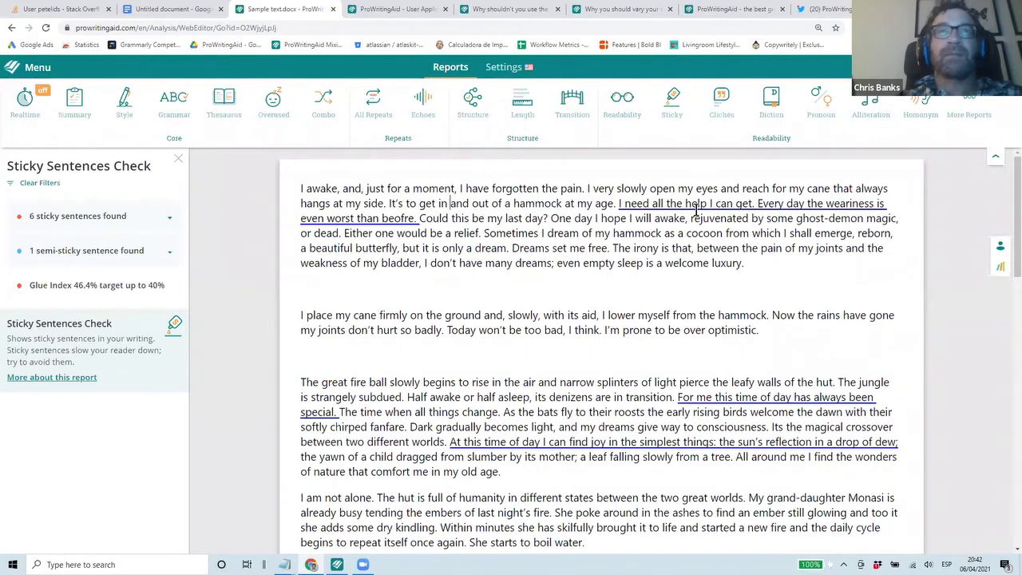
Remove "in and" from the hammock sentence so it reads "to get out of a hammock".
{"action": "key", "text": "ctrl+shift+Right"}
{"action": "key", "text": "ctrl+shift+Right"}
{"action": "key", "text": "BackSpace"}
{"action": "key", "text": "ctrl+Right"}
{"action": "key", "text": "ctrl+Right"}
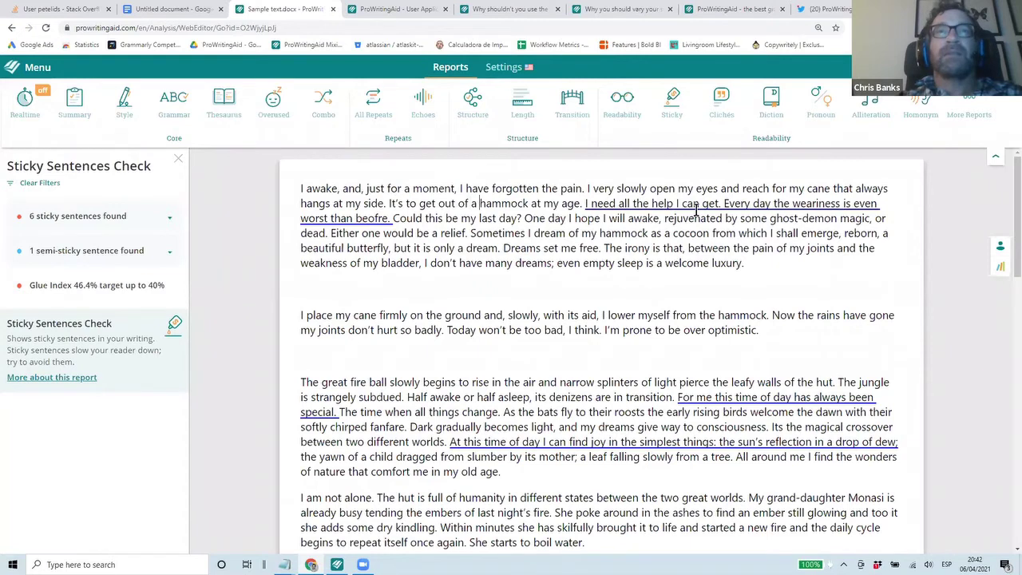
Select the whole shortened hammock sentence to review it, and clear the selection.
{"action": "key", "text": "ctrl+shift+Left"}
{"action": "key", "text": "ctrl+shift+Left"}
{"action": "key", "text": "ctrl+shift+Left"}
{"action": "key", "text": "ctrl+shift+Left"}
{"action": "key", "text": "ctrl+shift+Left"}
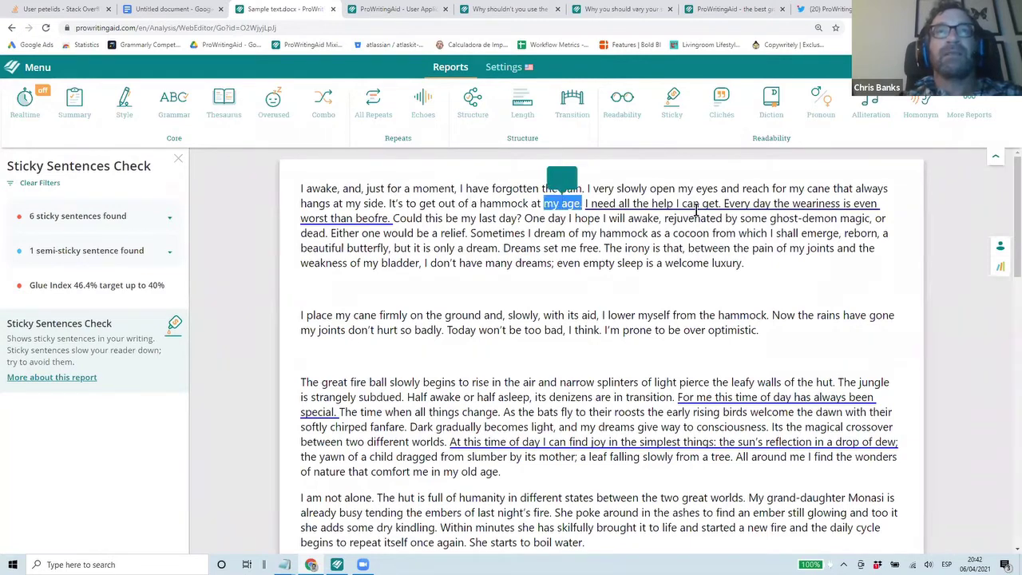
{"action": "key", "text": "ctrl+shift+Left"}
{"action": "key", "text": "ctrl+shift+Left"}
{"action": "key", "text": "ctrl+shift+Left"}
{"action": "key", "text": "ctrl+shift+Left"}
{"action": "key", "text": "ctrl+shift+Left"}
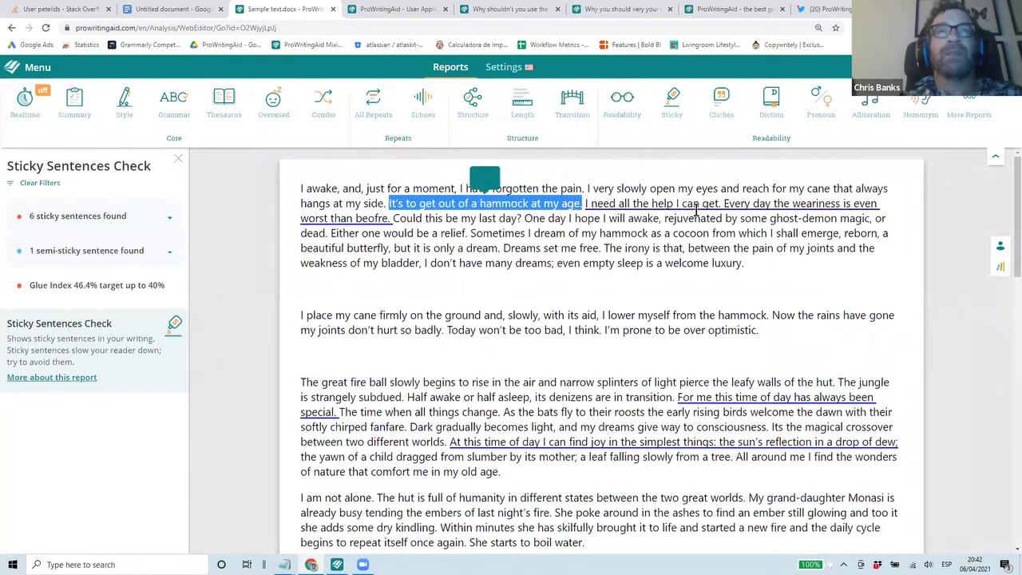
{"action": "mouse_move", "coordinate": [696, 209]}
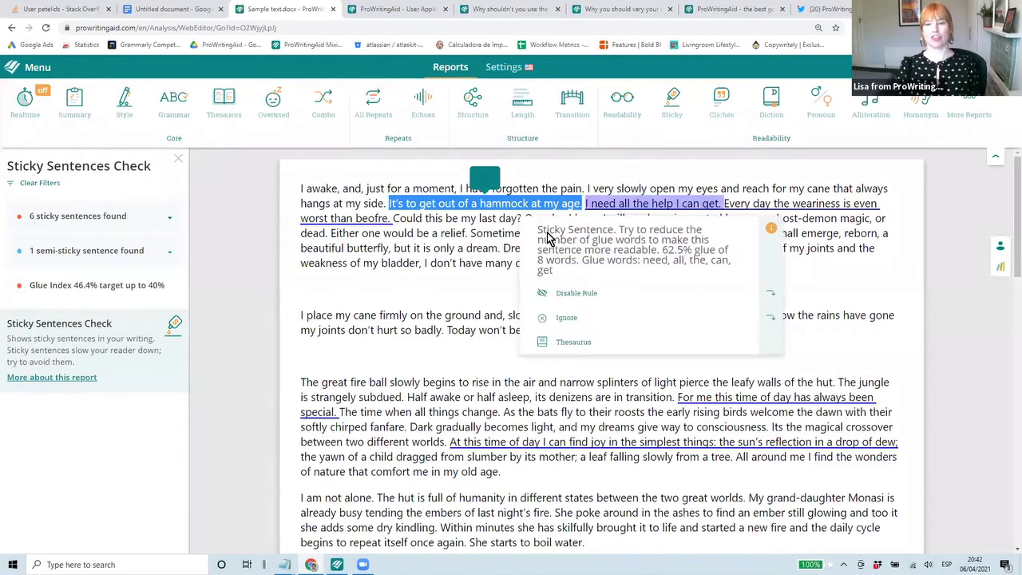
{"action": "left_click", "coordinate": [501, 224]}
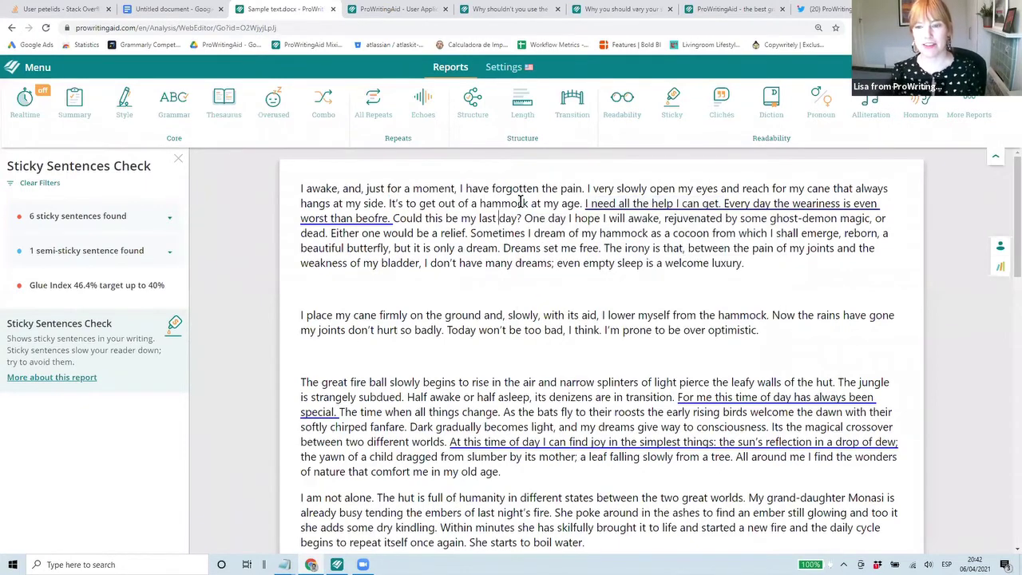
Insert "a struggle" after "It's" in the hammock sentence.
{"action": "type", "text": "hard"}
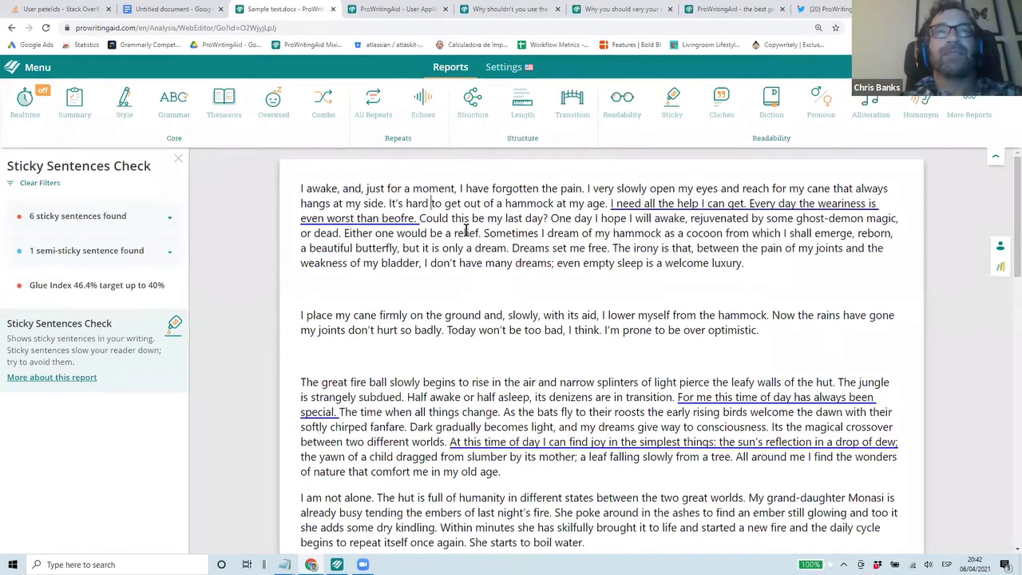
{"action": "key", "text": "ctrl+shift+Left"}
{"action": "type", "text": "struggle"}
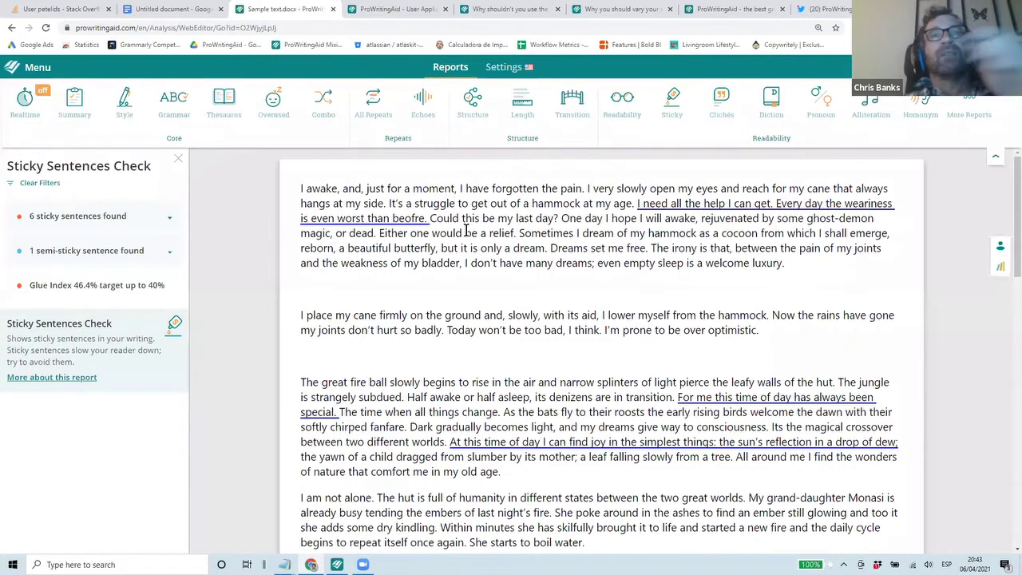
Replace "It's a" with "I" so the sentence reads "I struggle to get out of a hammock at my age.".
{"action": "key", "text": "ctrl+Left"}
{"action": "key", "text": "ctrl+Left"}
{"action": "key", "text": "ctrl+Left"}
{"action": "key", "text": "ctrl+shift+Right"}
{"action": "key", "text": "ctrl+shift+Right"}
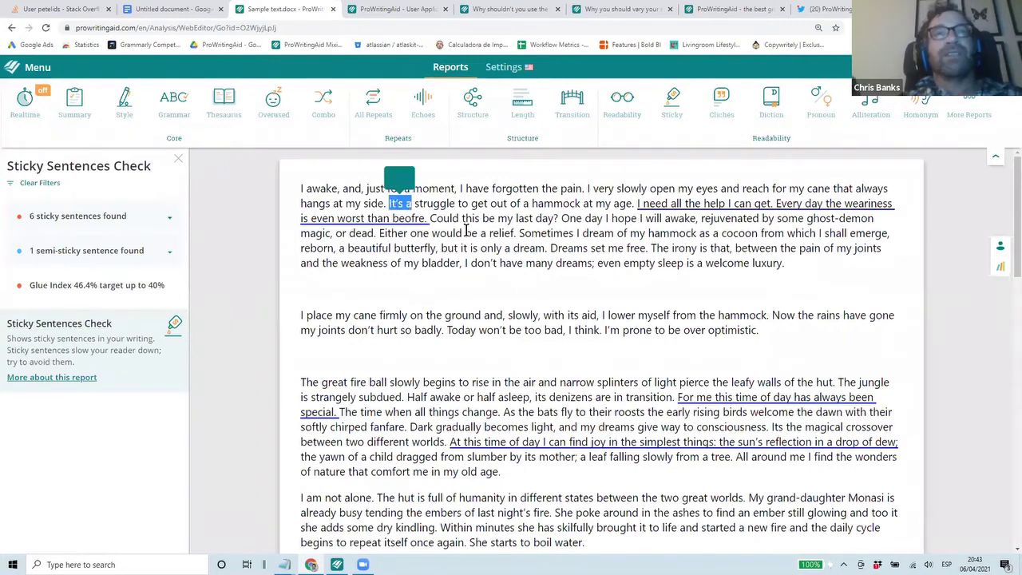
{"action": "type", "text": "I"}
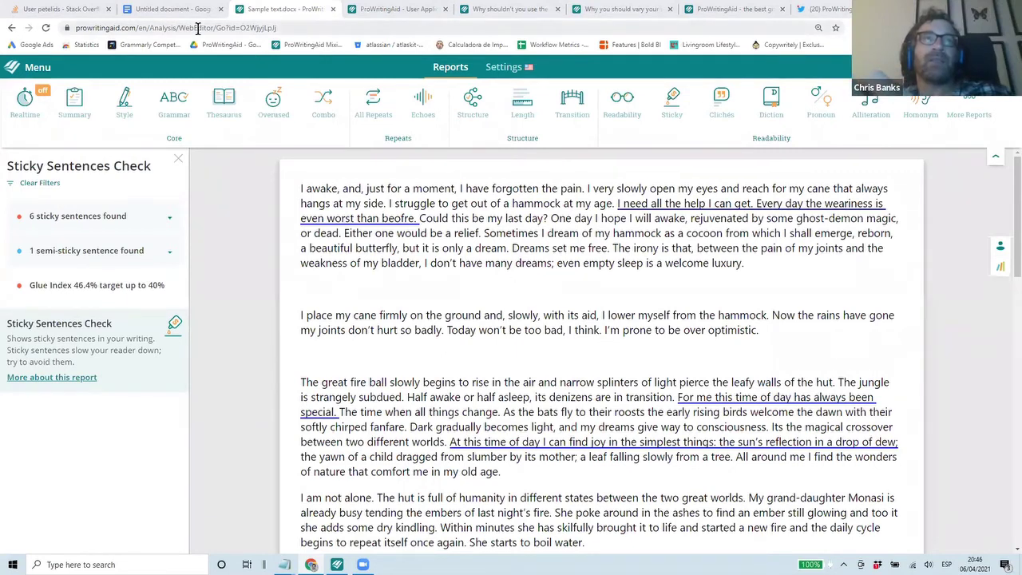
Switch to the Google Docs document and inspect the ProWritingAid suggestions for "an moment" and "Every day" in the first paragraph.
{"action": "left_click", "coordinate": [166, 10]}
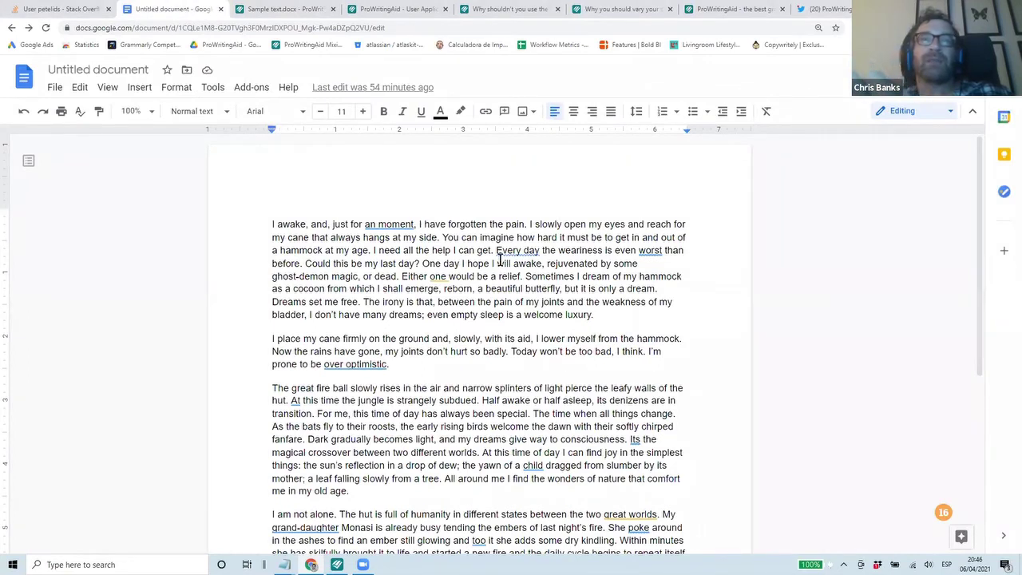
{"action": "left_click", "coordinate": [391, 222]}
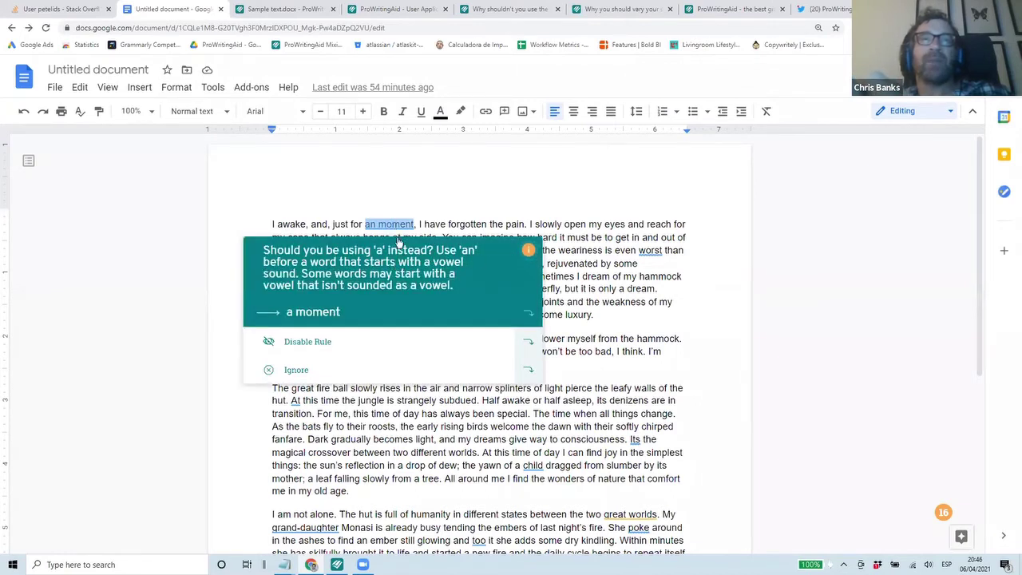
{"action": "left_click", "coordinate": [434, 222]}
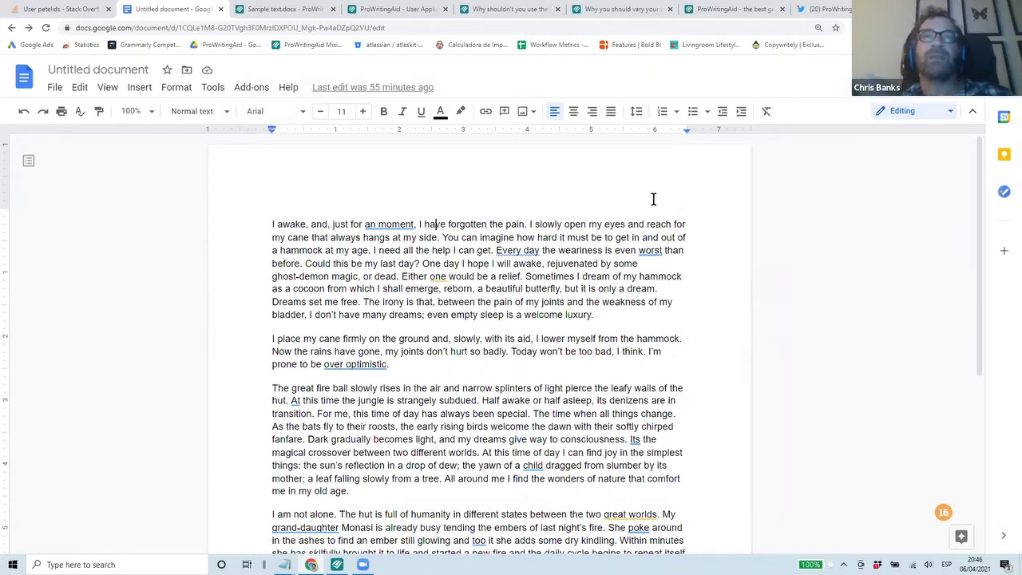
{"action": "left_click", "coordinate": [517, 250]}
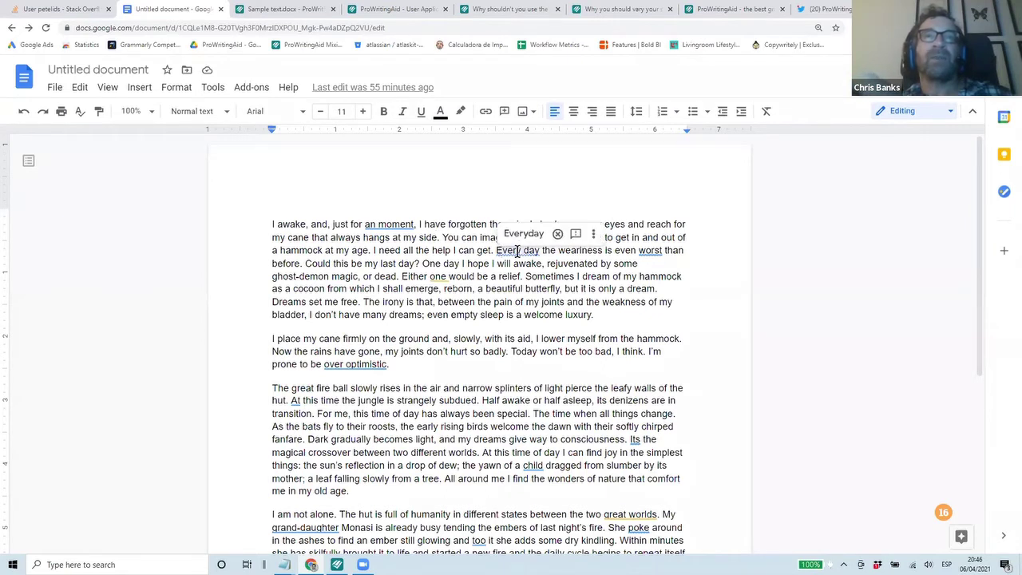
{"action": "left_click", "coordinate": [543, 252]}
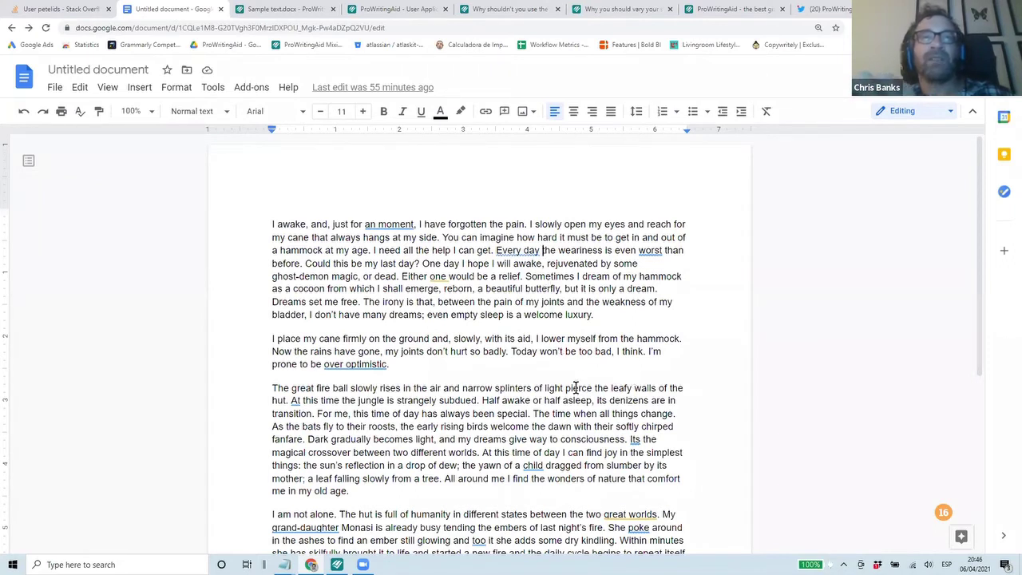
{"action": "left_click", "coordinate": [415, 250]}
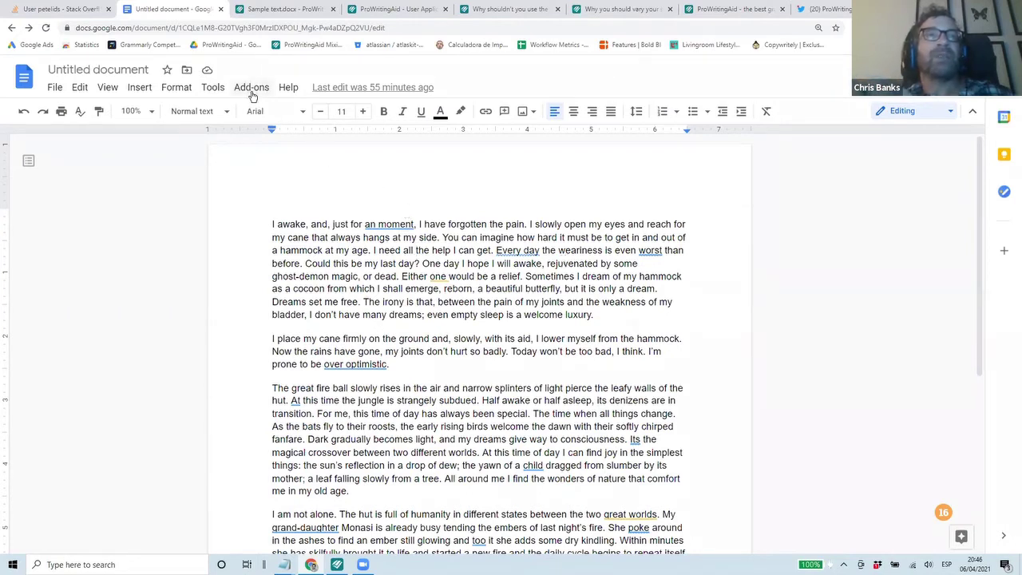
View the document in the ProWritingAid add-on's Improve Document editor, and close it without applying changes.
{"action": "left_click", "coordinate": [251, 90]}
{"action": "mouse_move", "coordinate": [281, 143]}
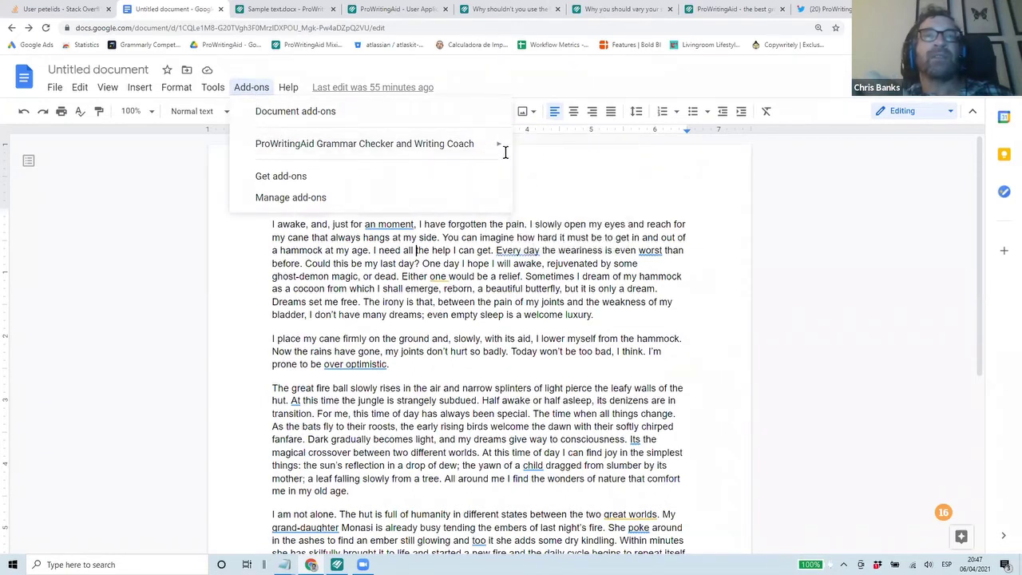
{"action": "mouse_move", "coordinate": [497, 148]}
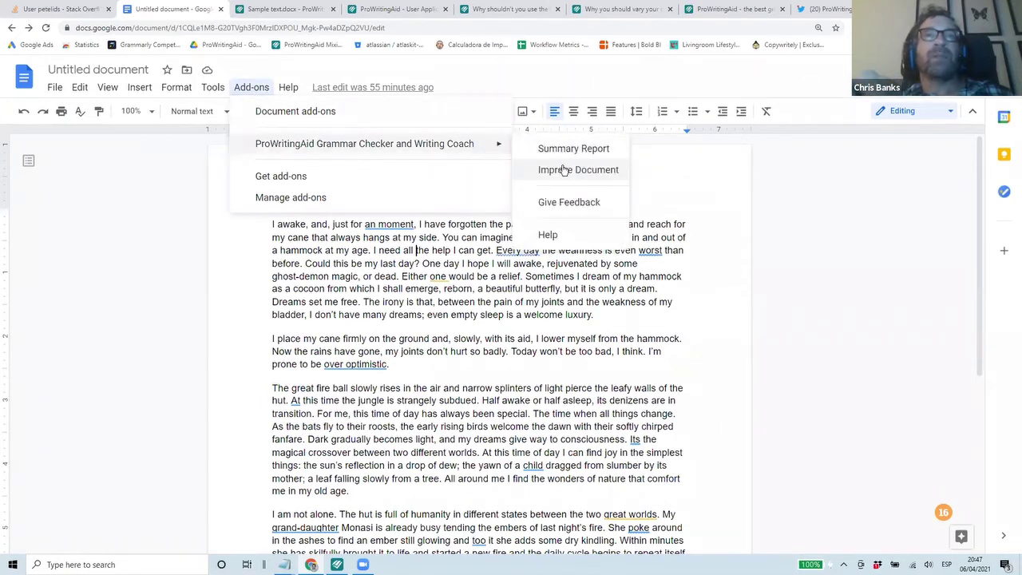
{"action": "left_click", "coordinate": [563, 169]}
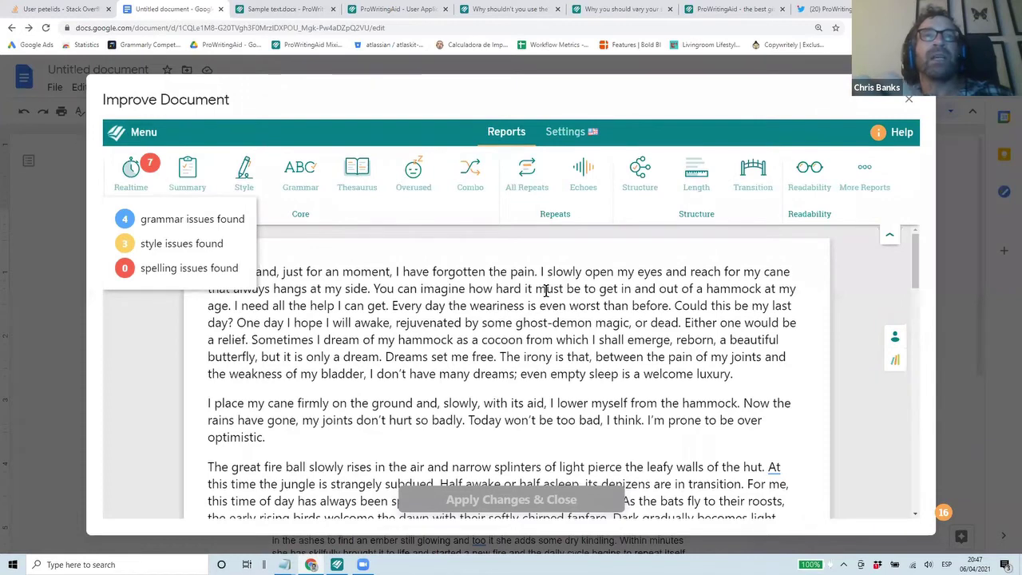
{"action": "left_click", "coordinate": [909, 102]}
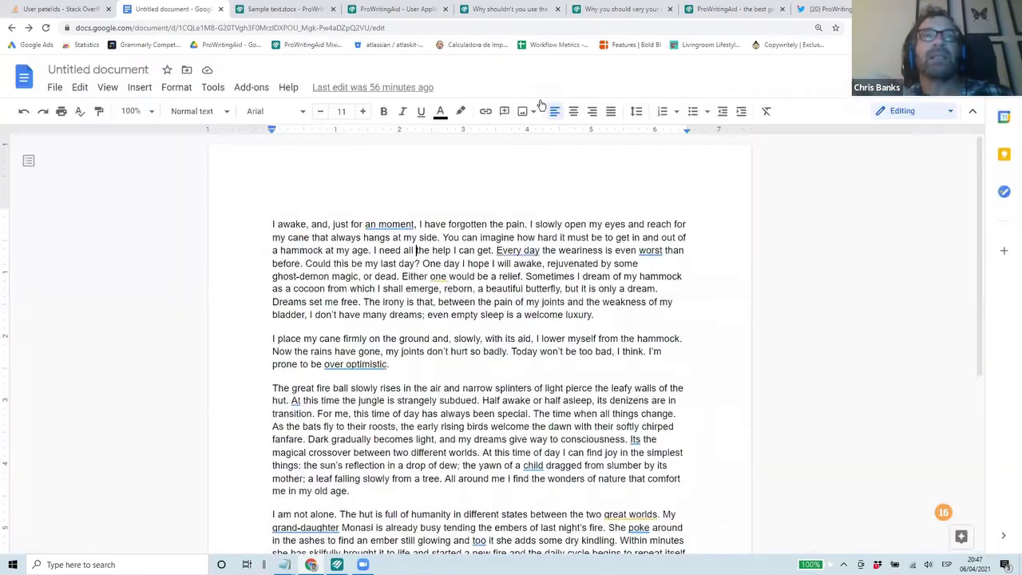
Search the Google Workspace Marketplace for the "ProWritingAid Grammar Checker and Writing Coach" add-on, and close the marketplace.
{"action": "left_click", "coordinate": [262, 88]}
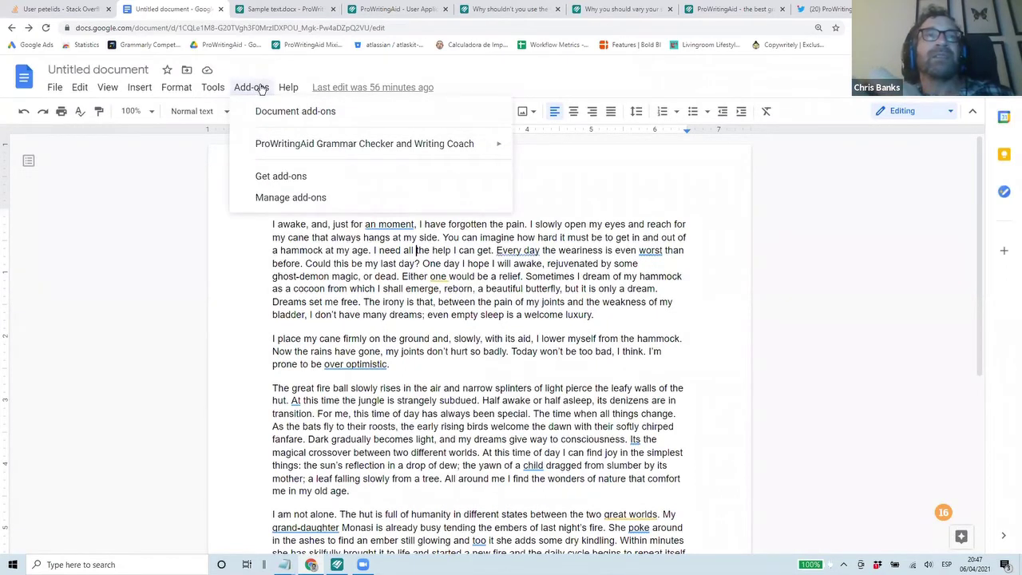
{"action": "left_click", "coordinate": [274, 175]}
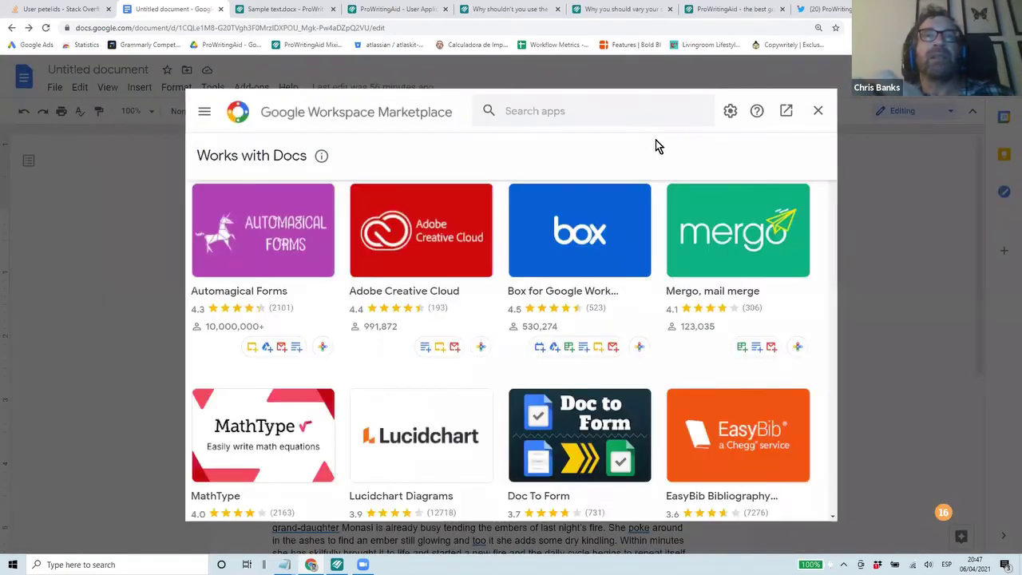
{"action": "left_click", "coordinate": [593, 111]}
{"action": "type", "text": "prow"}
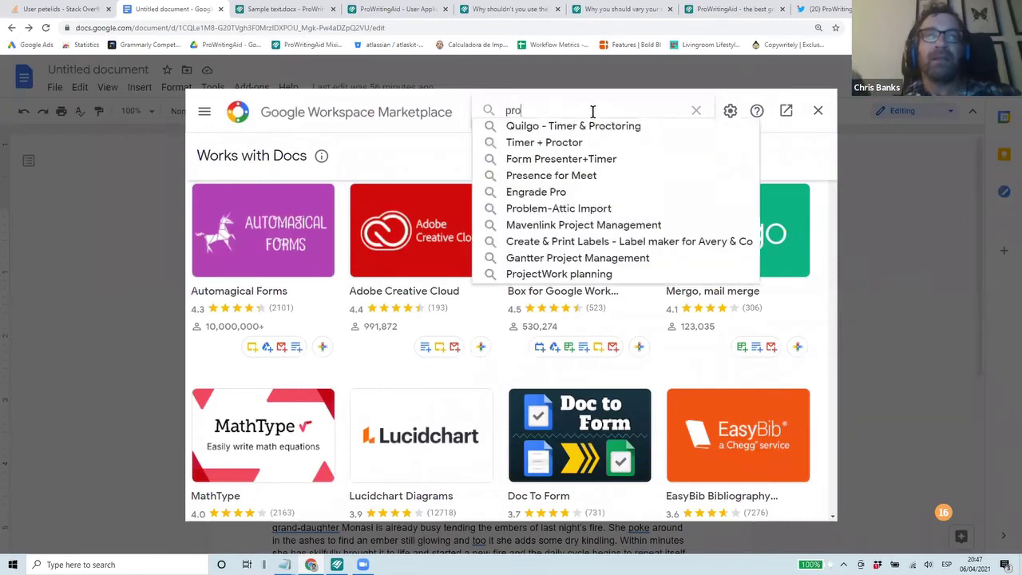
{"action": "key", "text": "Down"}
{"action": "key", "text": "Return"}
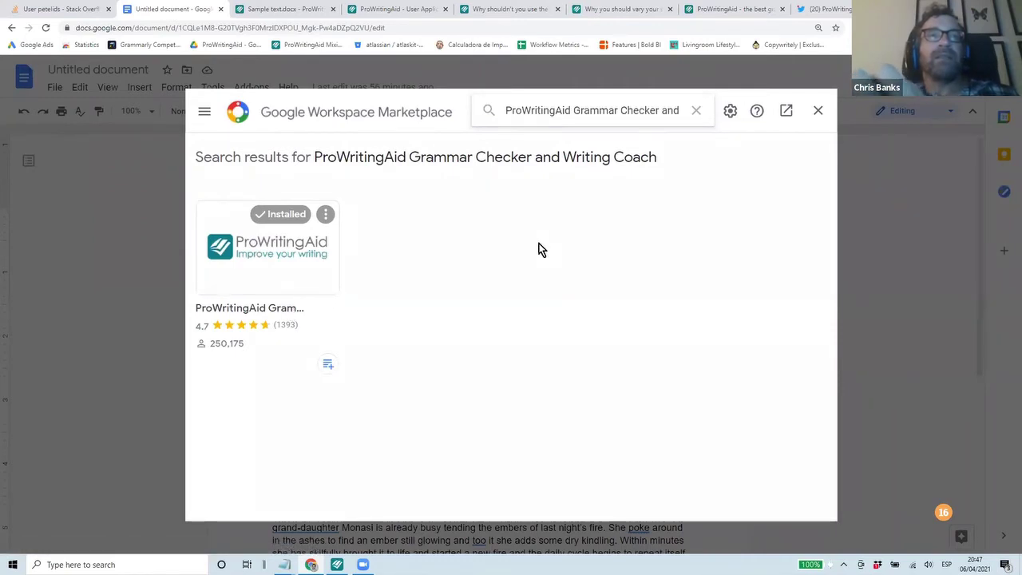
{"action": "left_click", "coordinate": [819, 114]}
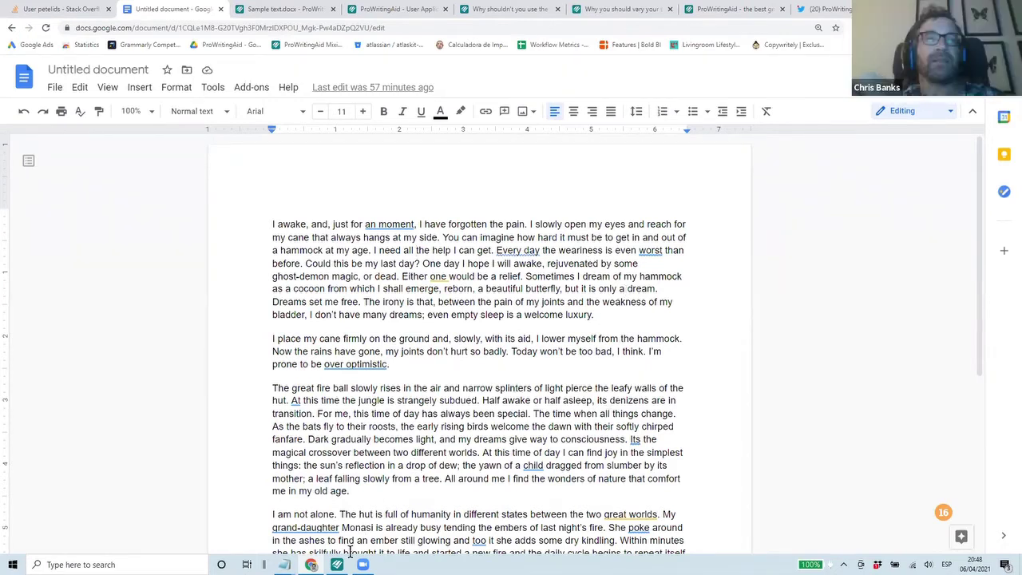
Switch to the ProWritingAid desktop app in a smaller window, expand the Getting started folder and open "When to use ProWritingAid?".
{"action": "mouse_move", "coordinate": [337, 562]}
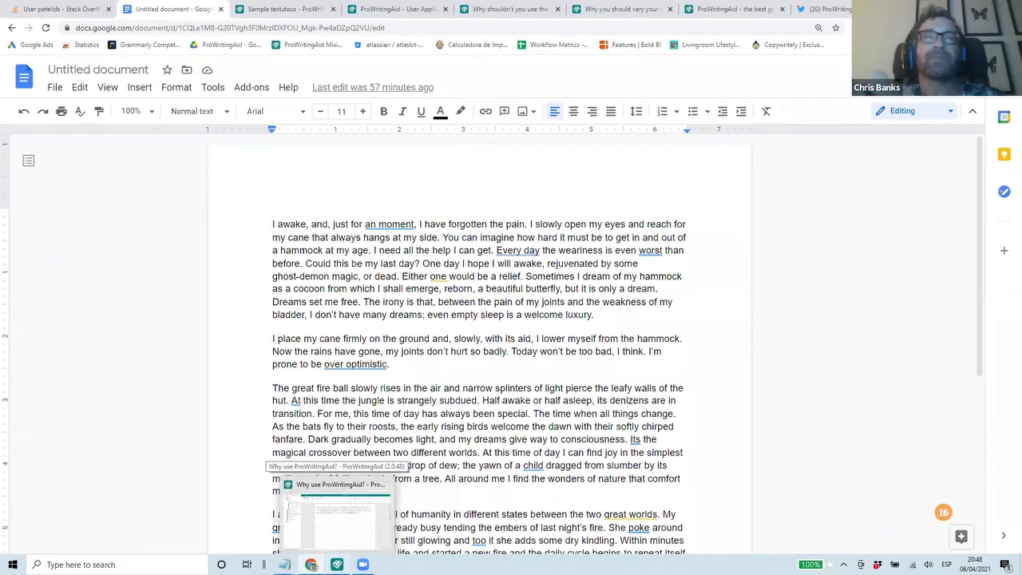
{"action": "left_click", "coordinate": [343, 542]}
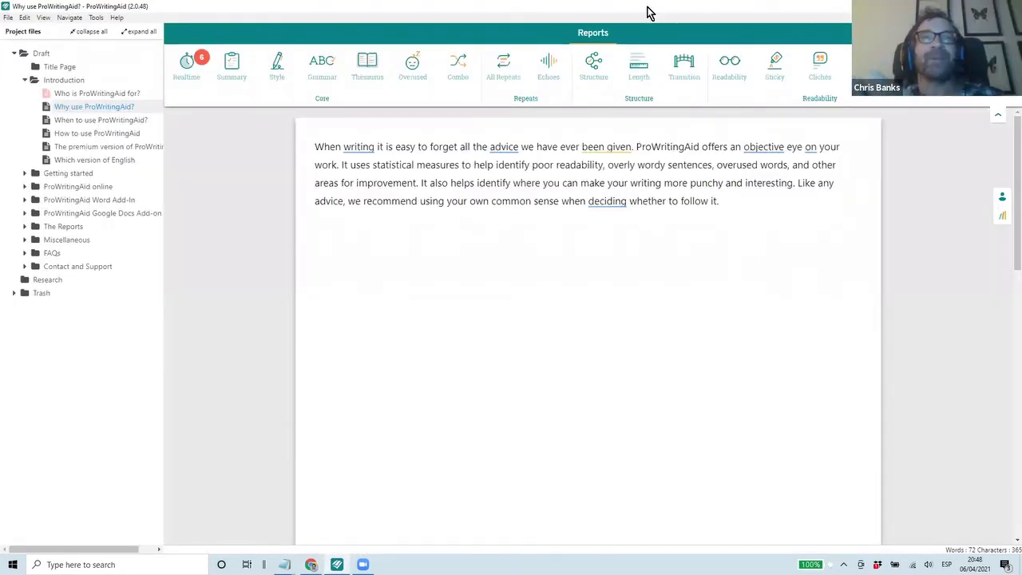
{"action": "left_click_drag", "start_coordinate": [647, 11], "coordinate": [541, 105]}
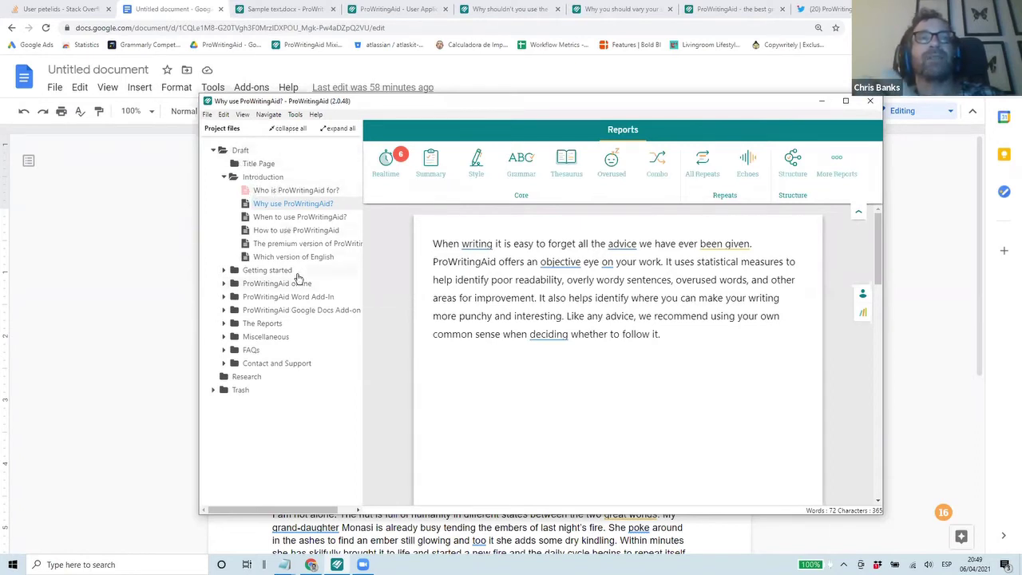
{"action": "left_click", "coordinate": [224, 271]}
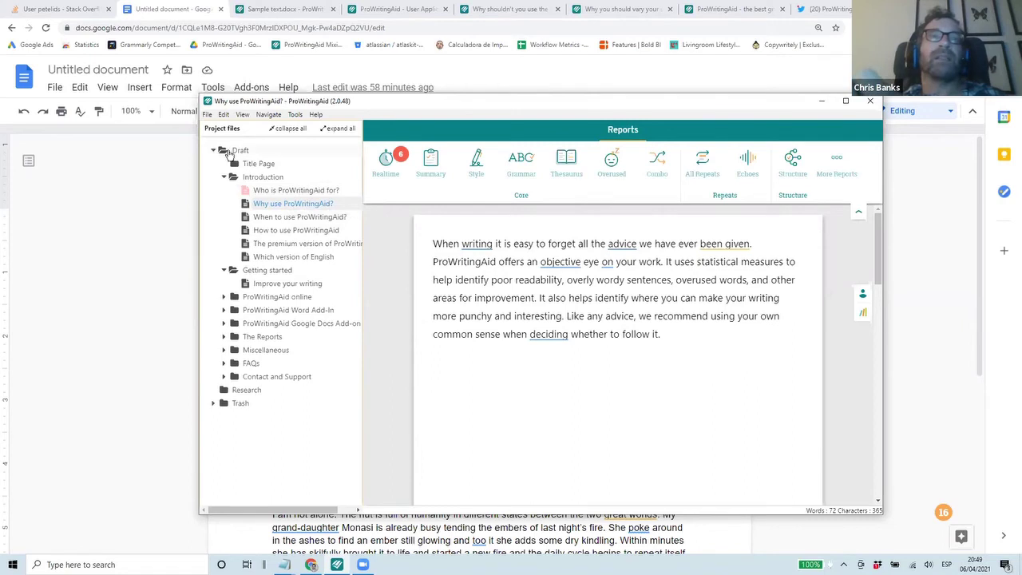
{"action": "left_click", "coordinate": [282, 219]}
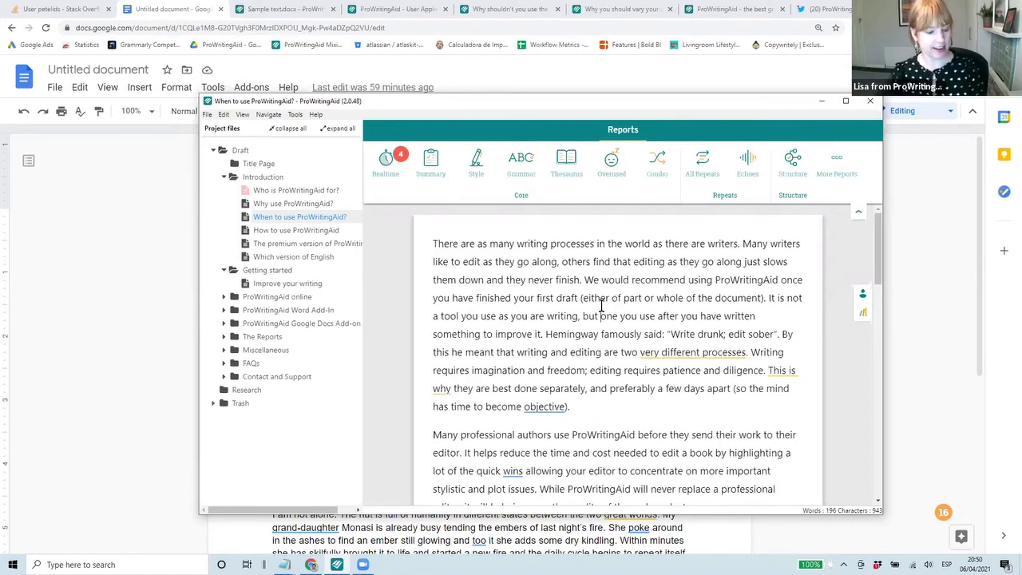
Launch Microsoft Word and show the ProWritingAid add-in's tools.
{"action": "key", "text": "super"}
{"action": "type", "text": "word"}
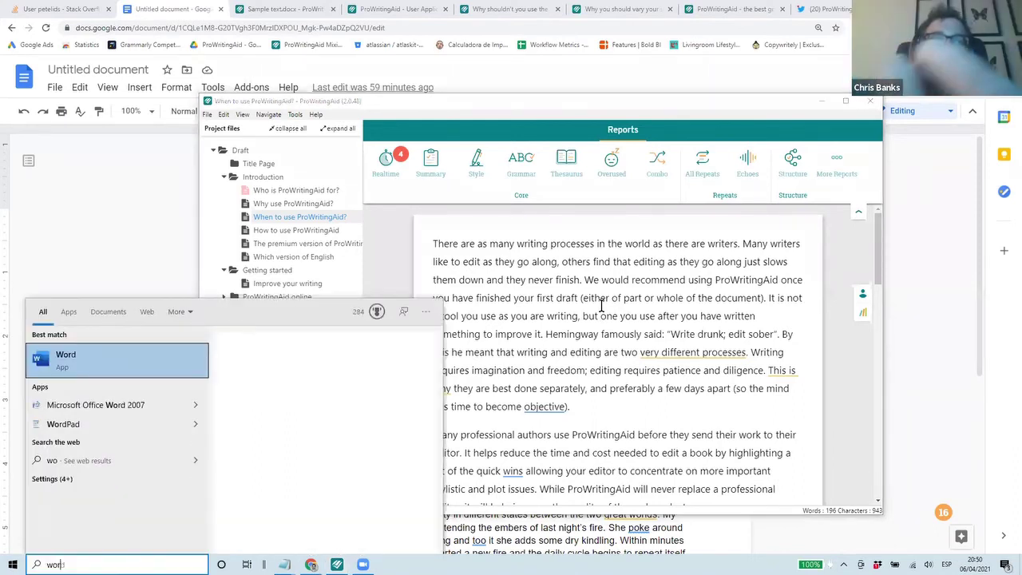
{"action": "key", "text": "Return"}
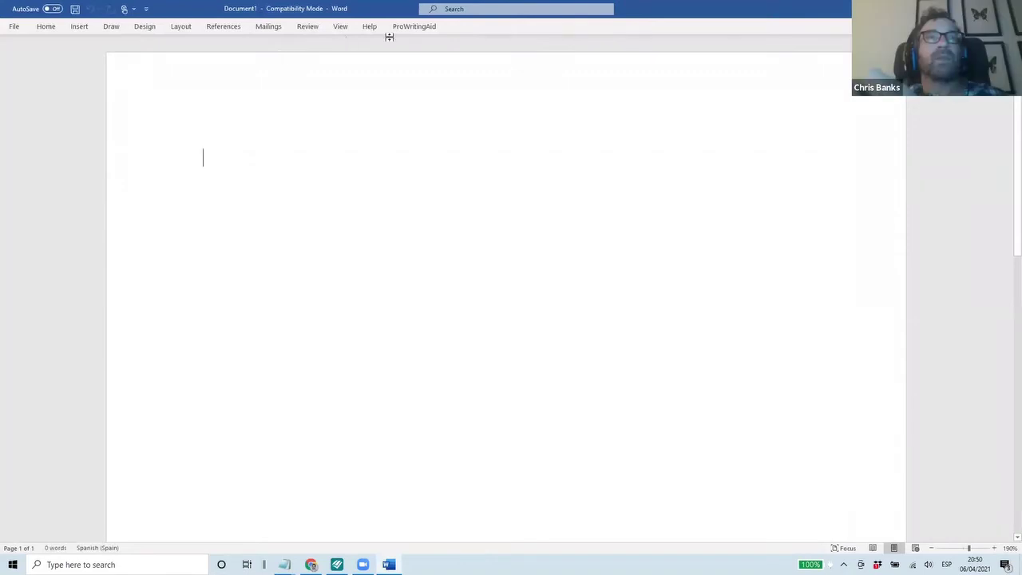
{"action": "left_click", "coordinate": [413, 29]}
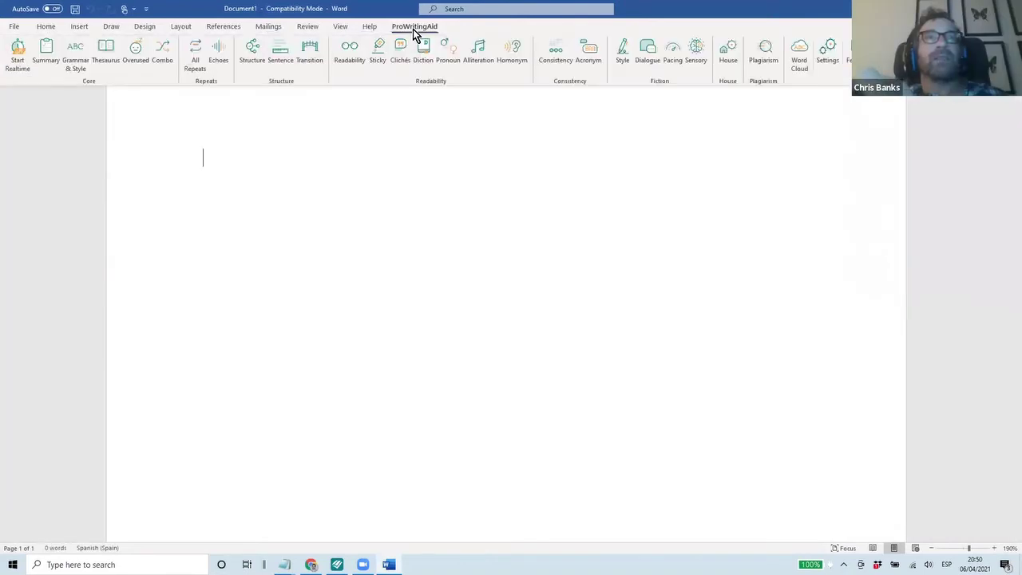
Open Sample text.docx from the Desktop folder in Word.
{"action": "left_click", "coordinate": [11, 26]}
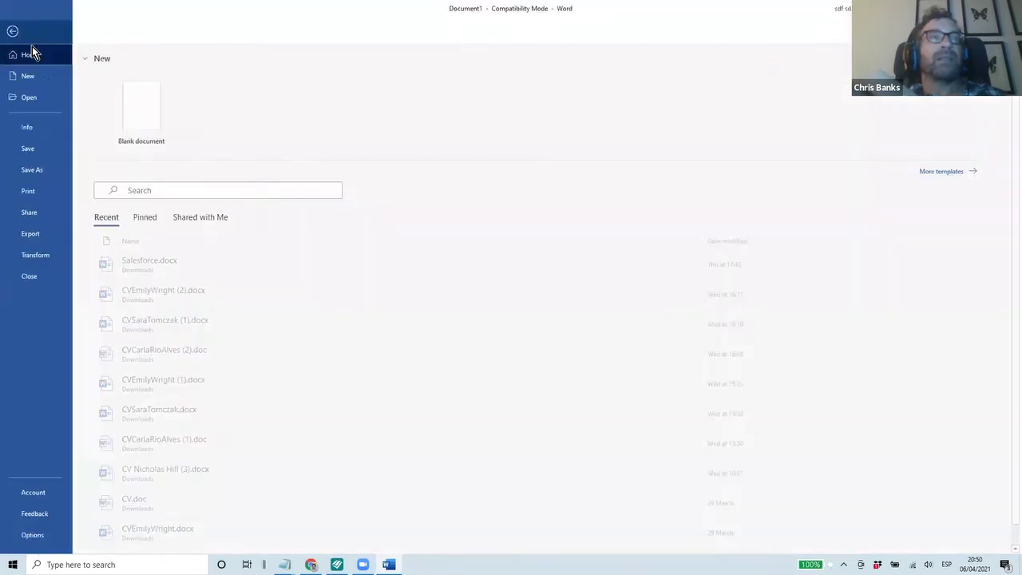
{"action": "left_click", "coordinate": [41, 98]}
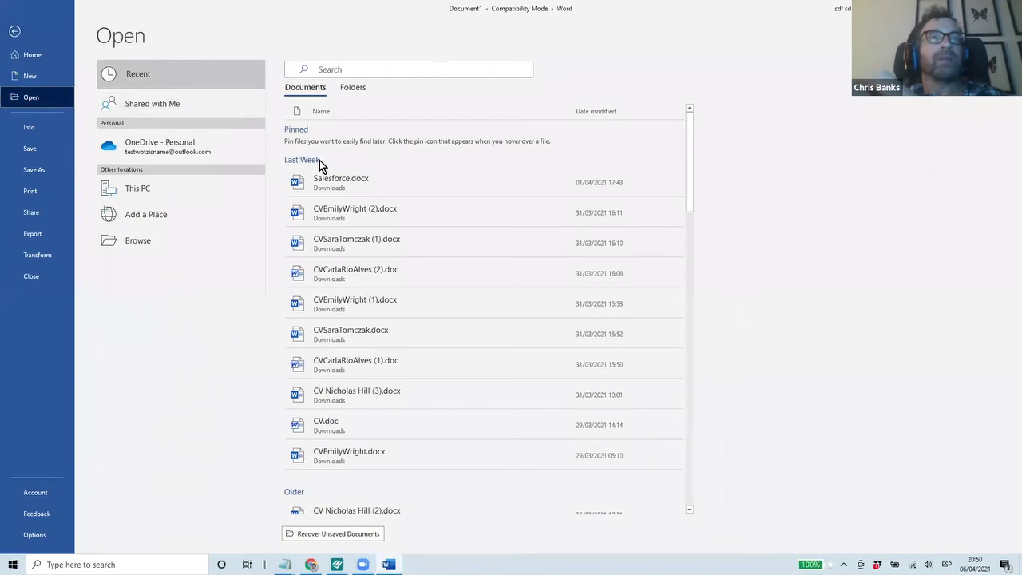
{"action": "left_click", "coordinate": [156, 237]}
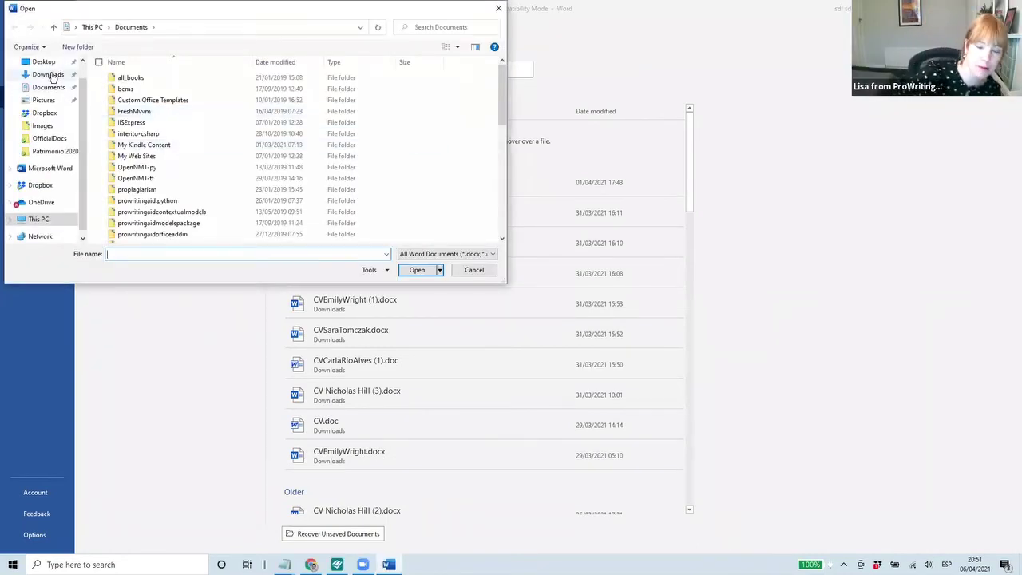
{"action": "left_click", "coordinate": [44, 61]}
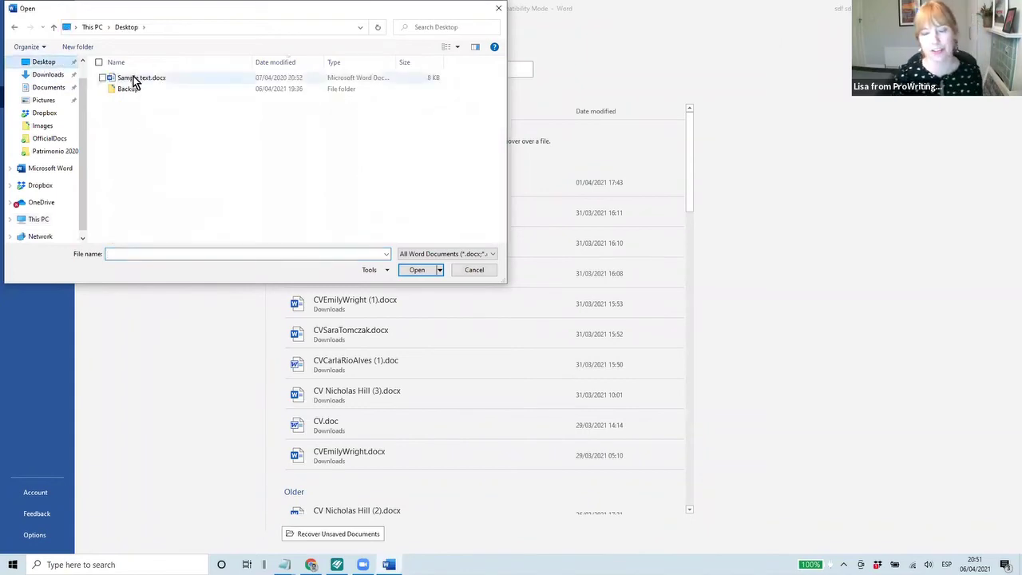
{"action": "double_click", "coordinate": [134, 77]}
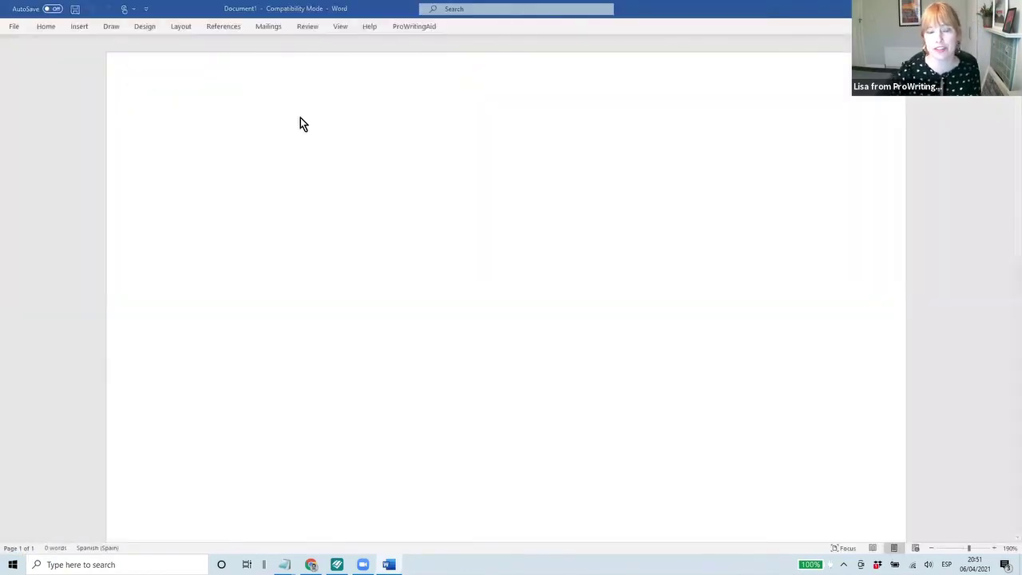
Start ProWritingAid's realtime checking on the sample document and show the suggestion for "an moment".
{"action": "left_click", "coordinate": [411, 27]}
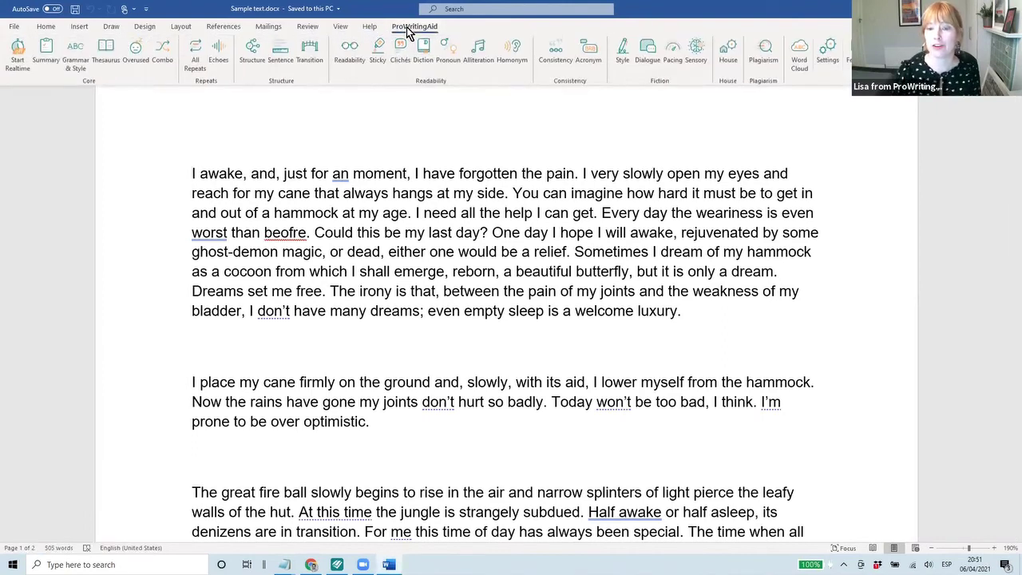
{"action": "left_click", "coordinate": [24, 49]}
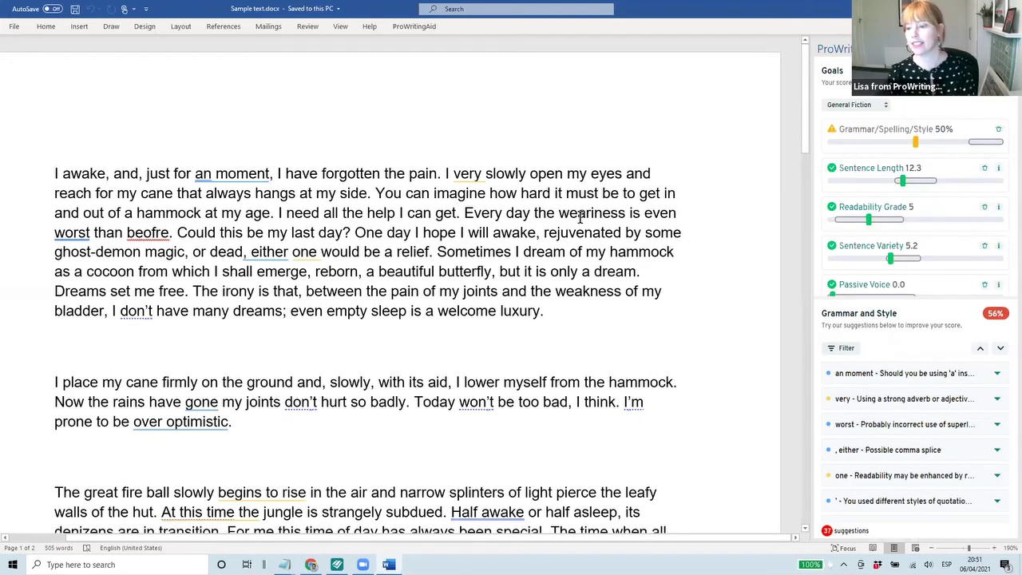
{"action": "left_click", "coordinate": [257, 172]}
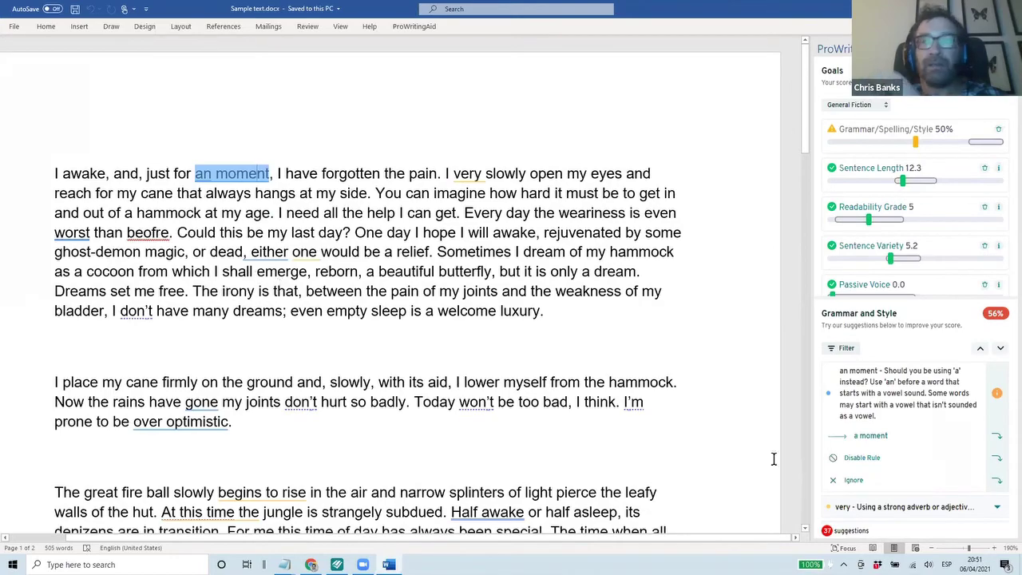
View the ProWritingAid suggestion for ", either" in the first paragraph with the add-in's tools shown.
{"action": "scroll", "coordinate": [868, 495], "scroll_direction": "down", "scroll_amount": 2}
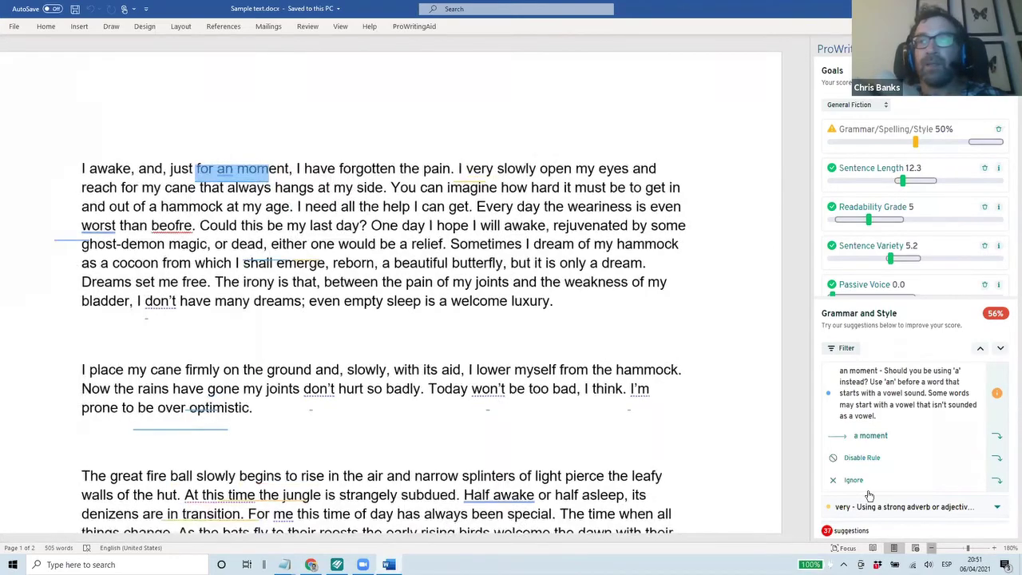
{"action": "scroll", "coordinate": [868, 495], "scroll_direction": "down", "scroll_amount": 5}
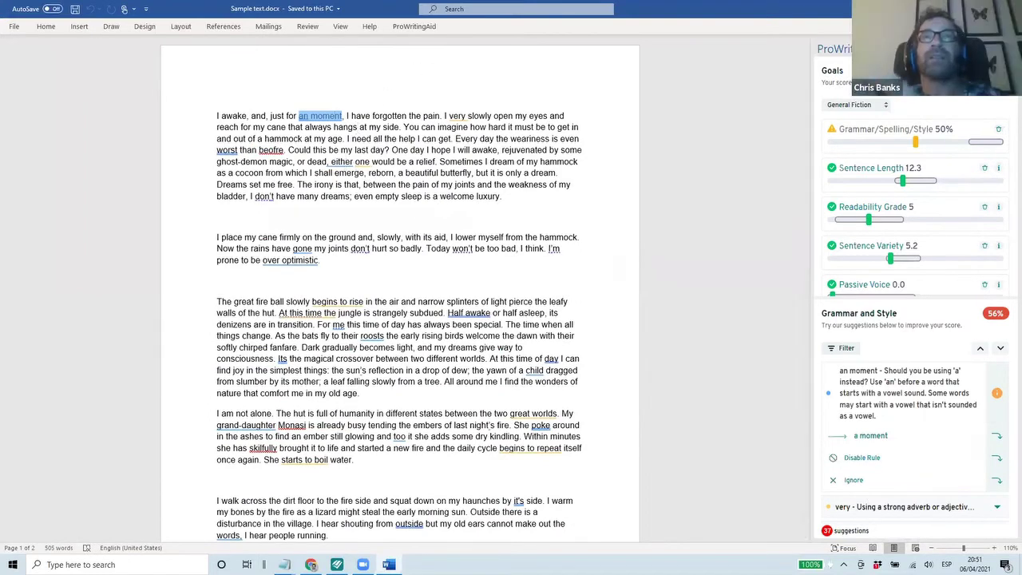
{"action": "left_click", "coordinate": [416, 27]}
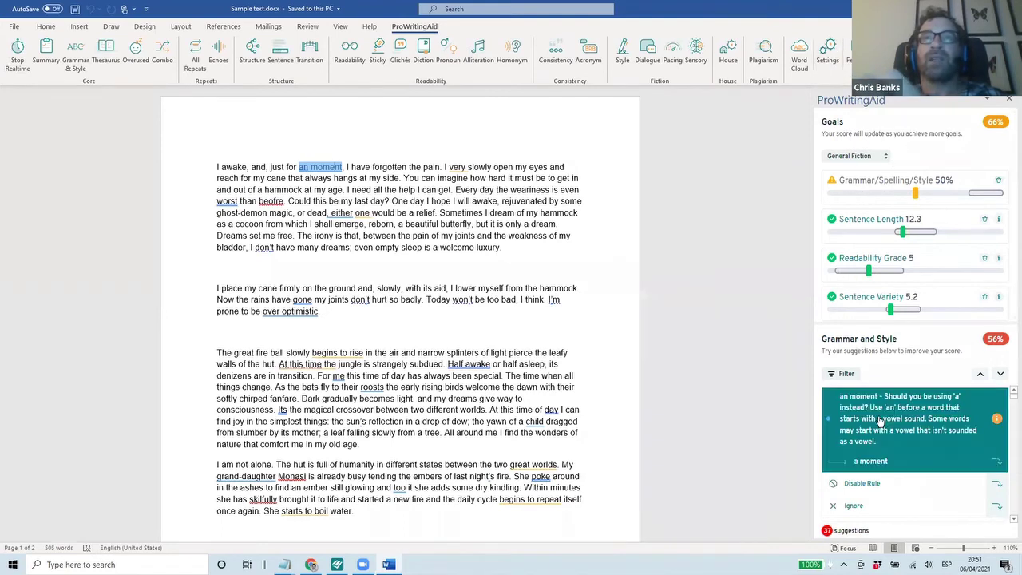
{"action": "left_click", "coordinate": [342, 211]}
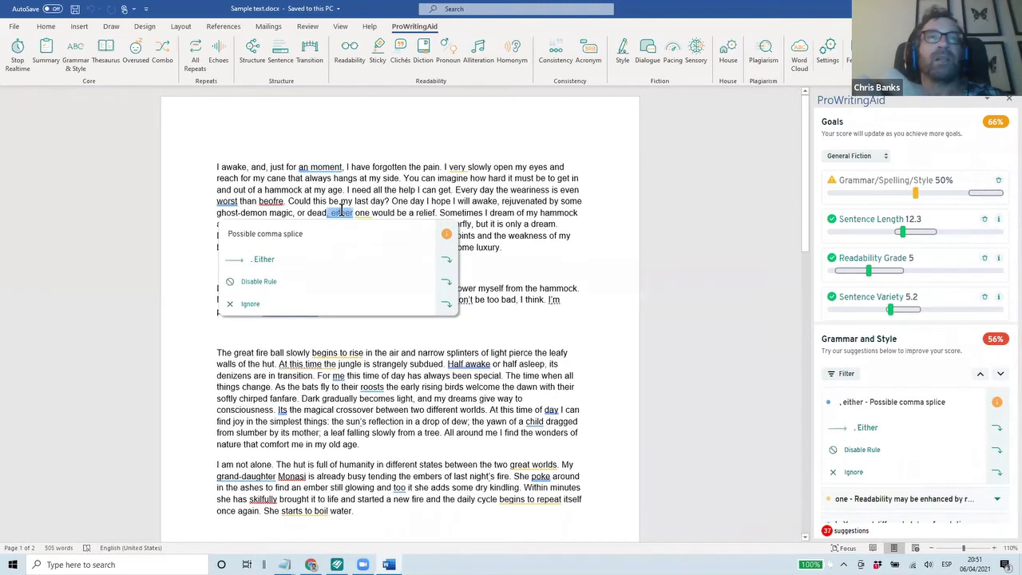
Read the comma splice explanation and replace ", either" with ". Either" in the first paragraph.
{"action": "left_click", "coordinate": [446, 234]}
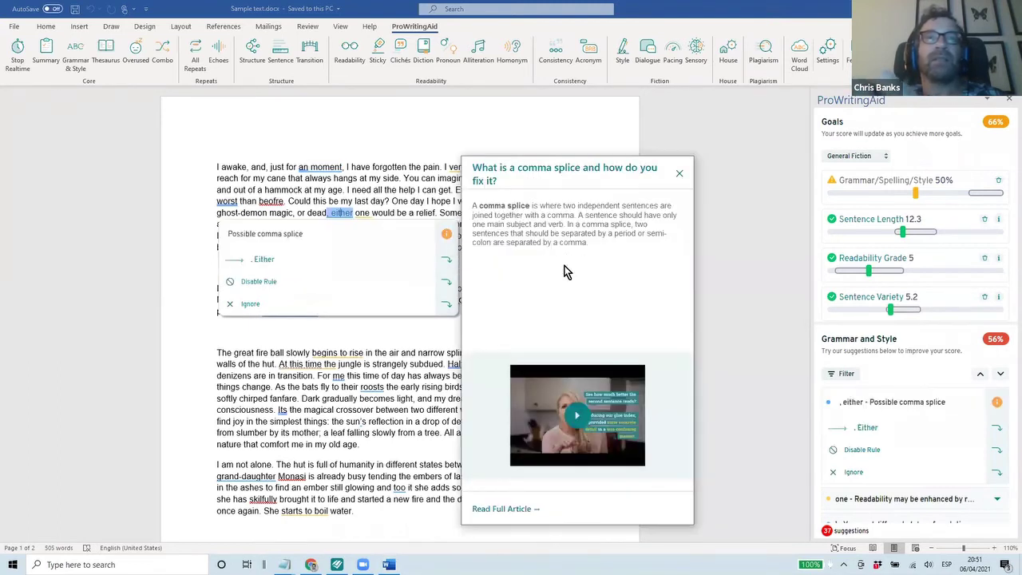
{"action": "left_click", "coordinate": [269, 256]}
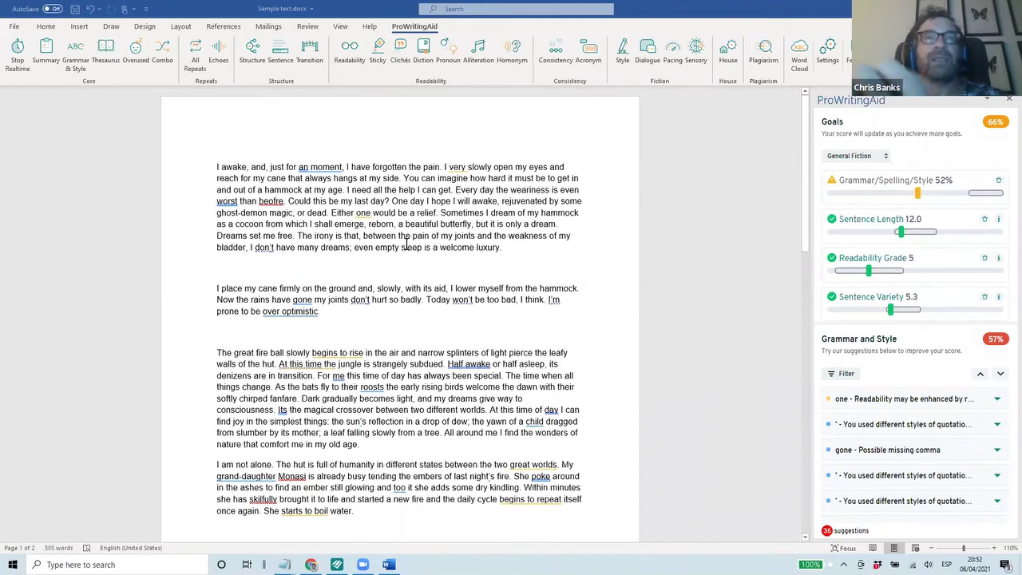
{"action": "scroll", "coordinate": [406, 246], "scroll_direction": "down", "scroll_amount": 5}
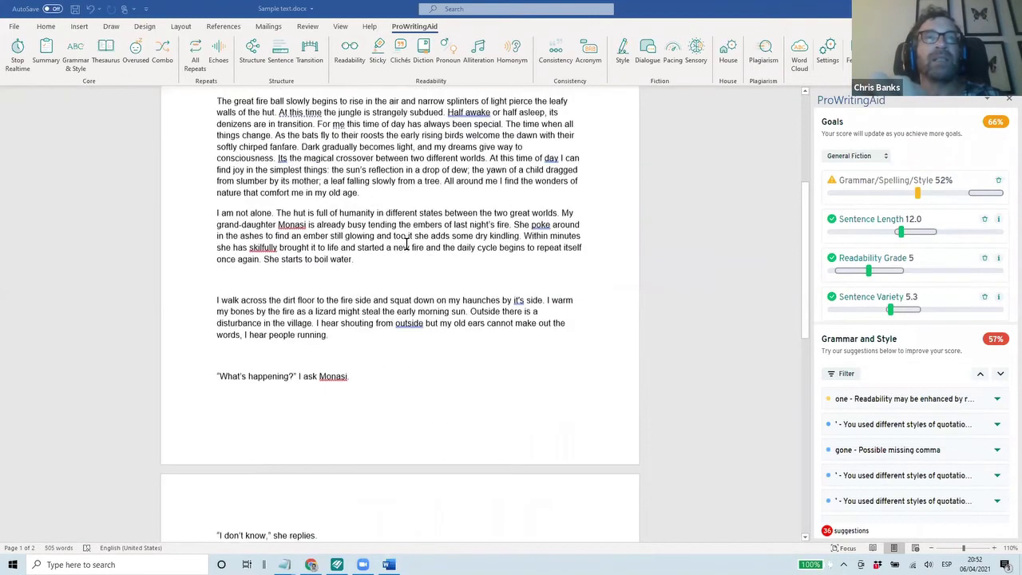
{"action": "scroll", "coordinate": [406, 244], "scroll_direction": "down", "scroll_amount": 4}
{"action": "scroll", "coordinate": [406, 244], "scroll_direction": "up", "scroll_amount": 8}
{"action": "scroll", "coordinate": [405, 246], "scroll_direction": "up", "scroll_amount": 1}
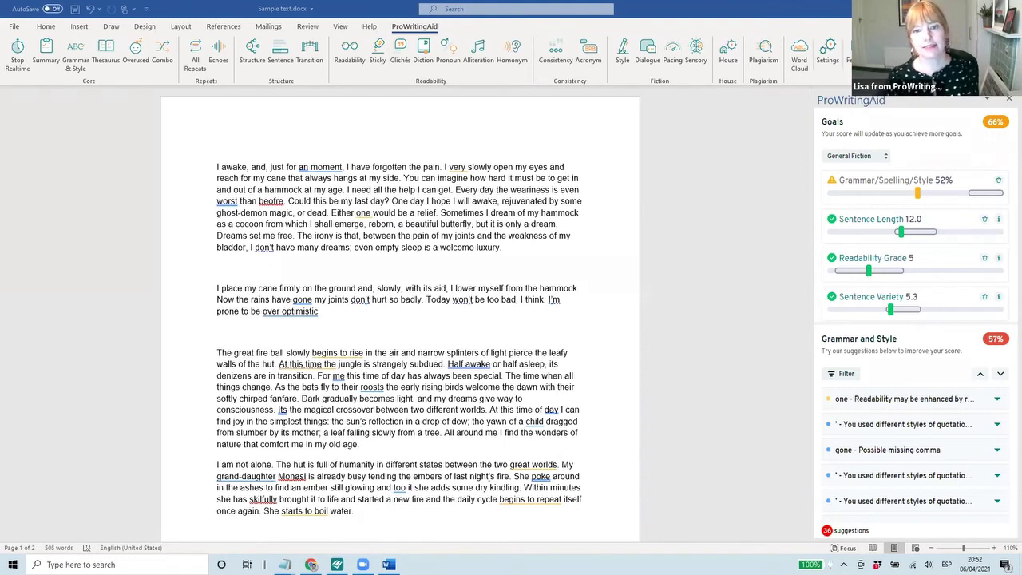
Add a new line after the first paragraph and enter a double quotation mark on it.
{"action": "left_click", "coordinate": [519, 247]}
{"action": "key", "text": "Return"}
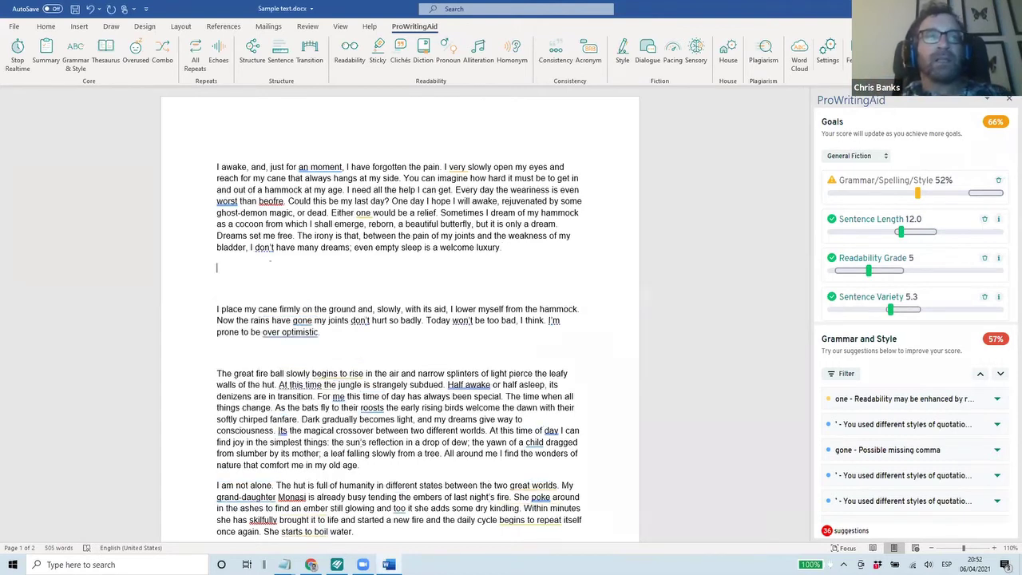
{"action": "type", "text": "\""}
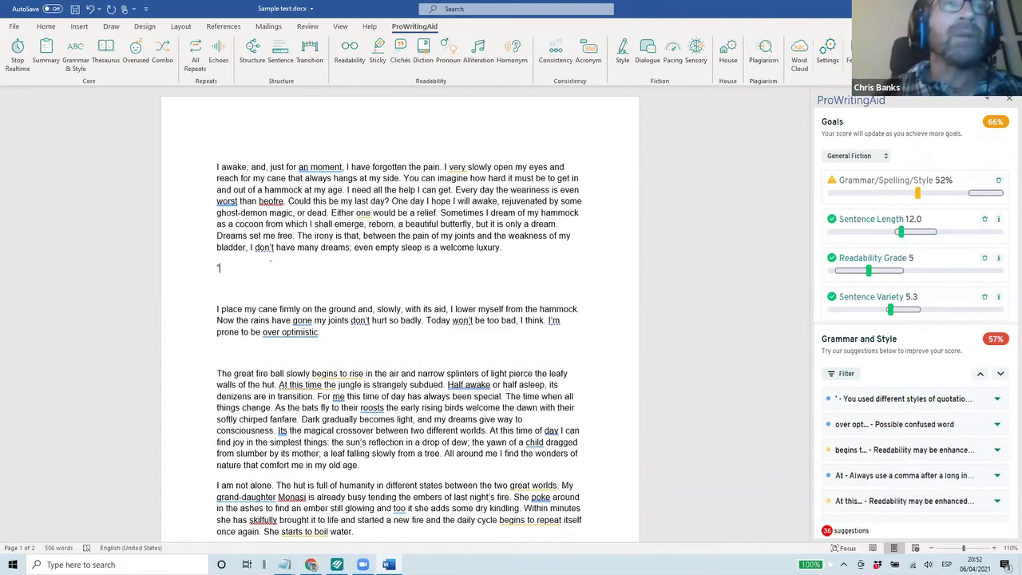
Switch to Chrome and search the web for "smart quotes" in a new tab.
{"action": "key", "text": "alt+Tab"}
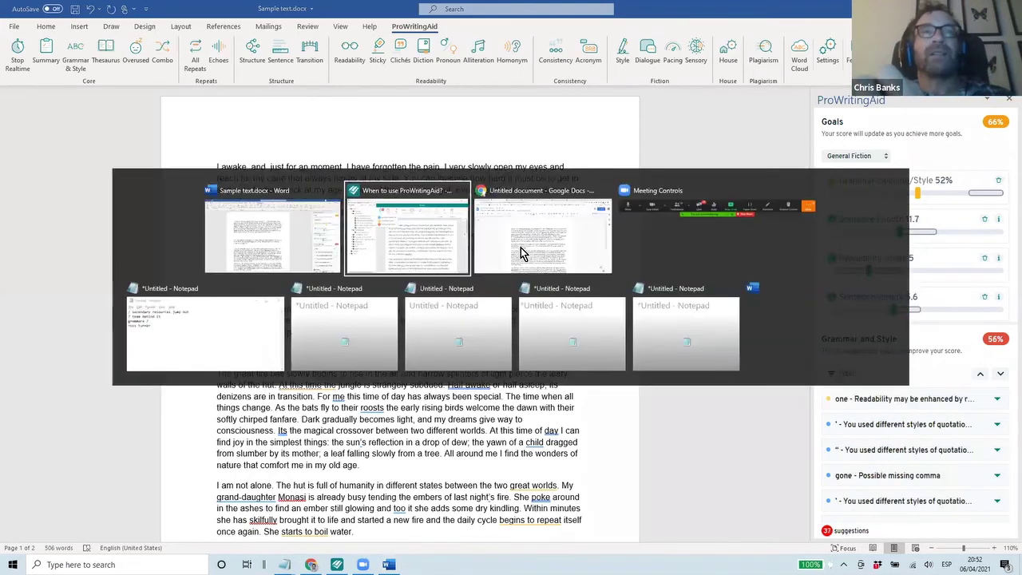
{"action": "key", "text": "alt+Tab"}
{"action": "key", "text": "ctrl+t"}
{"action": "type", "text": "smart quotes"}
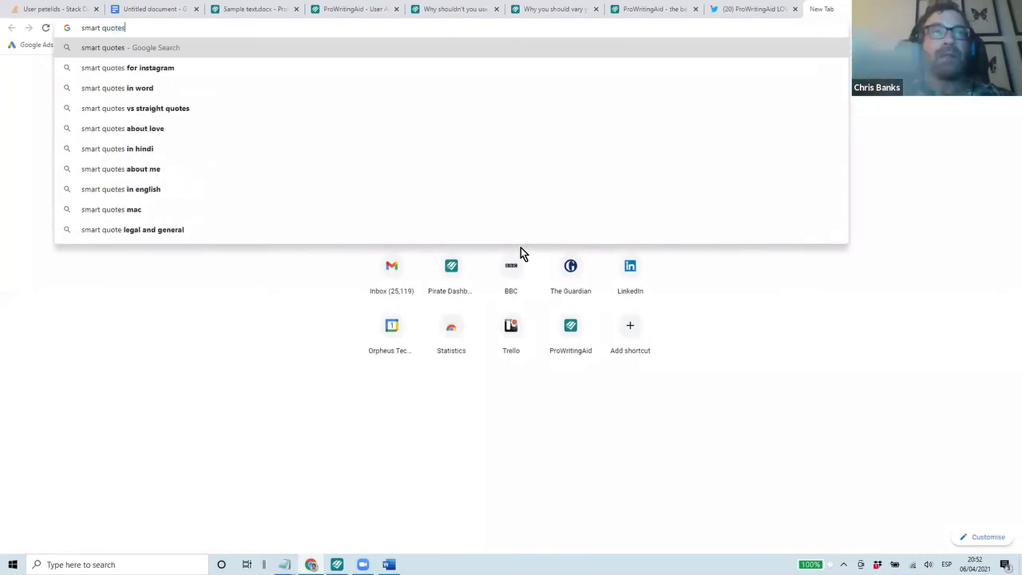
{"action": "key", "text": "Return"}
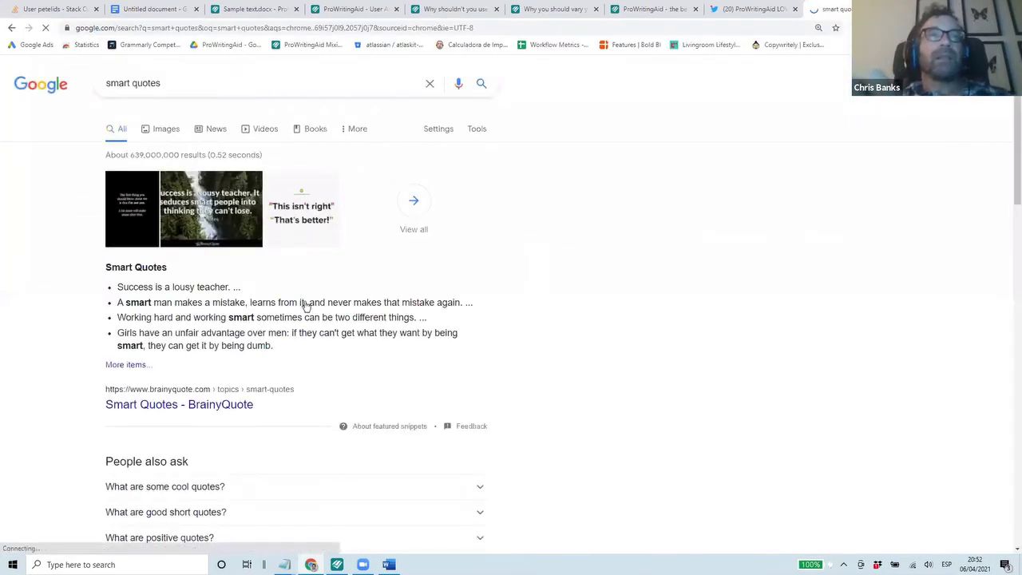
{"action": "scroll", "coordinate": [280, 324], "scroll_direction": "up", "scroll_amount": 2}
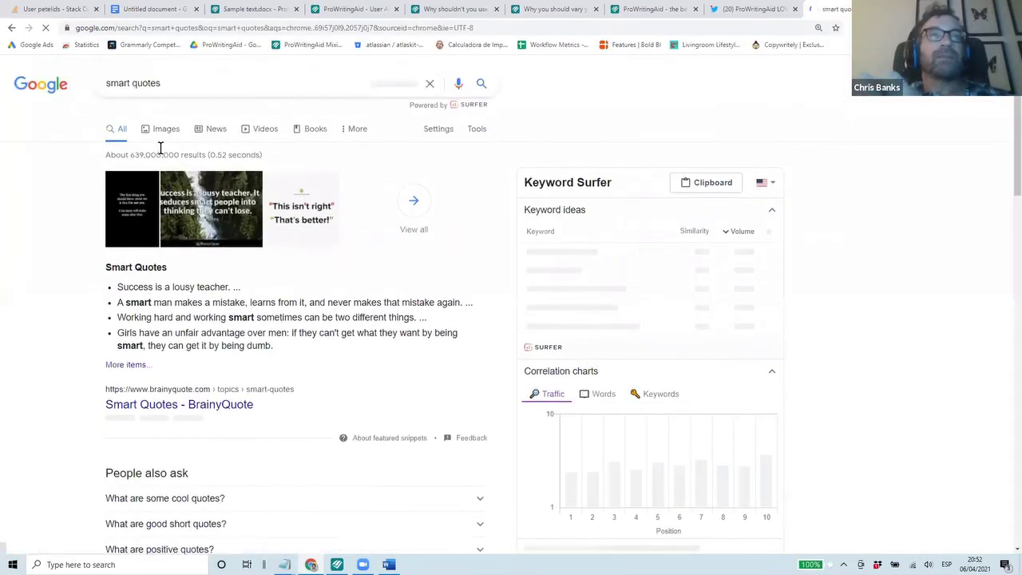
Search for "curly quotes" instead and open the Typography for Lawyers article on straight and curly quotes.
{"action": "left_click", "coordinate": [130, 83]}
{"action": "key", "text": "ctrl+shift+Left"}
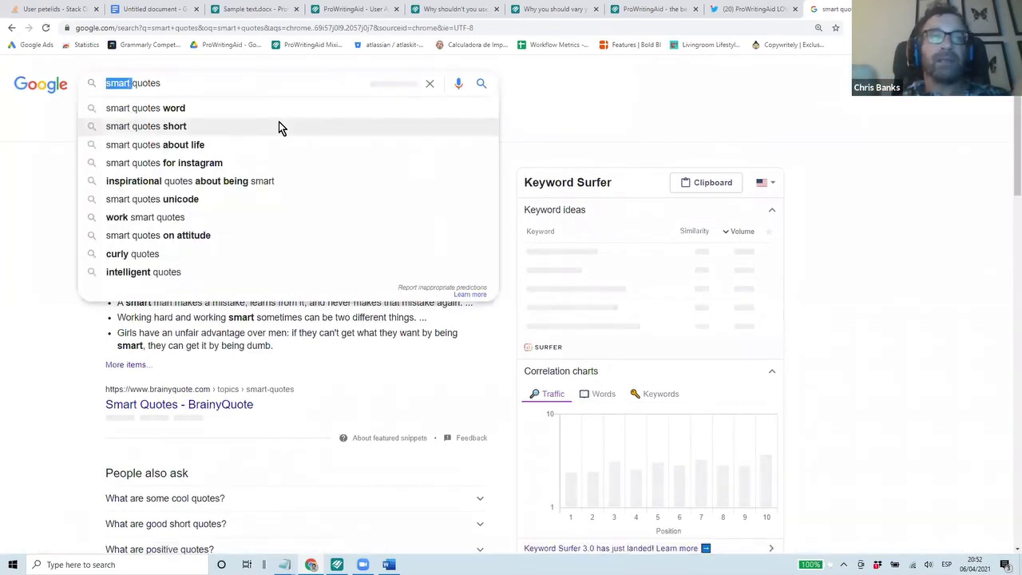
{"action": "type", "text": "curl"}
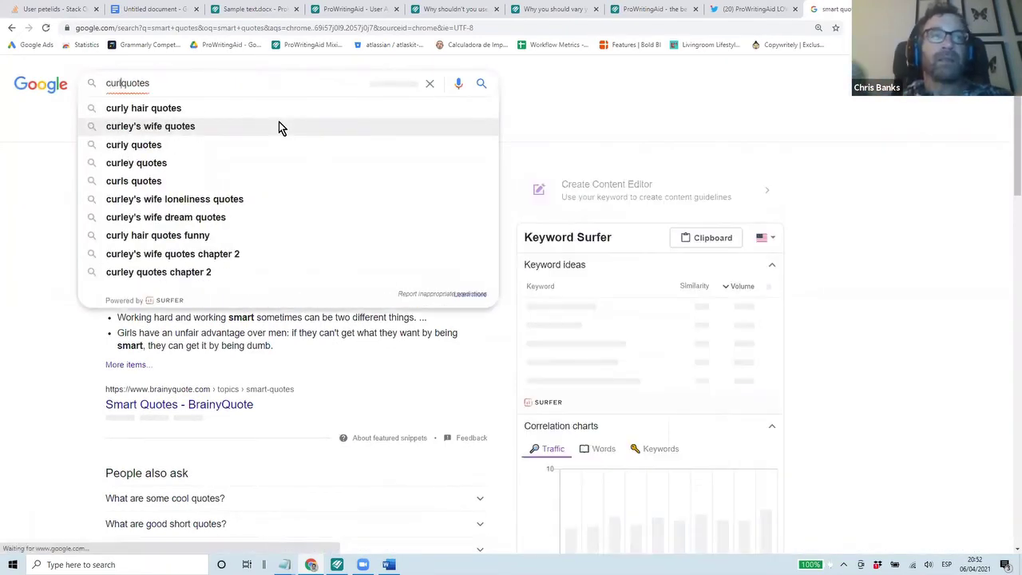
{"action": "type", "text": "y"}
{"action": "key", "text": "Return"}
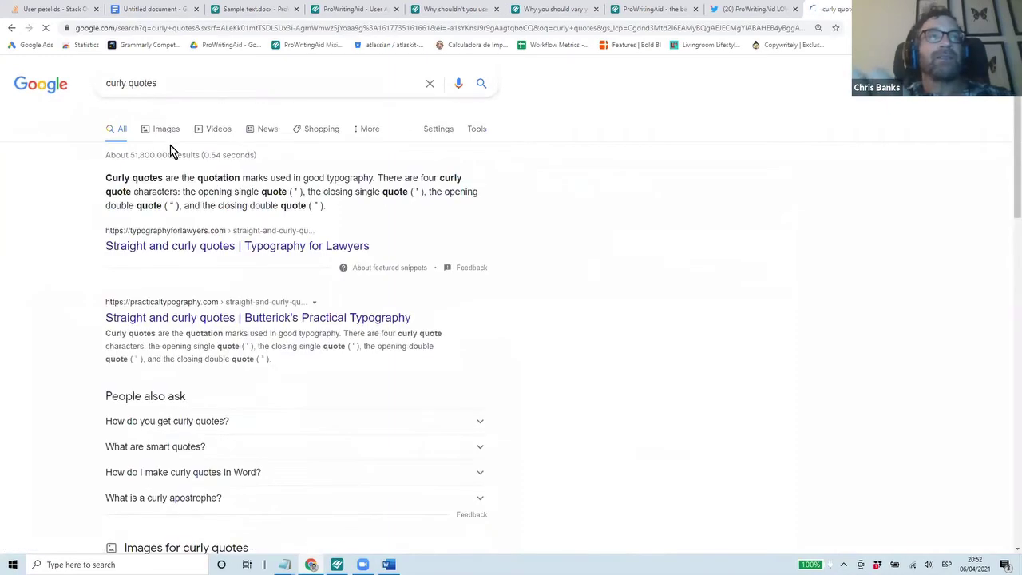
{"action": "left_click", "coordinate": [157, 247]}
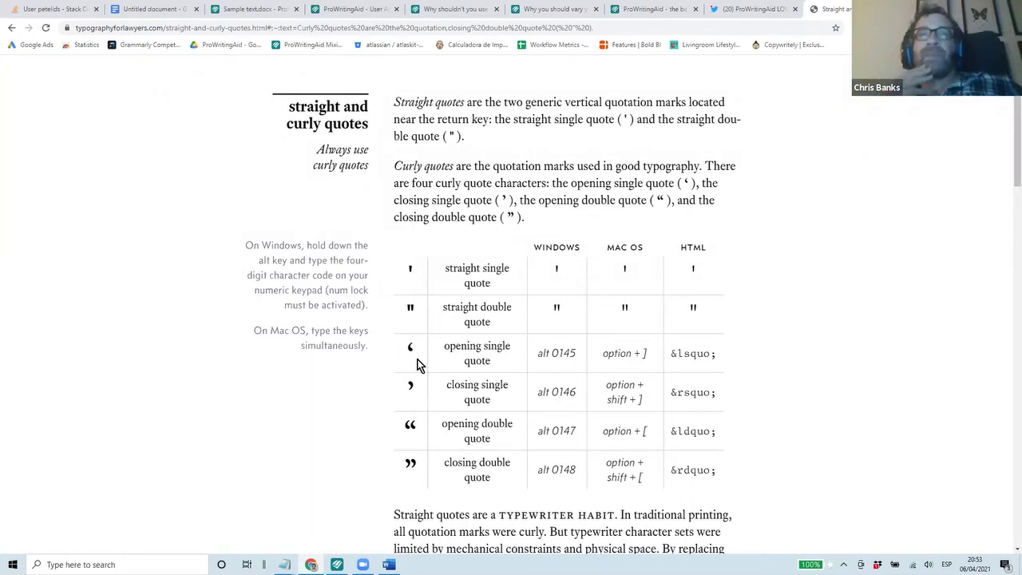
Return to Sample text.docx in the ProWritingAid web editor and show its options for using and converting curly and straight quotes.
{"action": "left_click", "coordinate": [248, 9]}
{"action": "left_click", "coordinate": [38, 73]}
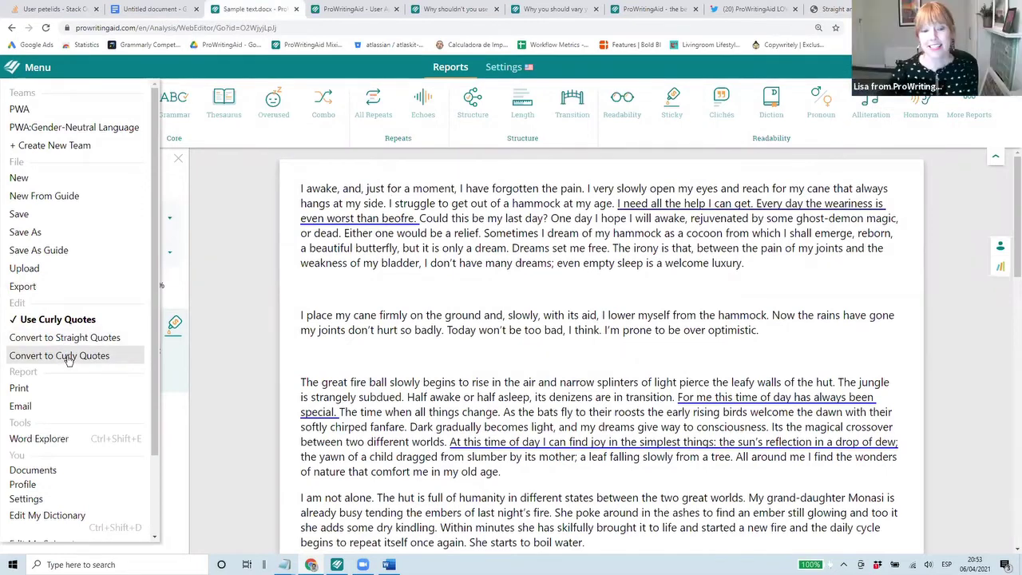
{"action": "left_click", "coordinate": [237, 316]}
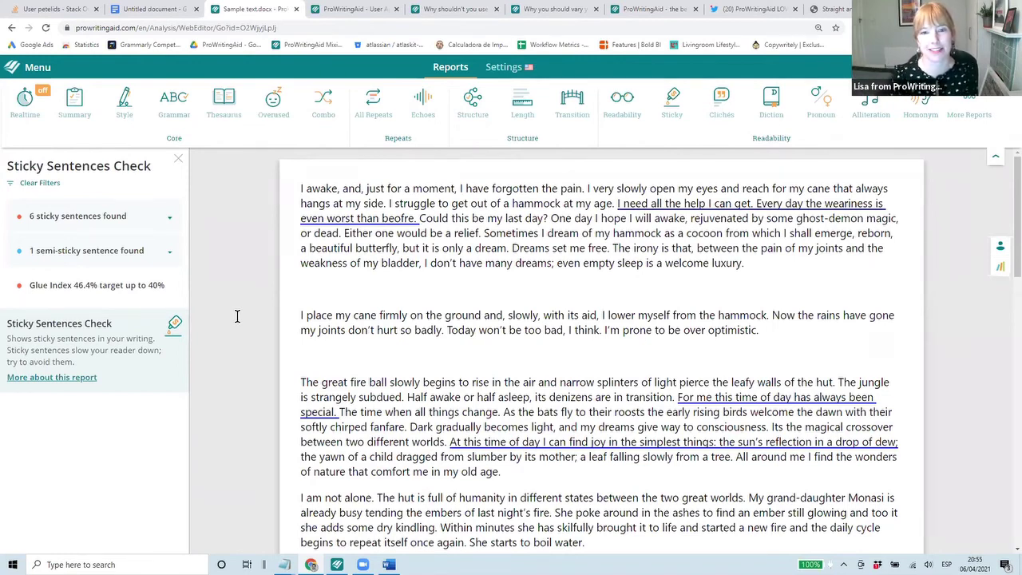
Switch to the ProWritingAid desktop app and view the project document about the premium version of ProWritingAid.
{"action": "left_click", "coordinate": [336, 564]}
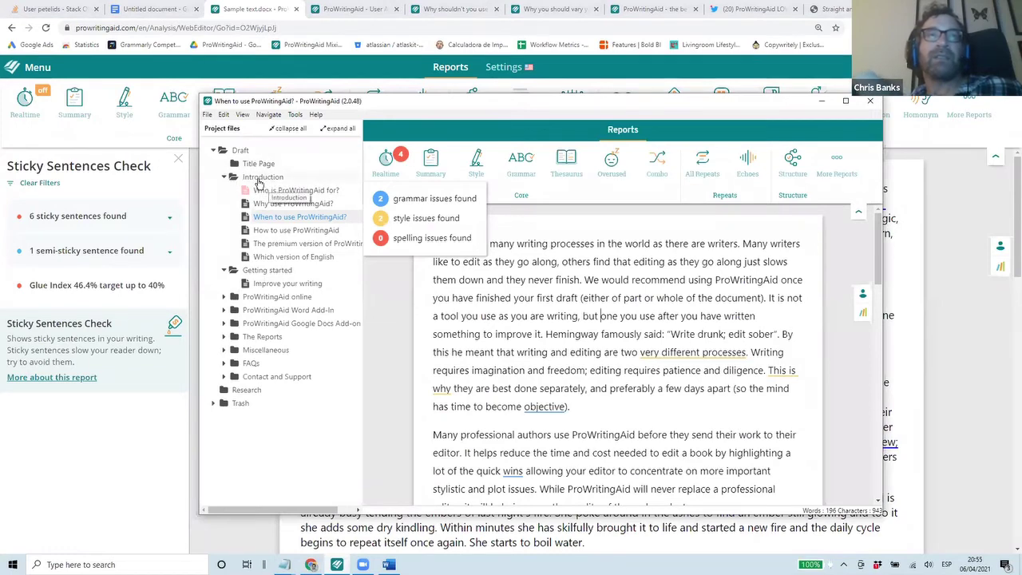
{"action": "left_click", "coordinate": [263, 230]}
{"action": "left_click", "coordinate": [267, 244]}
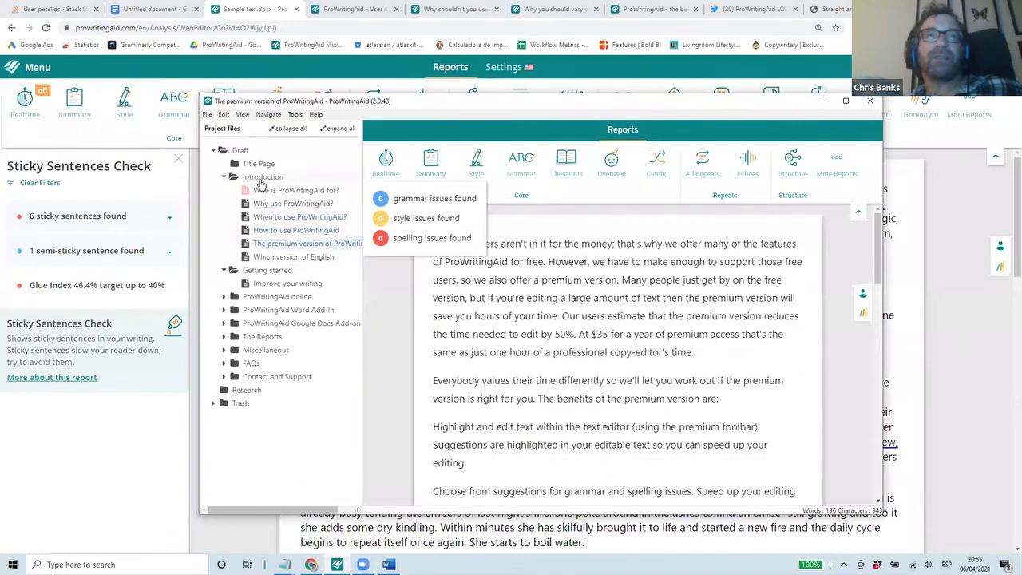
View the Introduction folder as one combined text and its "Why use ProWritingAid?" document on its own.
{"action": "left_click", "coordinate": [260, 178]}
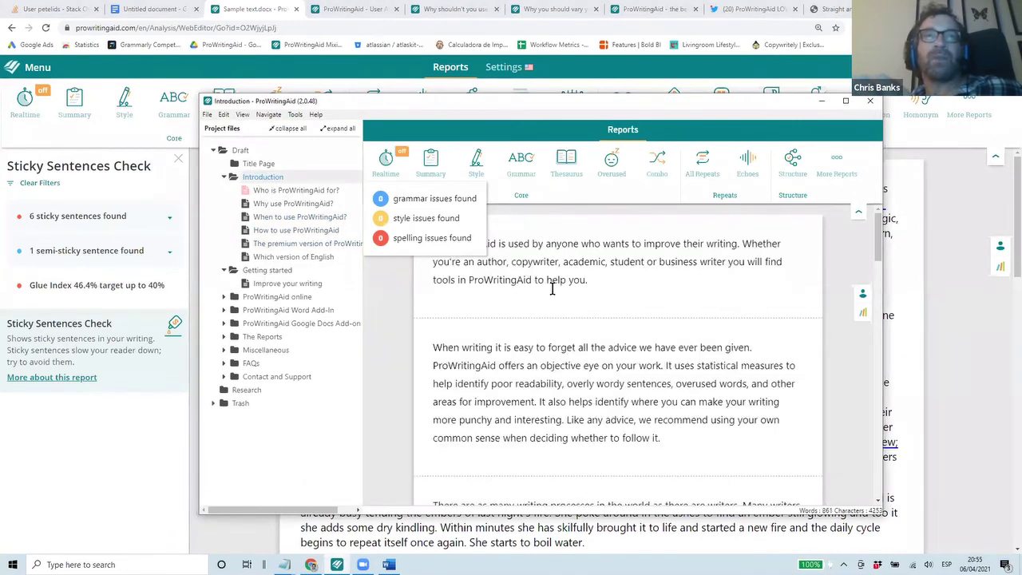
{"action": "scroll", "coordinate": [552, 289], "scroll_direction": "down", "scroll_amount": 15}
{"action": "scroll", "coordinate": [552, 289], "scroll_direction": "down", "scroll_amount": 10}
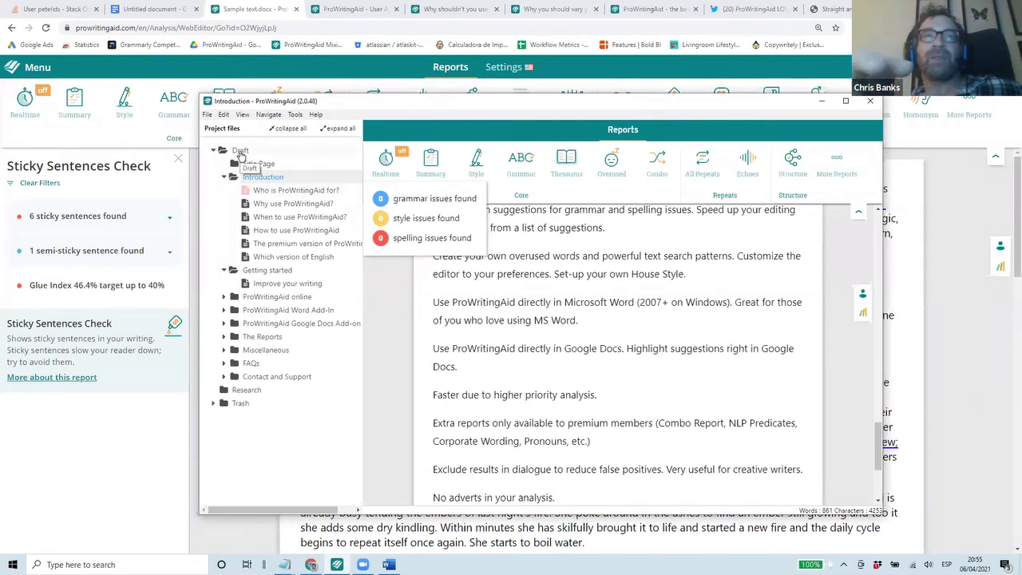
{"action": "left_click", "coordinate": [279, 209]}
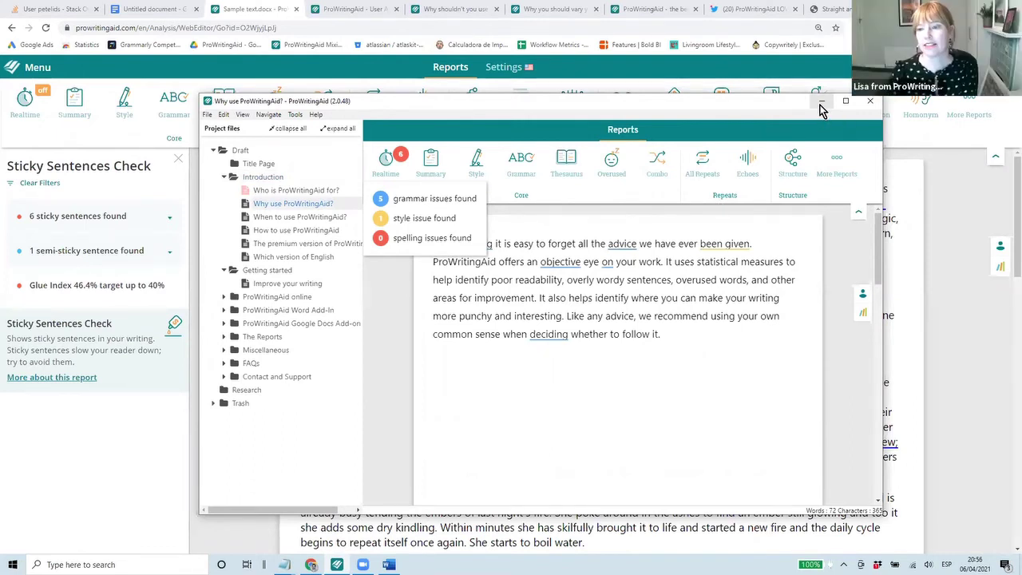
{"action": "left_click", "coordinate": [821, 102]}
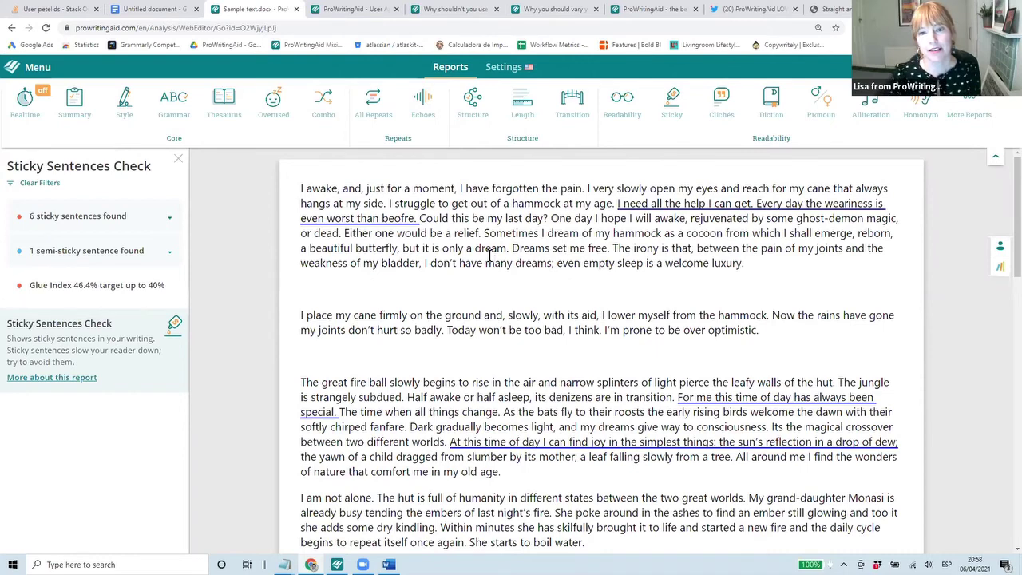
View the sticky sentence suggestion for "I need all the help I can get." and the web editor's list of help resources.
{"action": "left_click", "coordinate": [687, 204]}
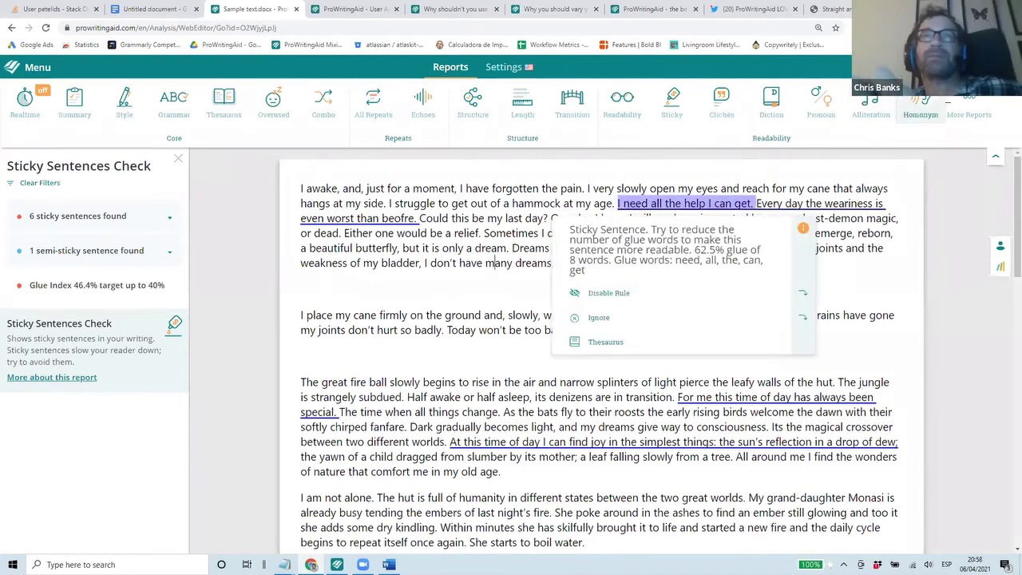
{"action": "left_click", "coordinate": [990, 67]}
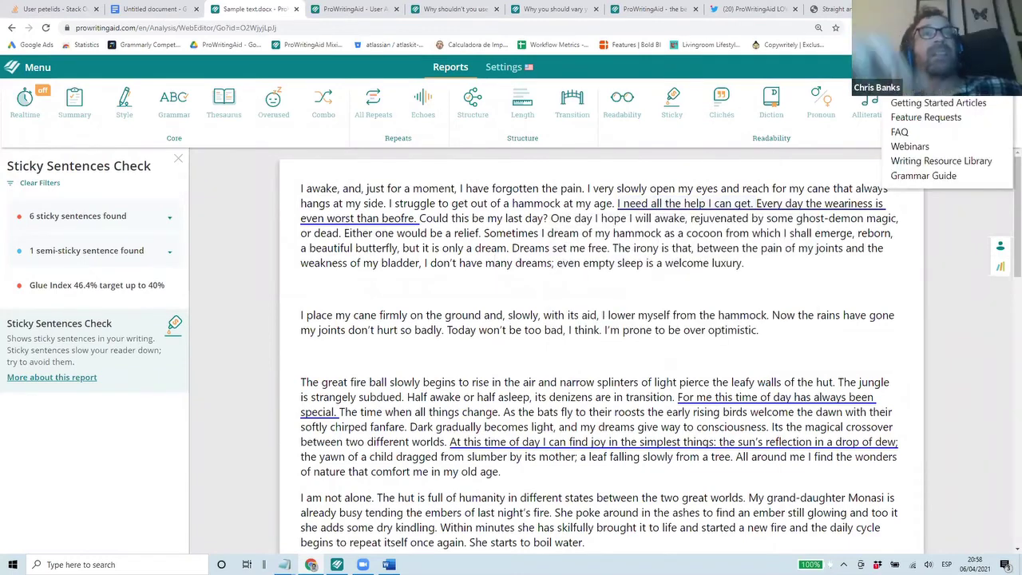
Switch to the ProWritingAid Premium website page and open the site's eBooks page from there.
{"action": "left_click", "coordinate": [349, 11]}
{"action": "left_click", "coordinate": [647, 11]}
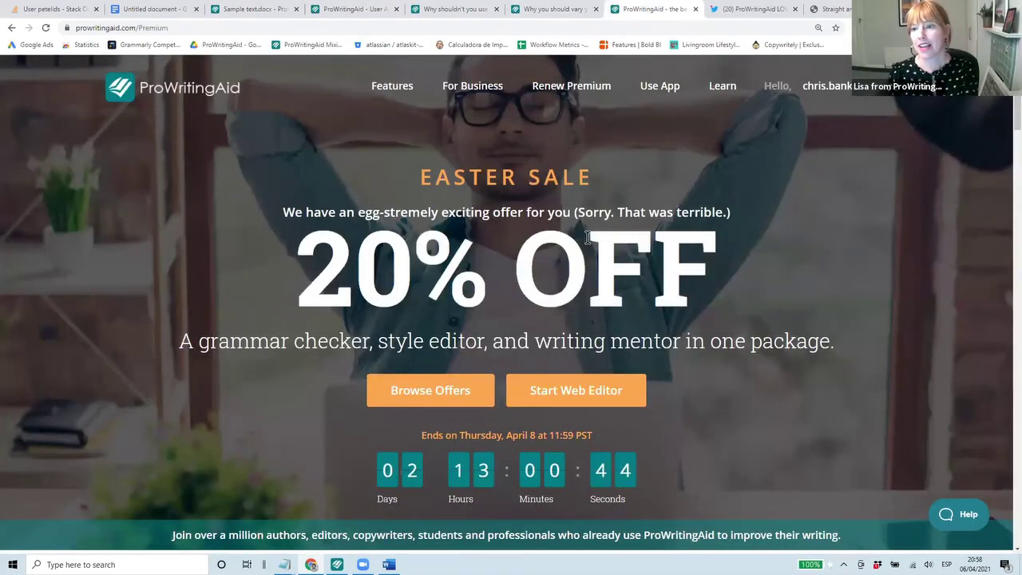
{"action": "mouse_move", "coordinate": [701, 92]}
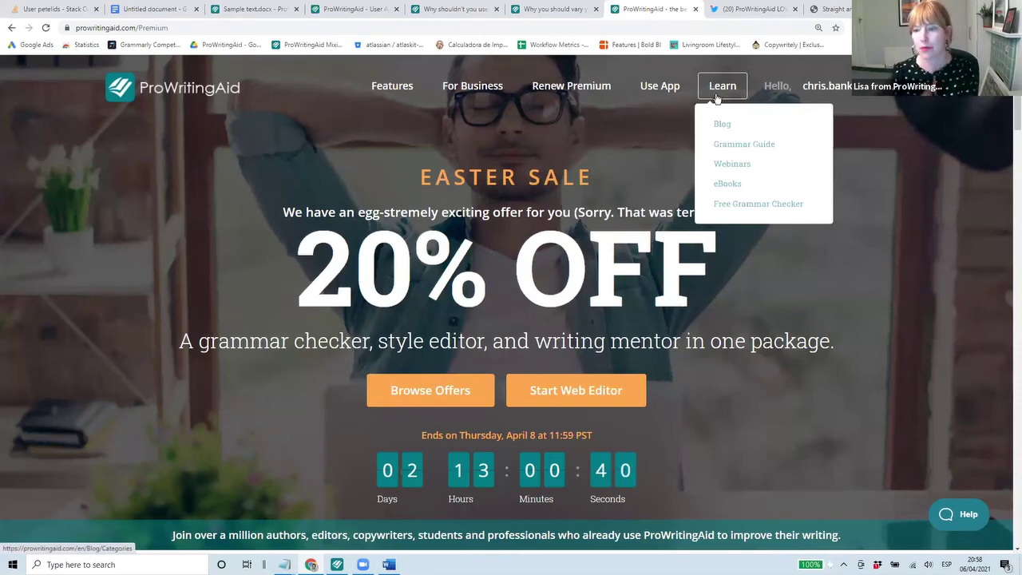
{"action": "left_click", "coordinate": [724, 184]}
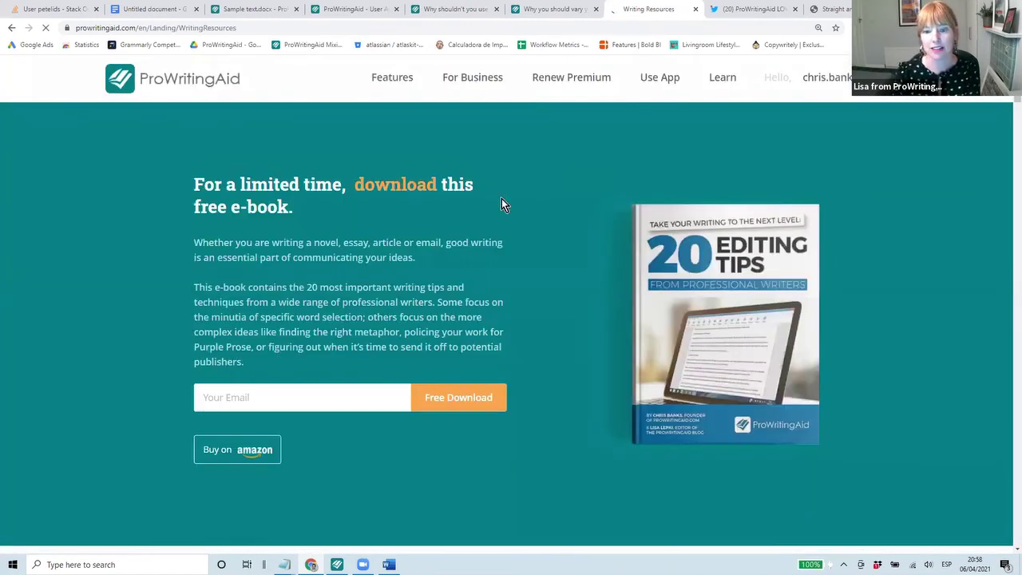
Look through the e-books on offer, from 20 Editing Tips to How to Build Your Author Platform on a Shoestring.
{"action": "scroll", "coordinate": [502, 199], "scroll_direction": "down", "scroll_amount": 3}
{"action": "scroll", "coordinate": [501, 200], "scroll_direction": "down", "scroll_amount": 5}
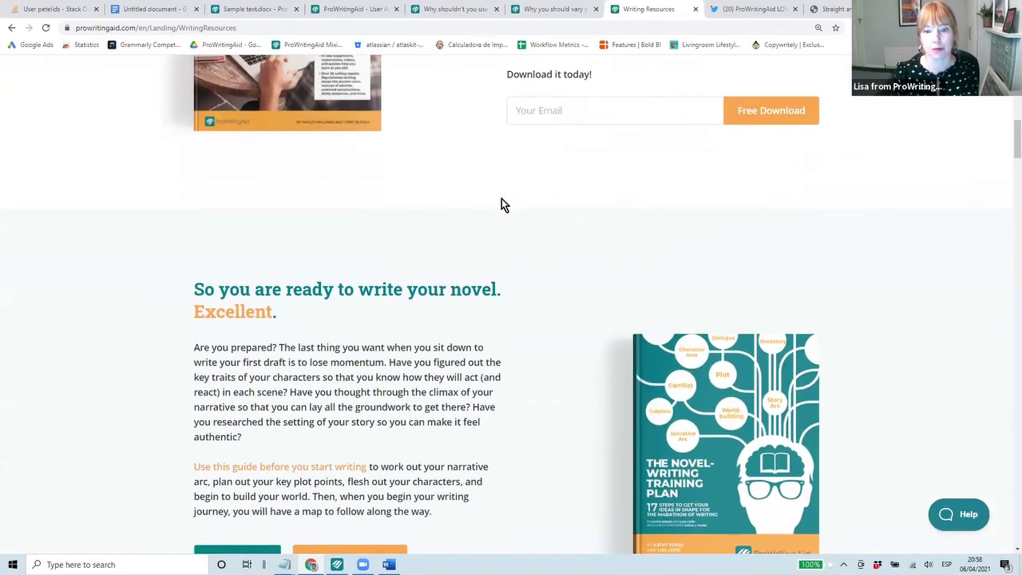
{"action": "scroll", "coordinate": [501, 204], "scroll_direction": "down", "scroll_amount": 2}
{"action": "scroll", "coordinate": [502, 205], "scroll_direction": "down", "scroll_amount": 1}
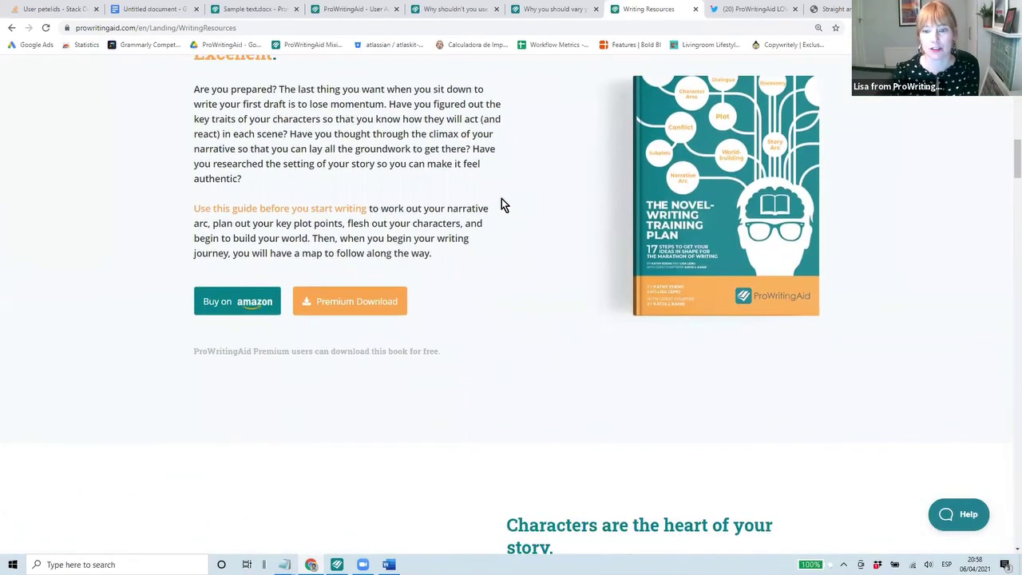
{"action": "scroll", "coordinate": [501, 204], "scroll_direction": "down", "scroll_amount": 4}
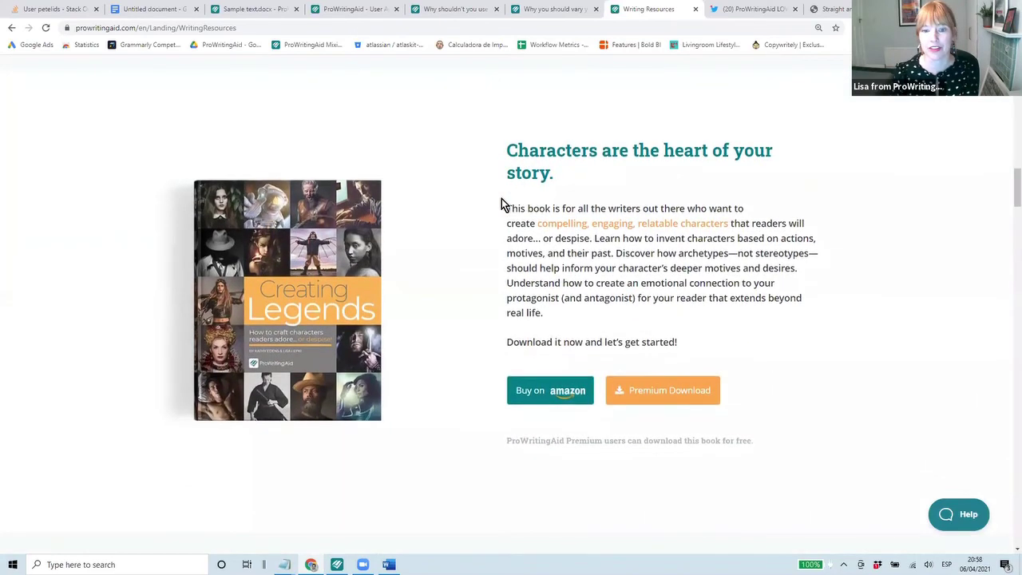
{"action": "scroll", "coordinate": [501, 205], "scroll_direction": "down", "scroll_amount": 5}
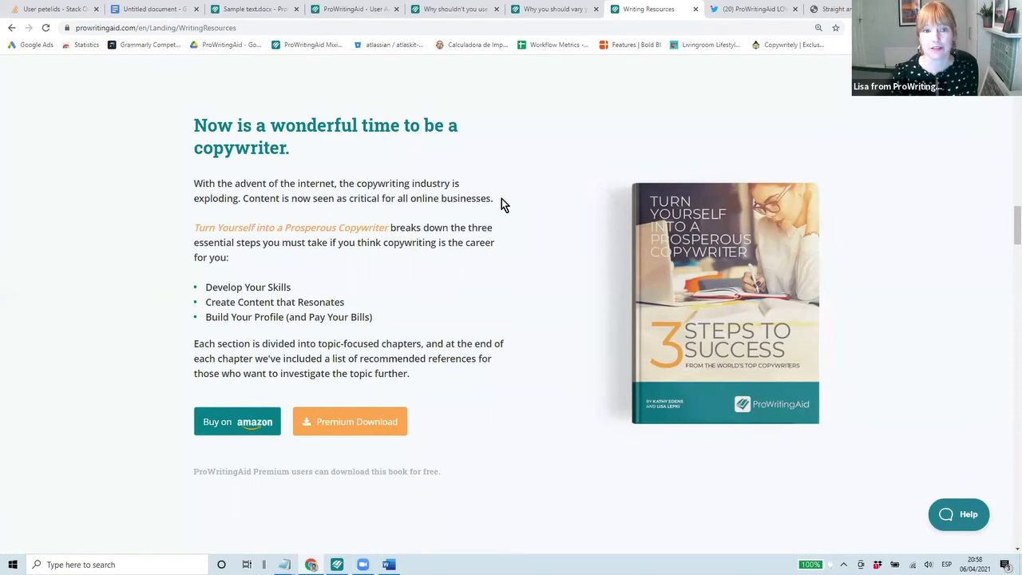
{"action": "scroll", "coordinate": [502, 198], "scroll_direction": "down", "scroll_amount": 4}
{"action": "scroll", "coordinate": [502, 206], "scroll_direction": "down", "scroll_amount": 7}
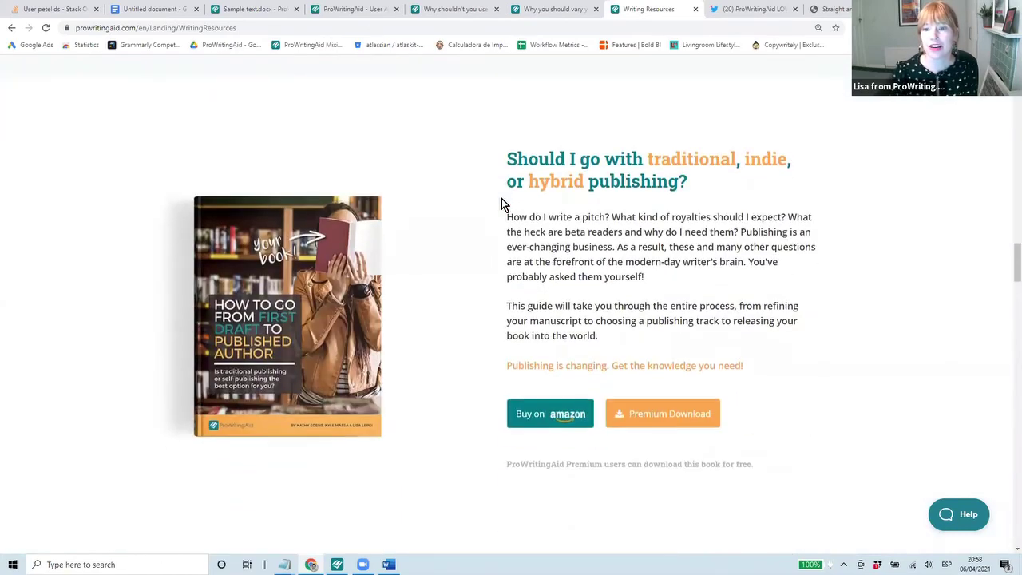
{"action": "scroll", "coordinate": [502, 206], "scroll_direction": "down", "scroll_amount": 2}
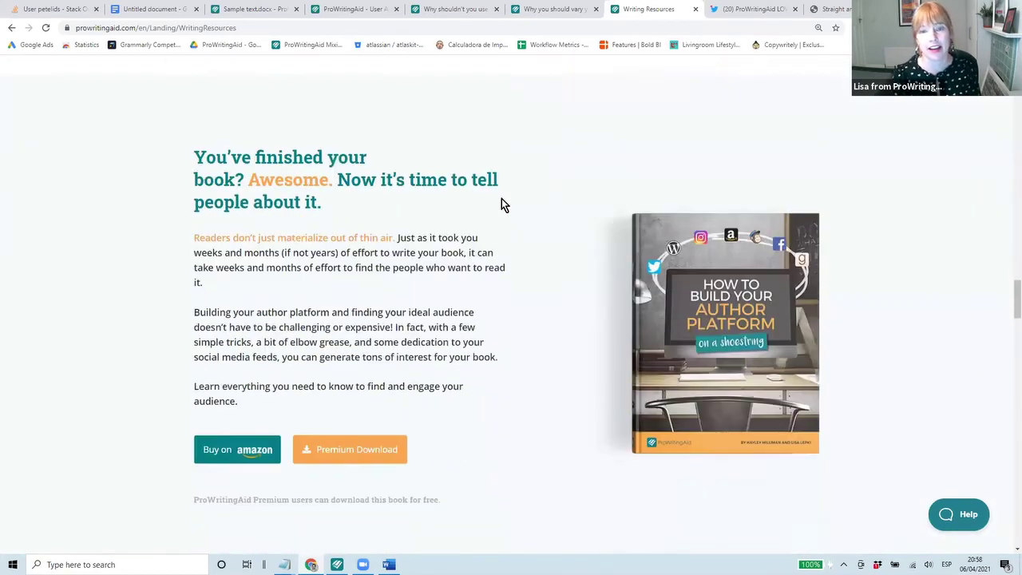
Open the website's Webinars page from its learning resources.
{"action": "scroll", "coordinate": [502, 205], "scroll_direction": "up", "scroll_amount": 20}
{"action": "scroll", "coordinate": [502, 205], "scroll_direction": "up", "scroll_amount": 8}
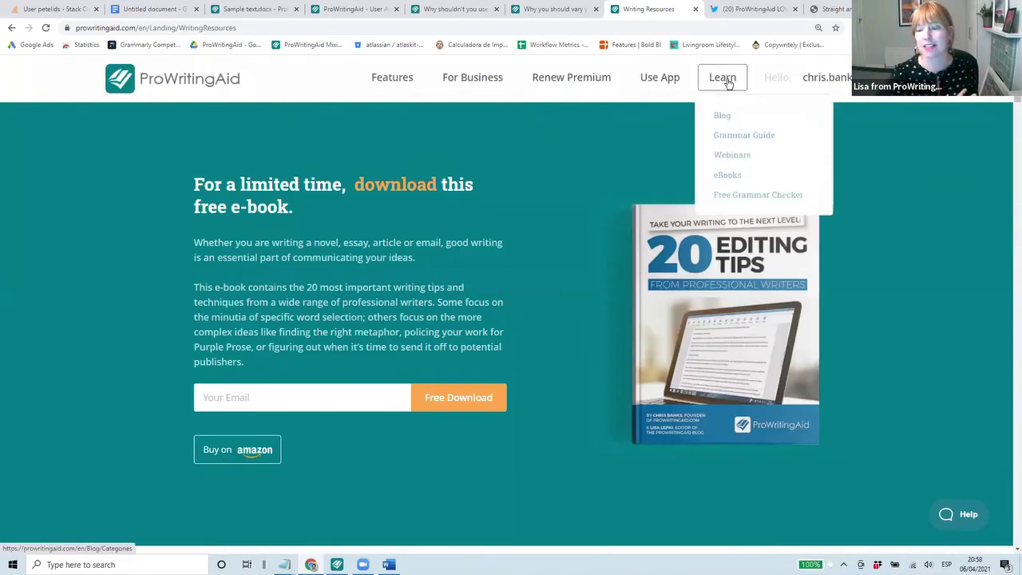
{"action": "left_click", "coordinate": [721, 159]}
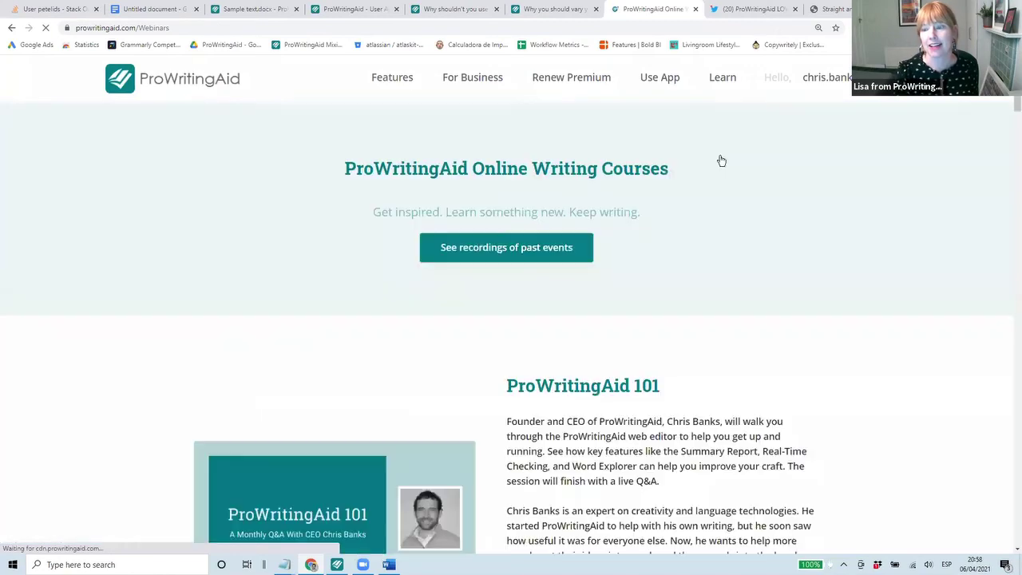
Skim the upcoming online writing courses from ProWritingAid 101 to Crime Writer's Week.
{"action": "scroll", "coordinate": [721, 160], "scroll_direction": "down", "scroll_amount": 1}
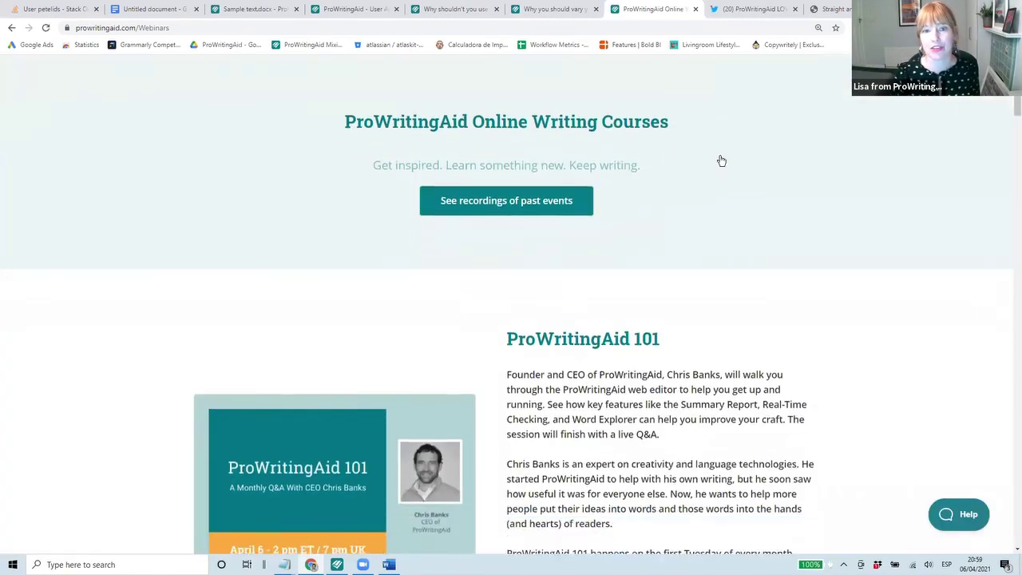
{"action": "scroll", "coordinate": [721, 160], "scroll_direction": "down", "scroll_amount": 3}
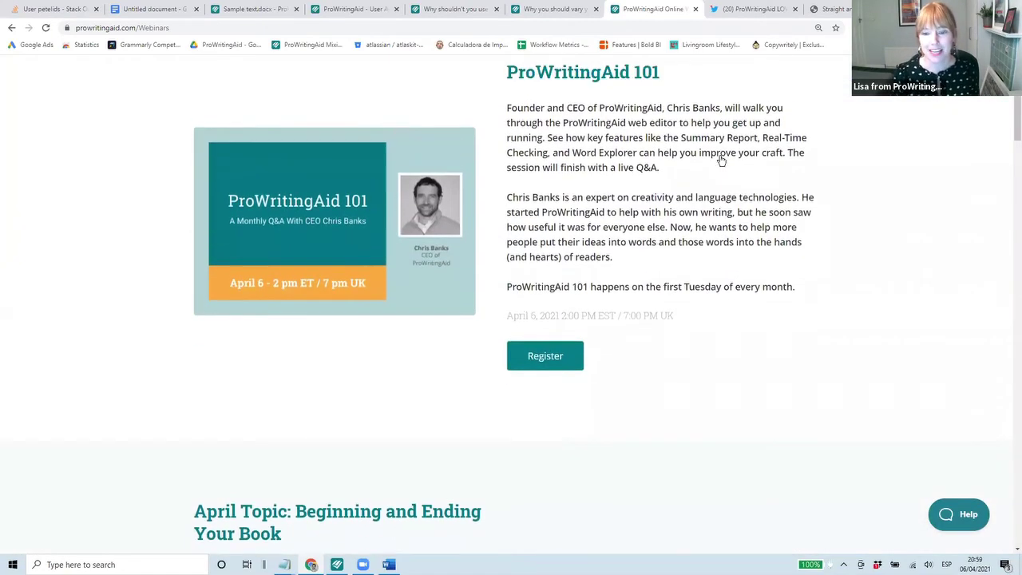
{"action": "scroll", "coordinate": [721, 160], "scroll_direction": "up", "scroll_amount": 1}
{"action": "scroll", "coordinate": [721, 160], "scroll_direction": "down", "scroll_amount": 2}
{"action": "scroll", "coordinate": [721, 161], "scroll_direction": "up", "scroll_amount": 2}
{"action": "scroll", "coordinate": [721, 160], "scroll_direction": "down", "scroll_amount": 1}
{"action": "scroll", "coordinate": [721, 161], "scroll_direction": "up", "scroll_amount": 1}
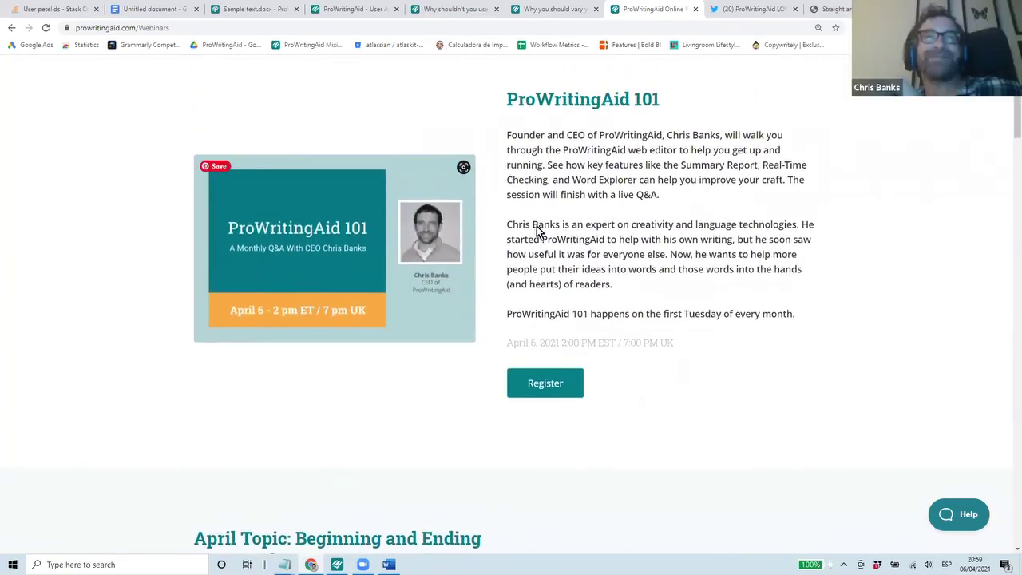
{"action": "scroll", "coordinate": [595, 233], "scroll_direction": "down", "scroll_amount": 4}
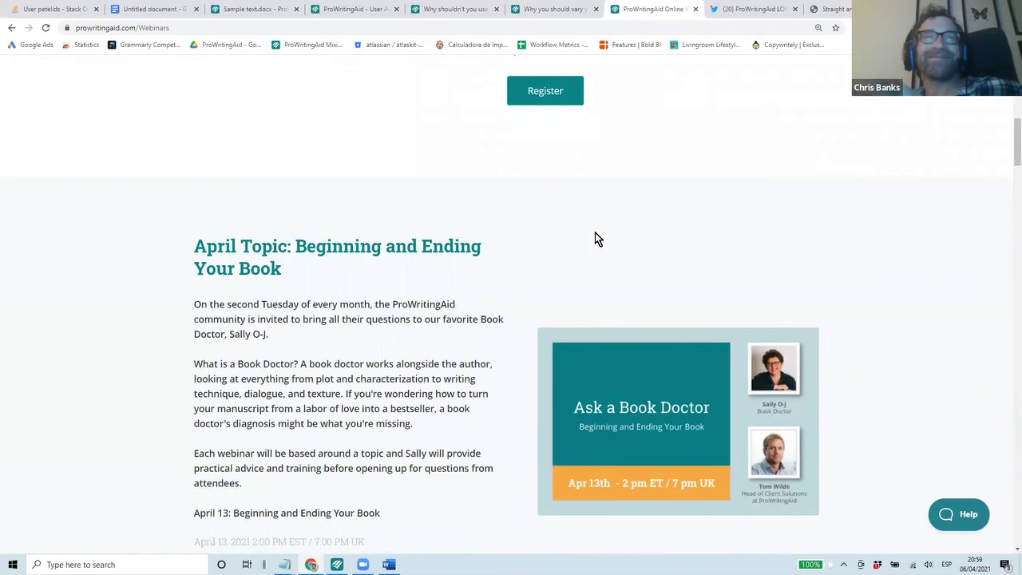
{"action": "scroll", "coordinate": [595, 232], "scroll_direction": "down", "scroll_amount": 7}
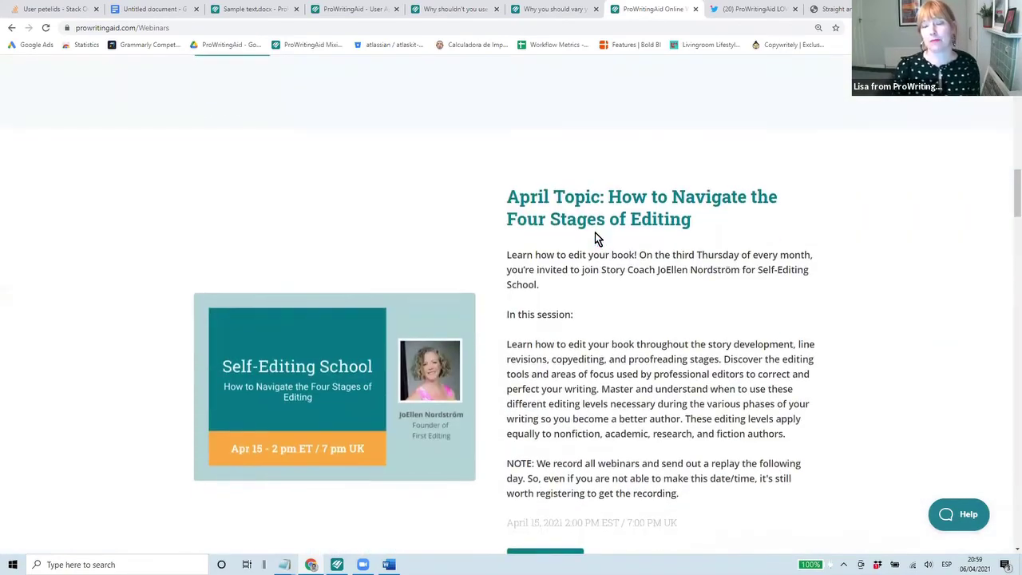
{"action": "scroll", "coordinate": [595, 232], "scroll_direction": "down", "scroll_amount": 6}
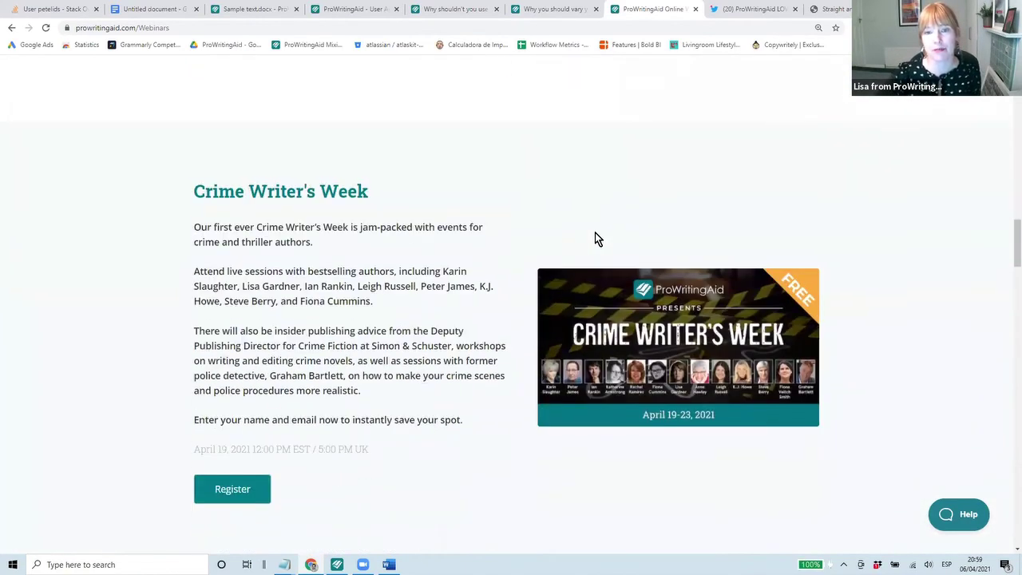
{"action": "scroll", "coordinate": [595, 233], "scroll_direction": "down", "scroll_amount": 1}
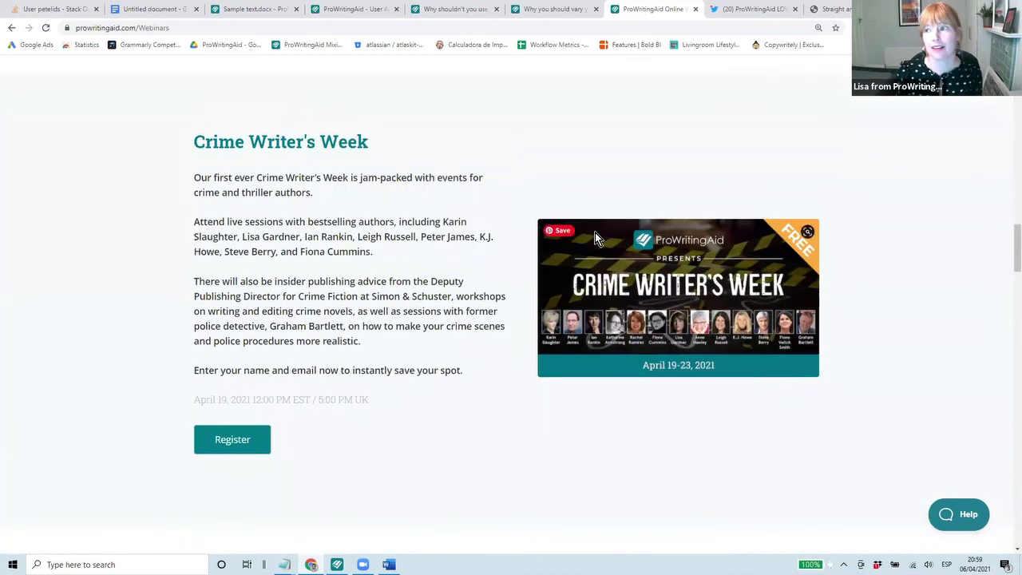
Go back over the Ask a Book Doctor and Self-Editing School webinar descriptions.
{"action": "scroll", "coordinate": [473, 286], "scroll_direction": "up", "scroll_amount": 7}
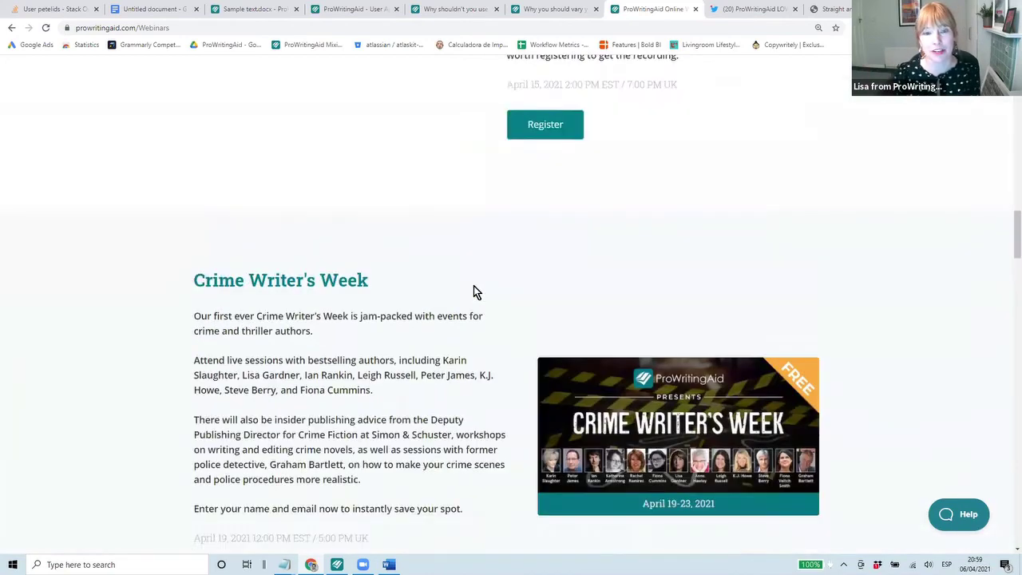
{"action": "scroll", "coordinate": [474, 286], "scroll_direction": "up", "scroll_amount": 7}
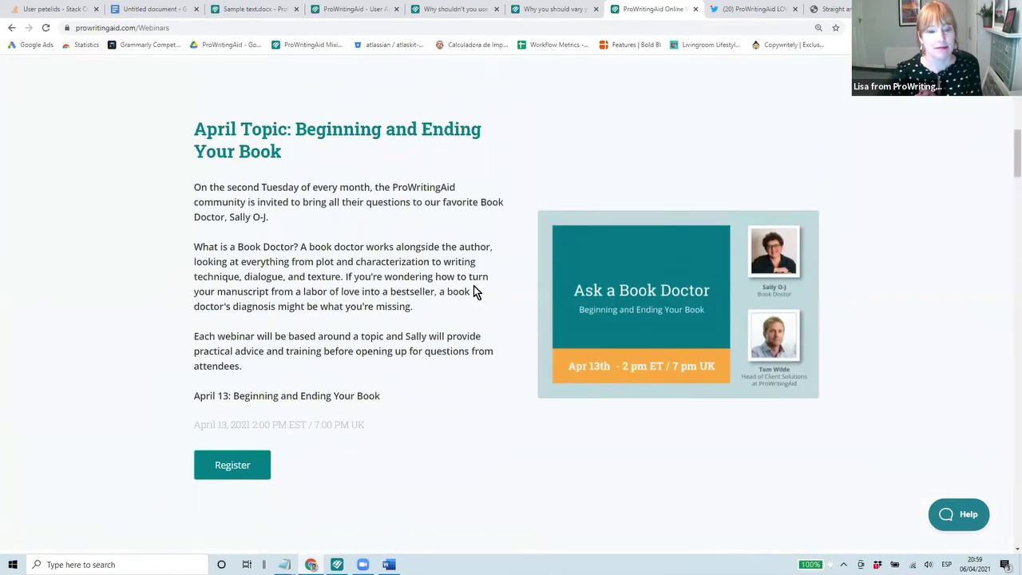
{"action": "scroll", "coordinate": [472, 284], "scroll_direction": "up", "scroll_amount": 6}
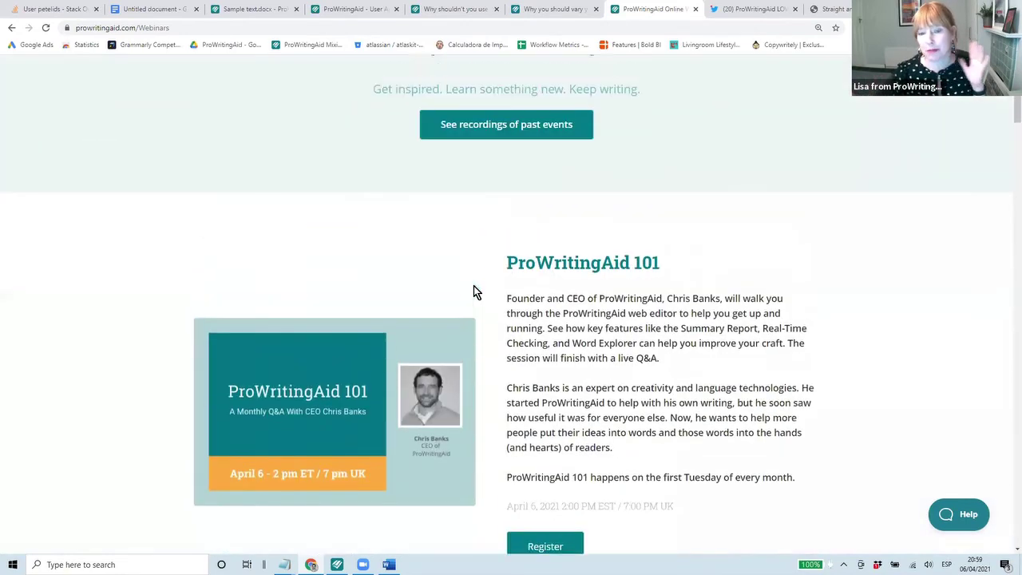
{"action": "scroll", "coordinate": [473, 291], "scroll_direction": "down", "scroll_amount": 1}
{"action": "scroll", "coordinate": [474, 291], "scroll_direction": "down", "scroll_amount": 7}
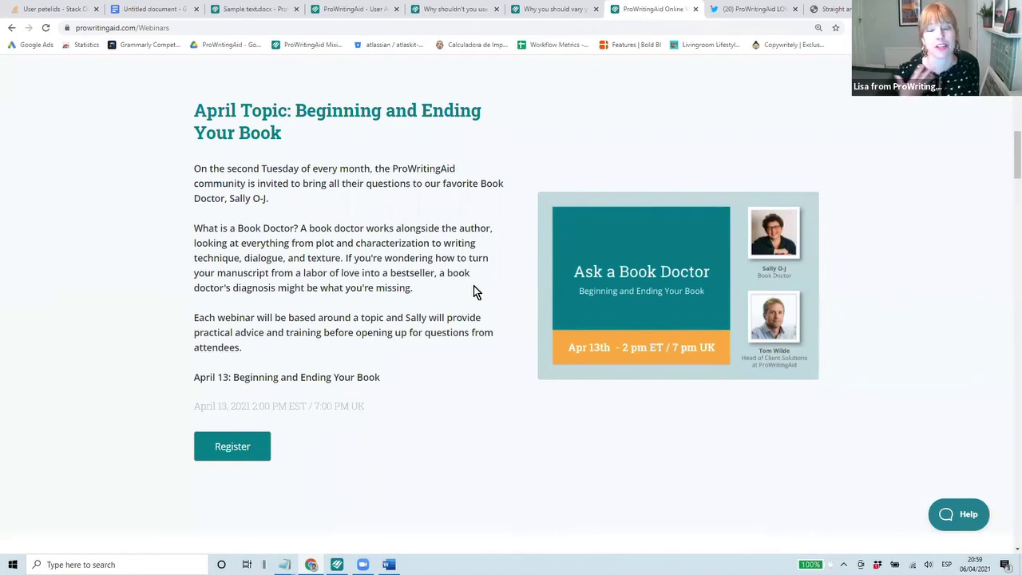
{"action": "scroll", "coordinate": [474, 292], "scroll_direction": "down", "scroll_amount": 4}
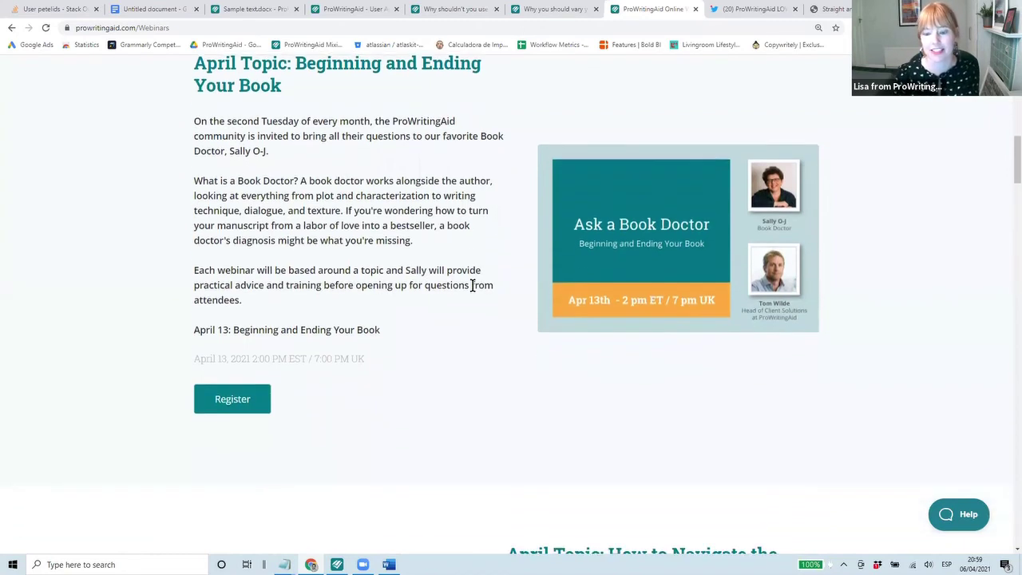
{"action": "scroll", "coordinate": [473, 287], "scroll_direction": "down", "scroll_amount": 5}
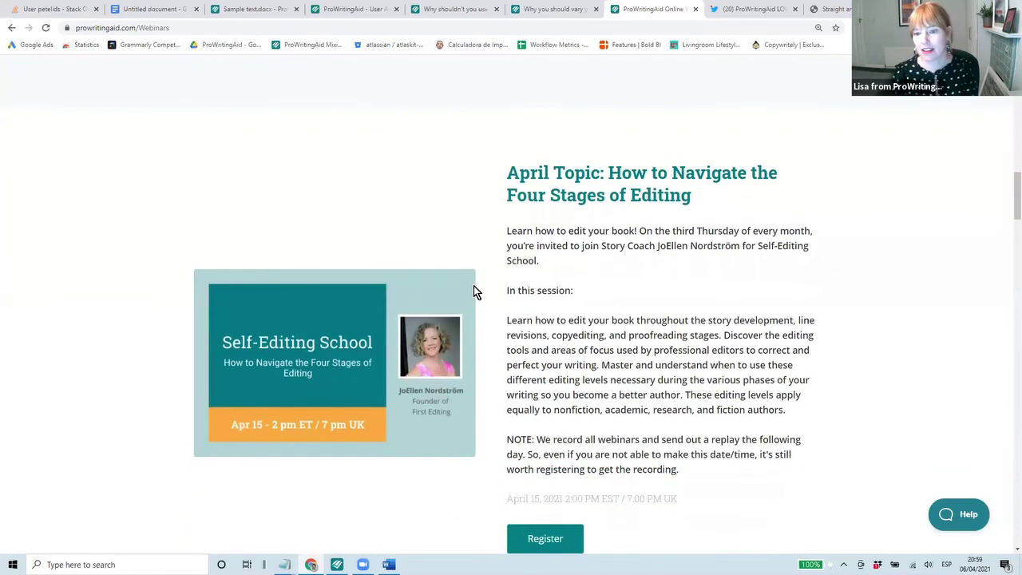
{"action": "scroll", "coordinate": [474, 286], "scroll_direction": "down", "scroll_amount": 3}
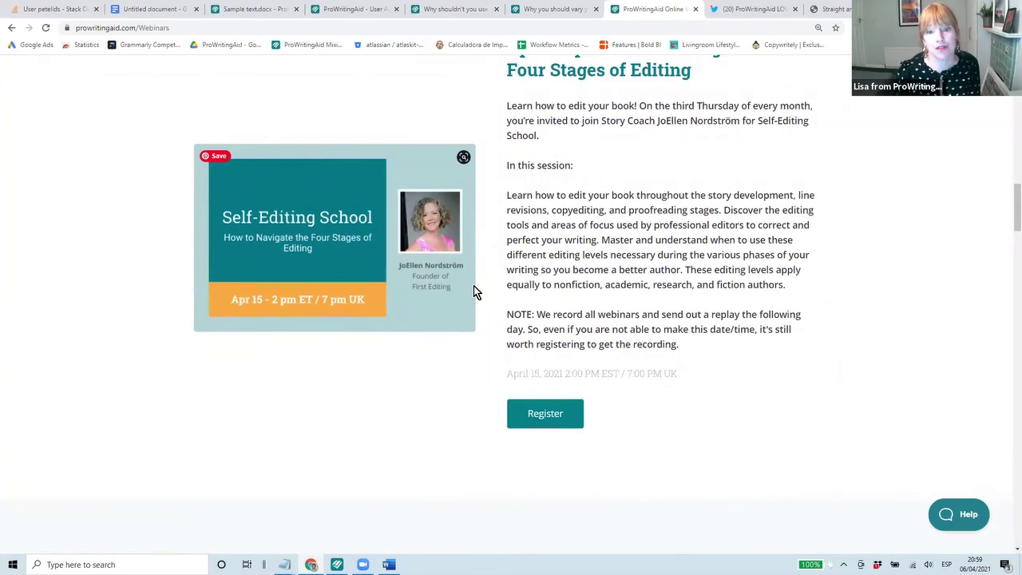
{"action": "scroll", "coordinate": [474, 286], "scroll_direction": "down", "scroll_amount": 2}
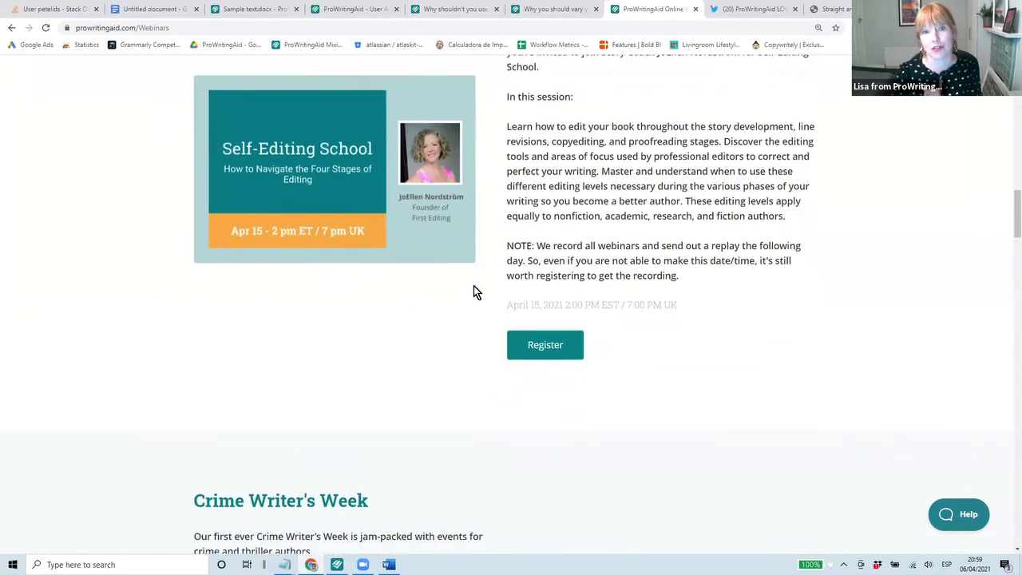
{"action": "scroll", "coordinate": [474, 292], "scroll_direction": "down", "scroll_amount": 1}
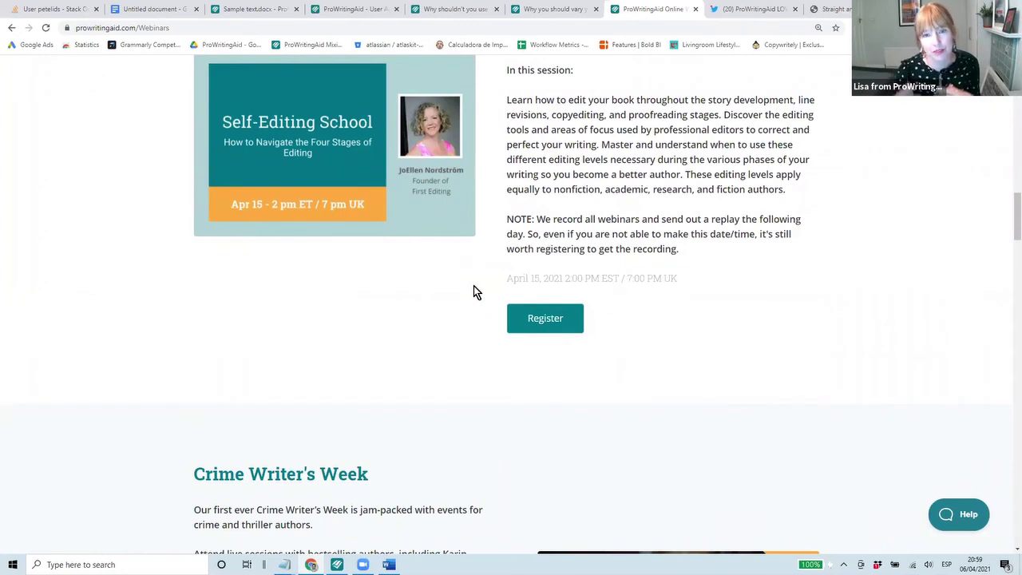
Review the Crime Writer's Week, post-Covid resume and Monthly Write-In event listings.
{"action": "scroll", "coordinate": [473, 293], "scroll_direction": "down", "scroll_amount": 4}
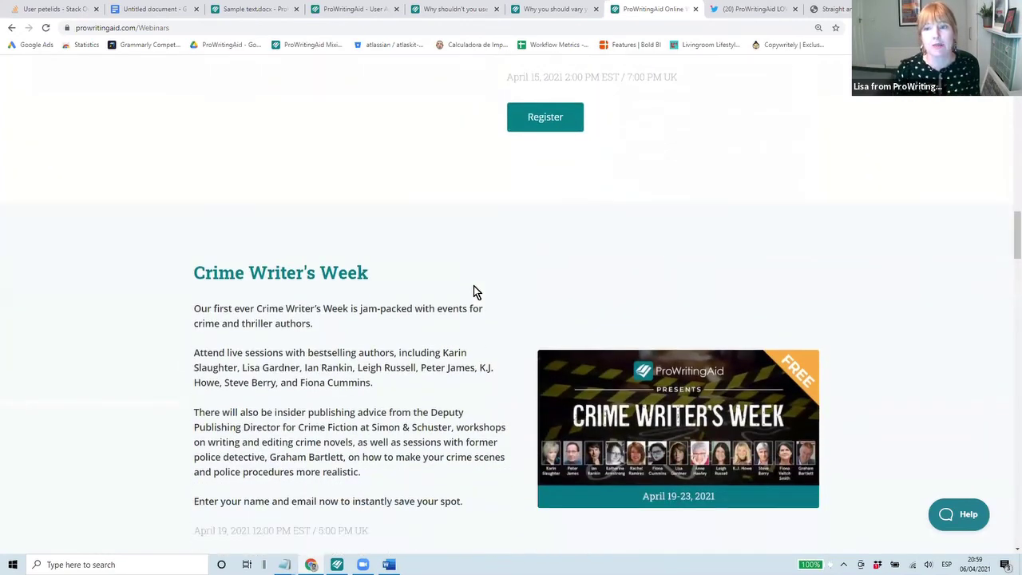
{"action": "scroll", "coordinate": [473, 289], "scroll_direction": "down", "scroll_amount": 6}
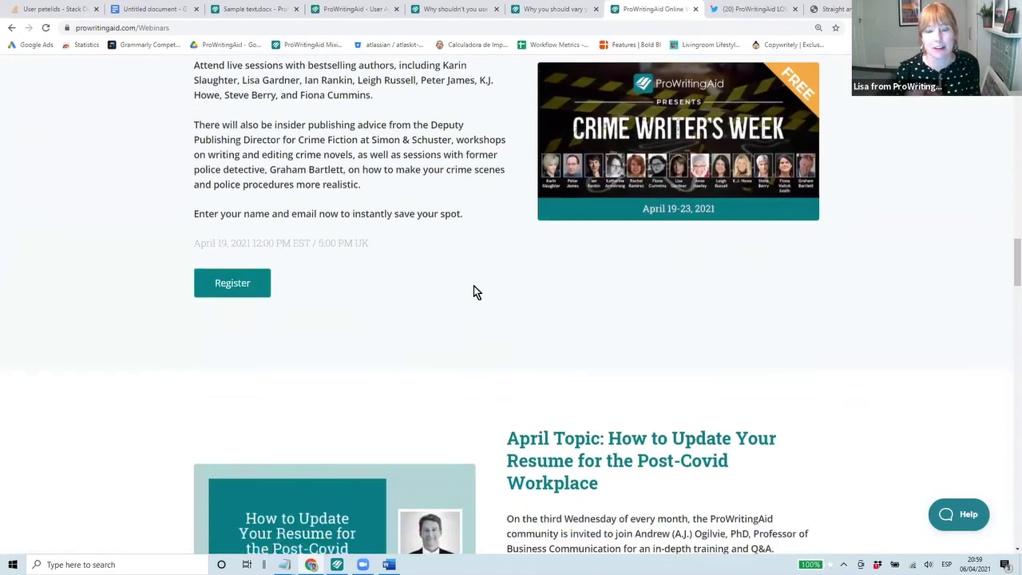
{"action": "scroll", "coordinate": [474, 293], "scroll_direction": "down", "scroll_amount": 1}
{"action": "scroll", "coordinate": [473, 292], "scroll_direction": "down", "scroll_amount": 2}
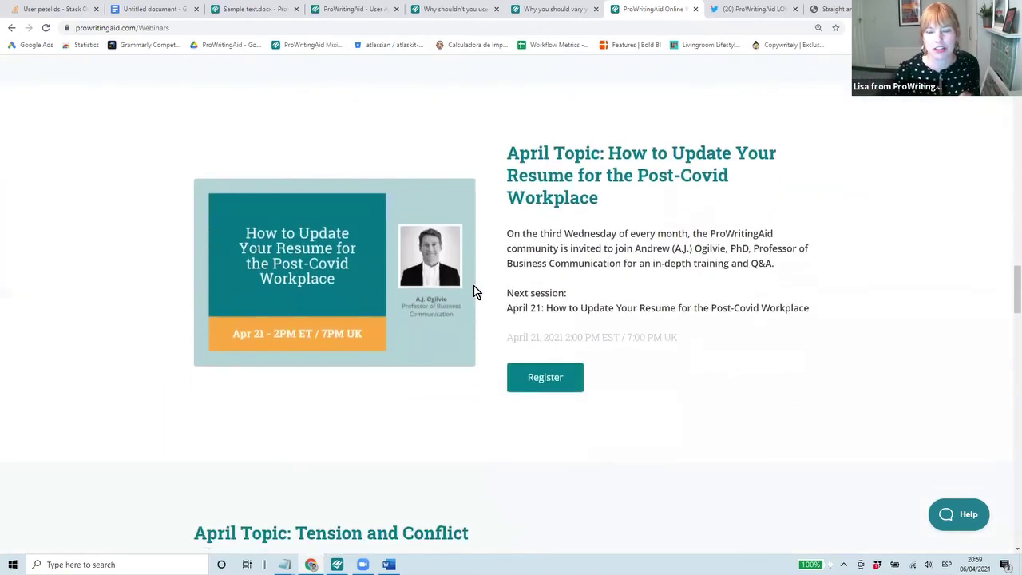
{"action": "scroll", "coordinate": [473, 293], "scroll_direction": "down", "scroll_amount": 3}
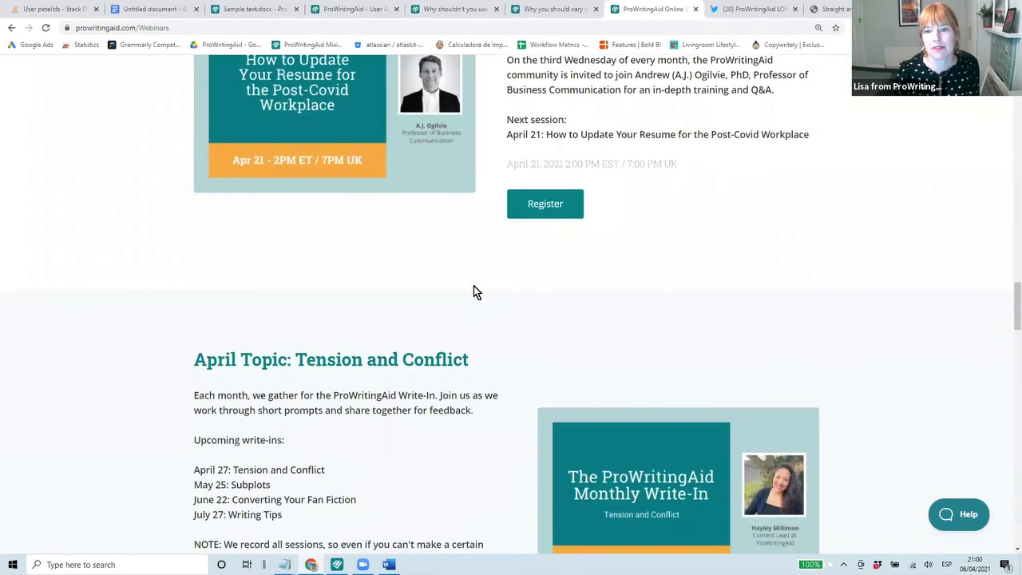
{"action": "scroll", "coordinate": [473, 293], "scroll_direction": "up", "scroll_amount": 1}
{"action": "scroll", "coordinate": [474, 290], "scroll_direction": "down", "scroll_amount": 3}
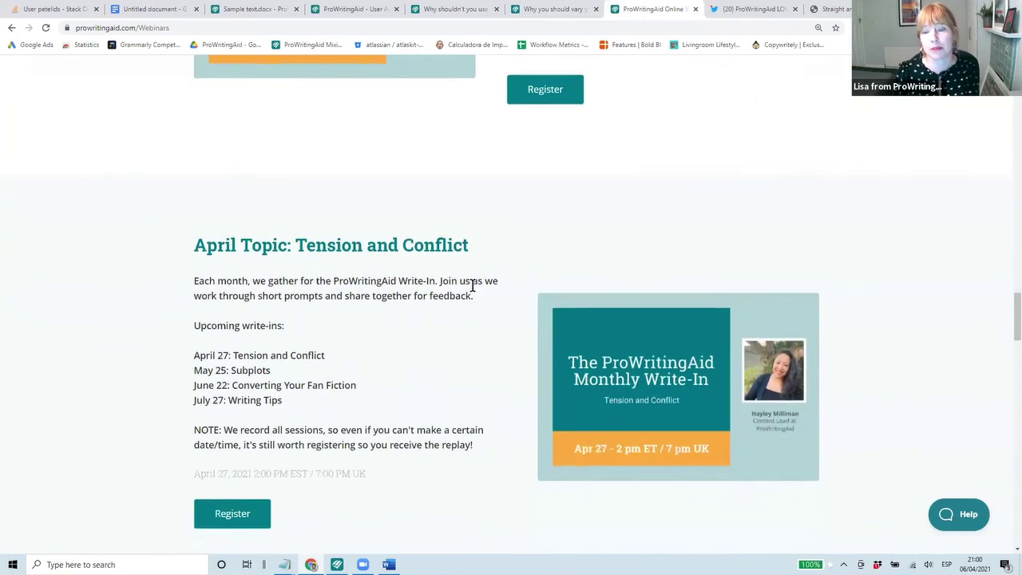
{"action": "scroll", "coordinate": [472, 288], "scroll_direction": "up", "scroll_amount": 3}
{"action": "scroll", "coordinate": [473, 289], "scroll_direction": "up", "scroll_amount": 2}
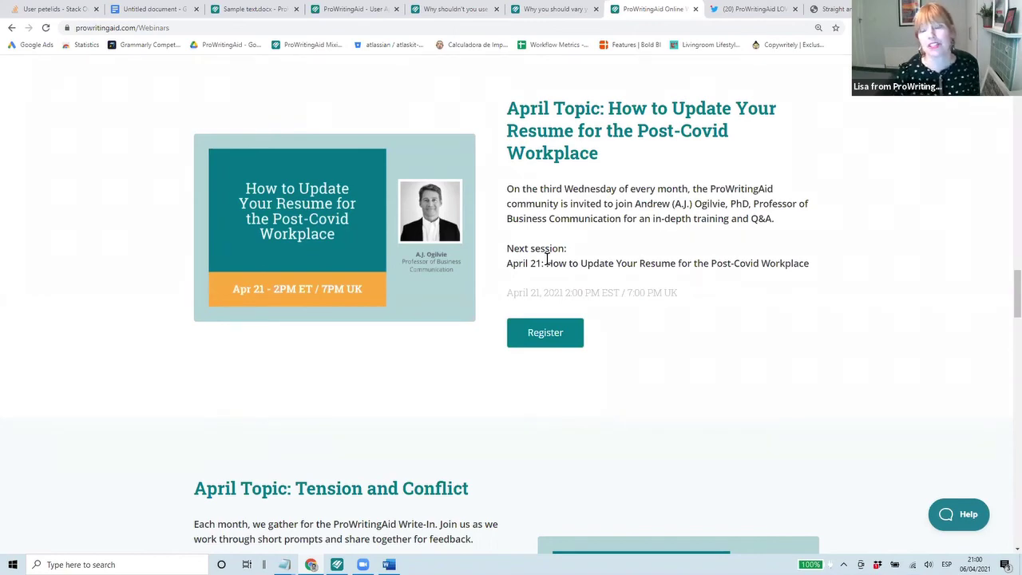
Open the website's Blog page from its learning resources.
{"action": "scroll", "coordinate": [547, 259], "scroll_direction": "up", "scroll_amount": 15}
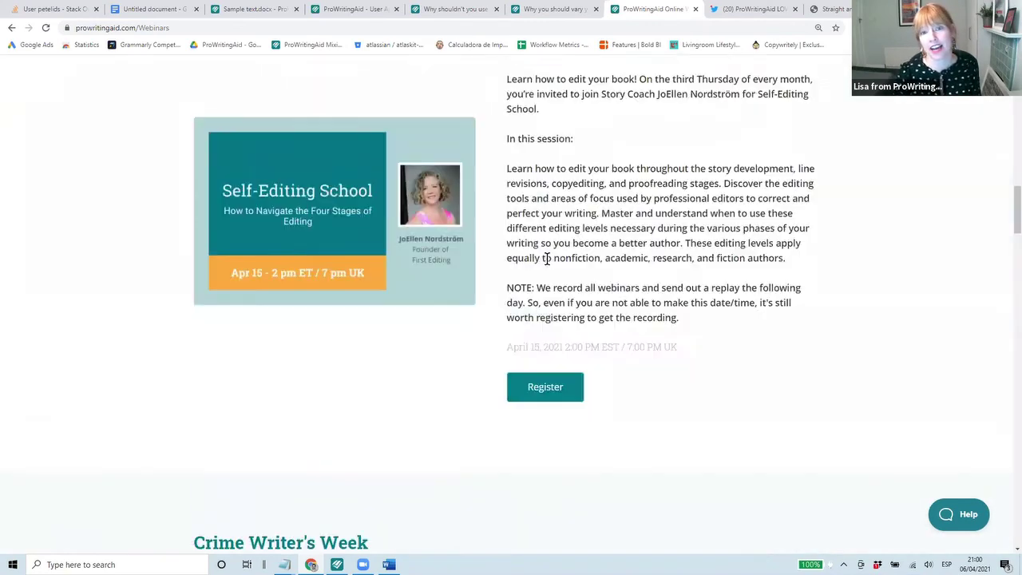
{"action": "mouse_move", "coordinate": [725, 78]}
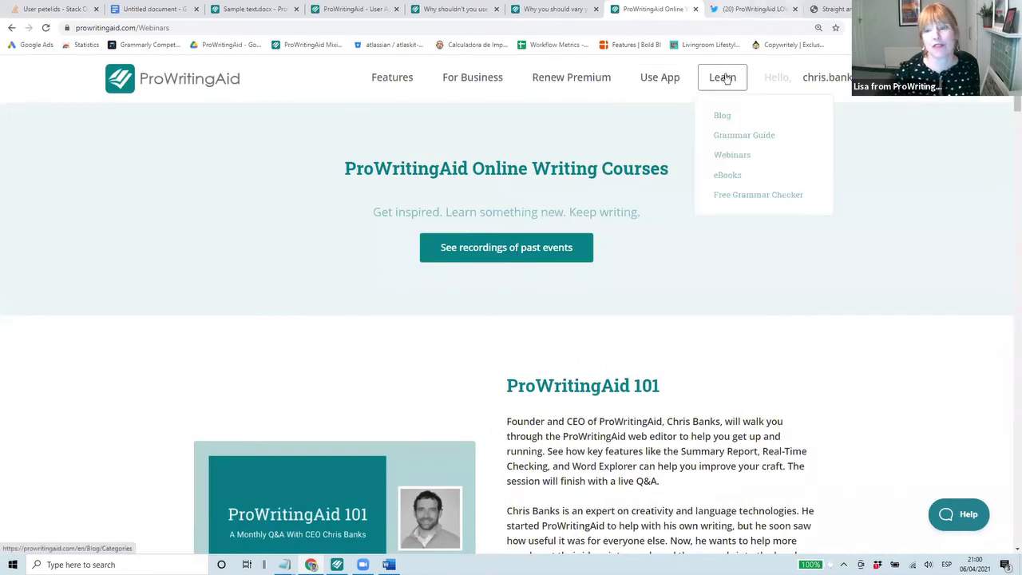
{"action": "left_click", "coordinate": [727, 119]}
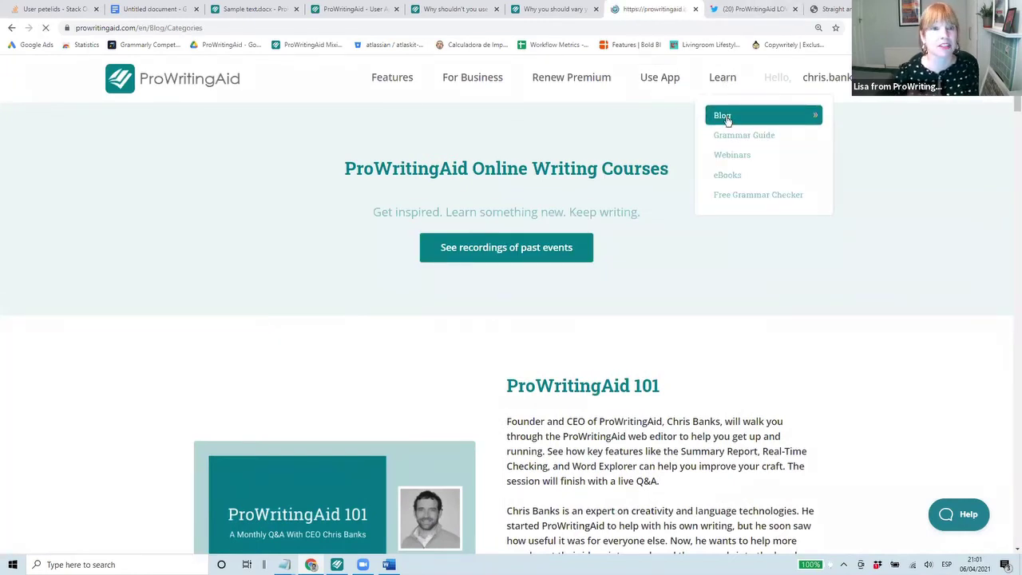
Look through the blog's post categories, from The Writing Process to ProWritingAid in the Classroom.
{"action": "scroll", "coordinate": [737, 279], "scroll_direction": "down", "scroll_amount": 7}
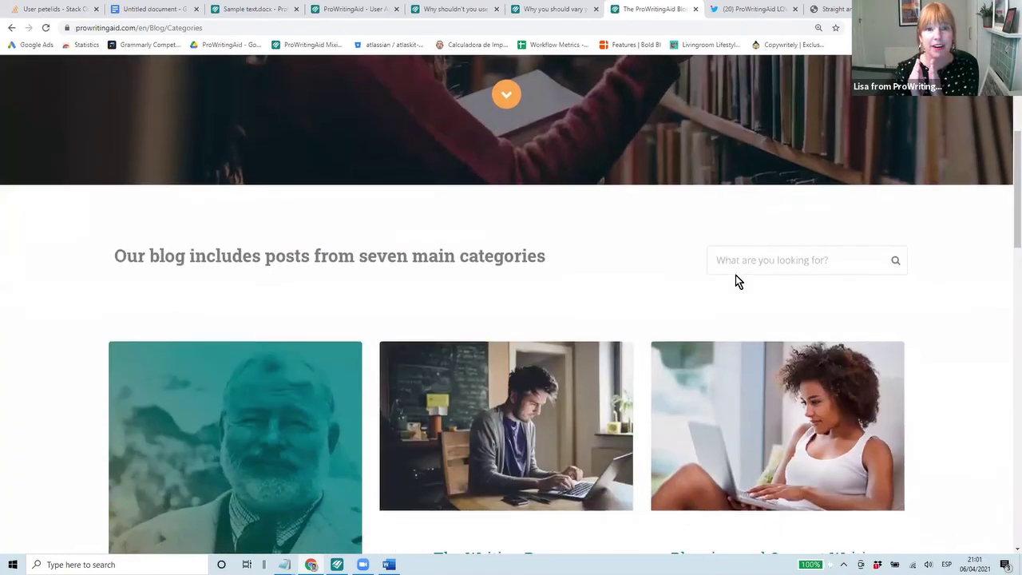
{"action": "scroll", "coordinate": [737, 280], "scroll_direction": "down", "scroll_amount": 3}
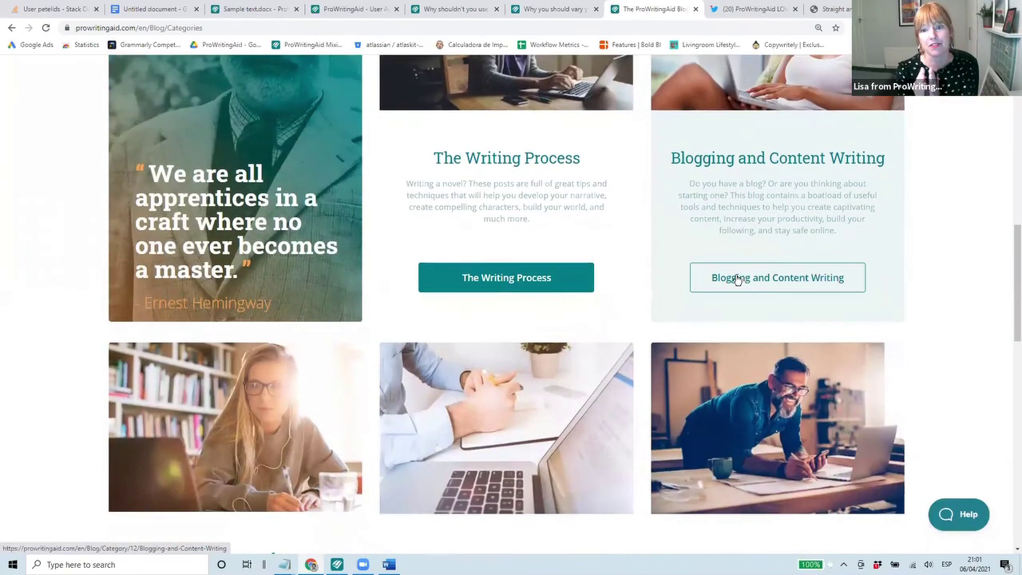
{"action": "scroll", "coordinate": [737, 280], "scroll_direction": "down", "scroll_amount": 3}
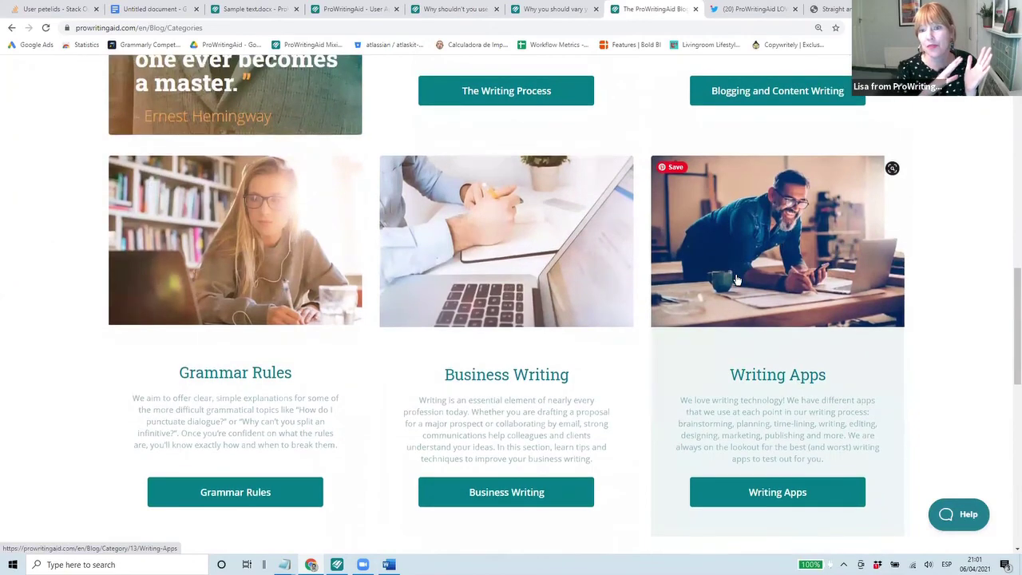
{"action": "scroll", "coordinate": [735, 275], "scroll_direction": "down", "scroll_amount": 2}
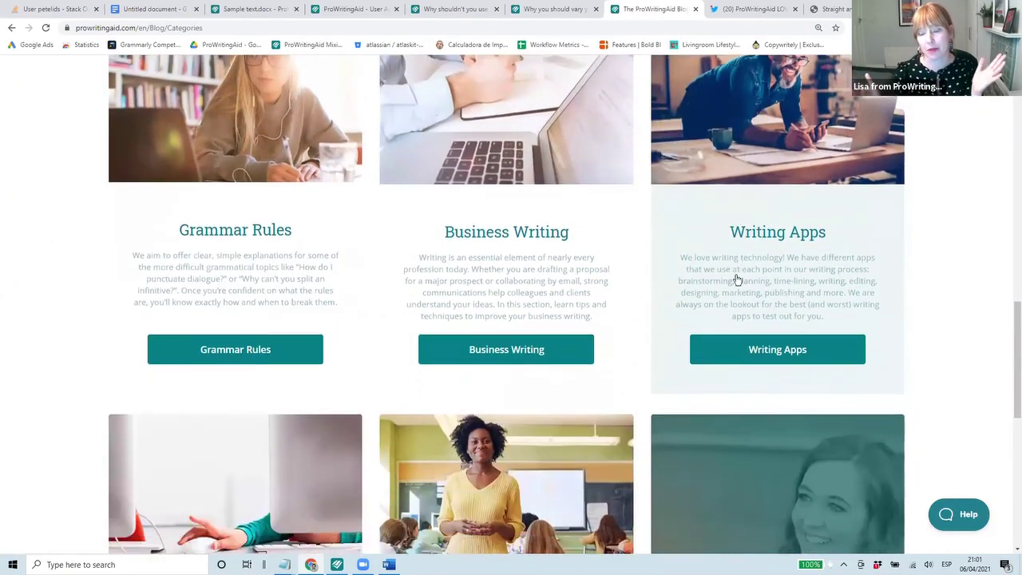
{"action": "scroll", "coordinate": [735, 275], "scroll_direction": "down", "scroll_amount": 3}
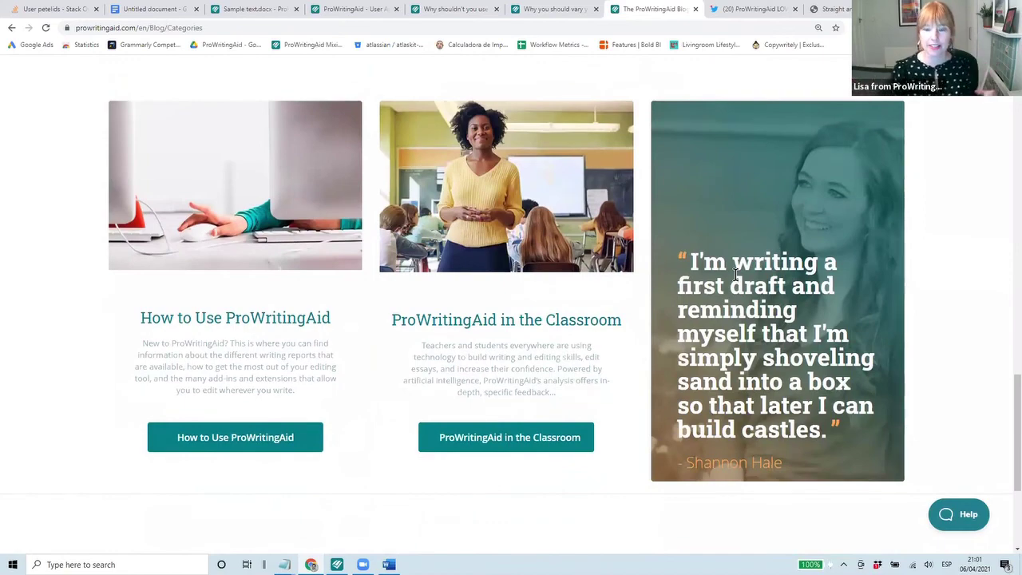
{"action": "scroll", "coordinate": [735, 274], "scroll_direction": "down", "scroll_amount": 3}
{"action": "scroll", "coordinate": [735, 274], "scroll_direction": "up", "scroll_amount": 3}
{"action": "scroll", "coordinate": [735, 274], "scroll_direction": "down", "scroll_amount": 1}
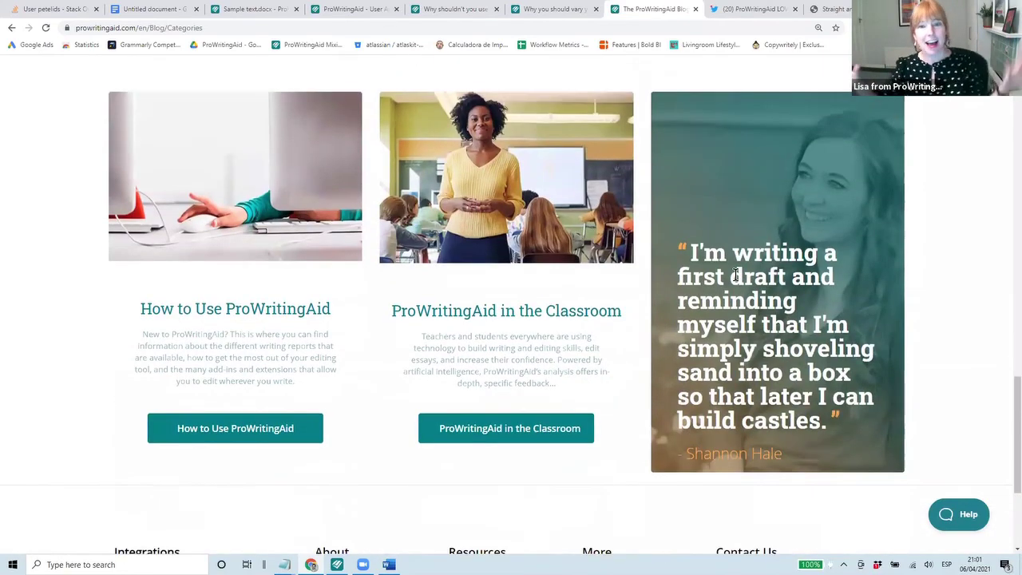